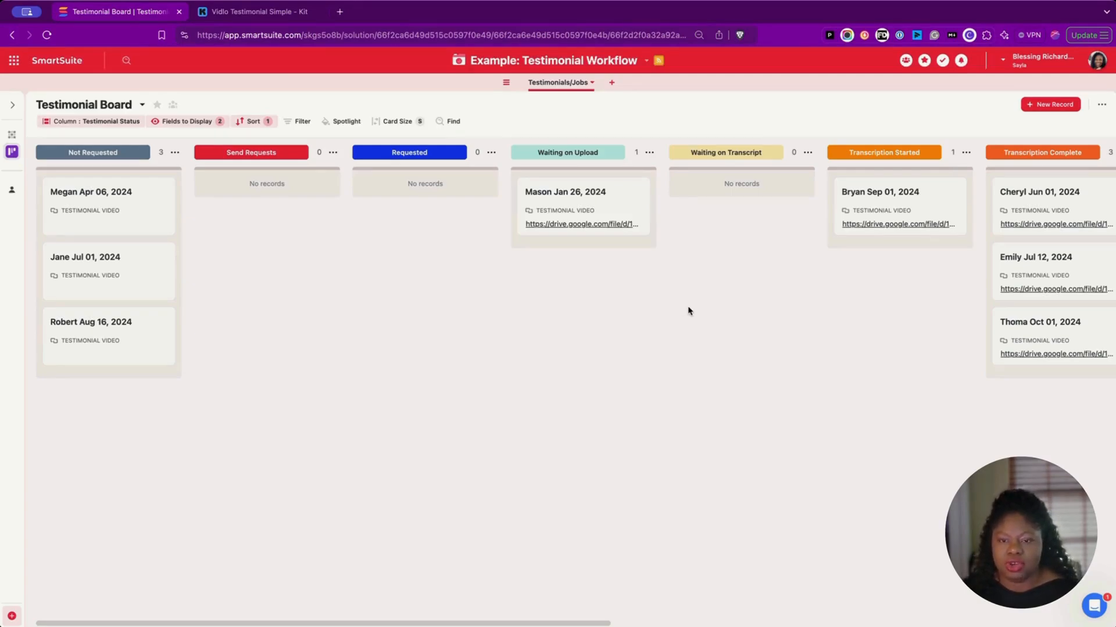
# Step: Expand the collapsed Waiting for Social Draft column and scroll across the board
pyautogui.hscroll(10, 688, 310)
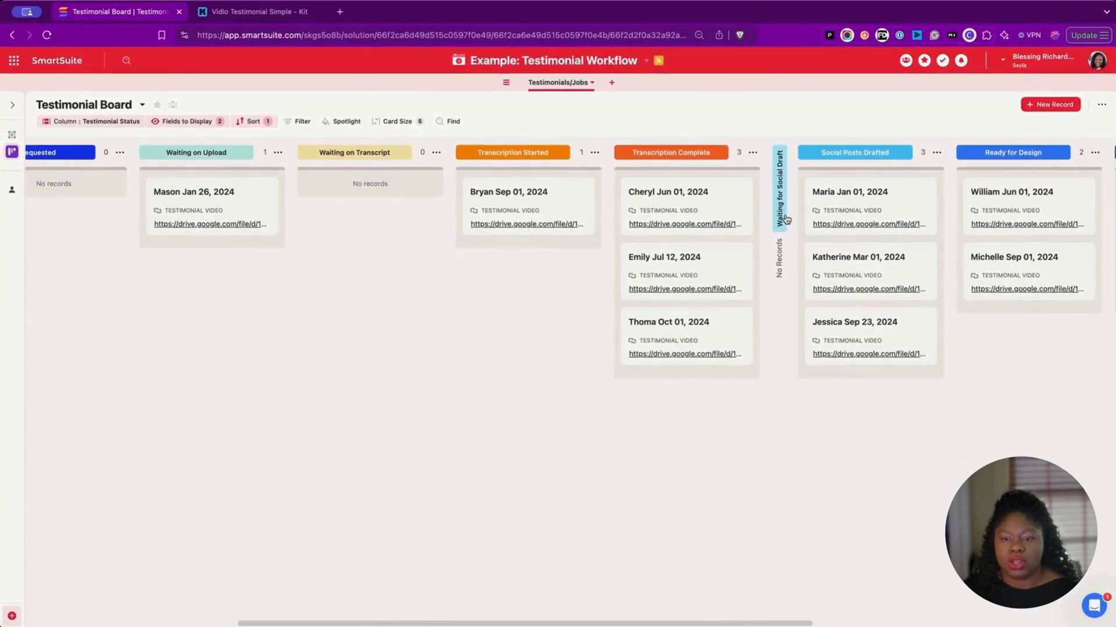
pyautogui.click(782, 211)
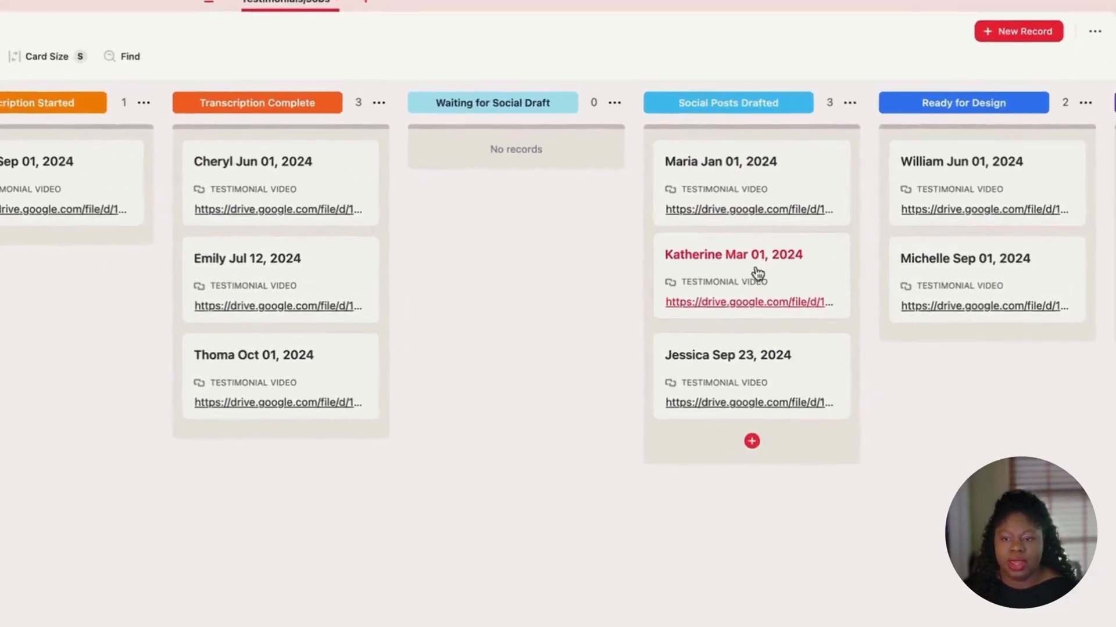
pyautogui.hscroll(6, 869, 267)
pyautogui.hscroll(5, 747, 267)
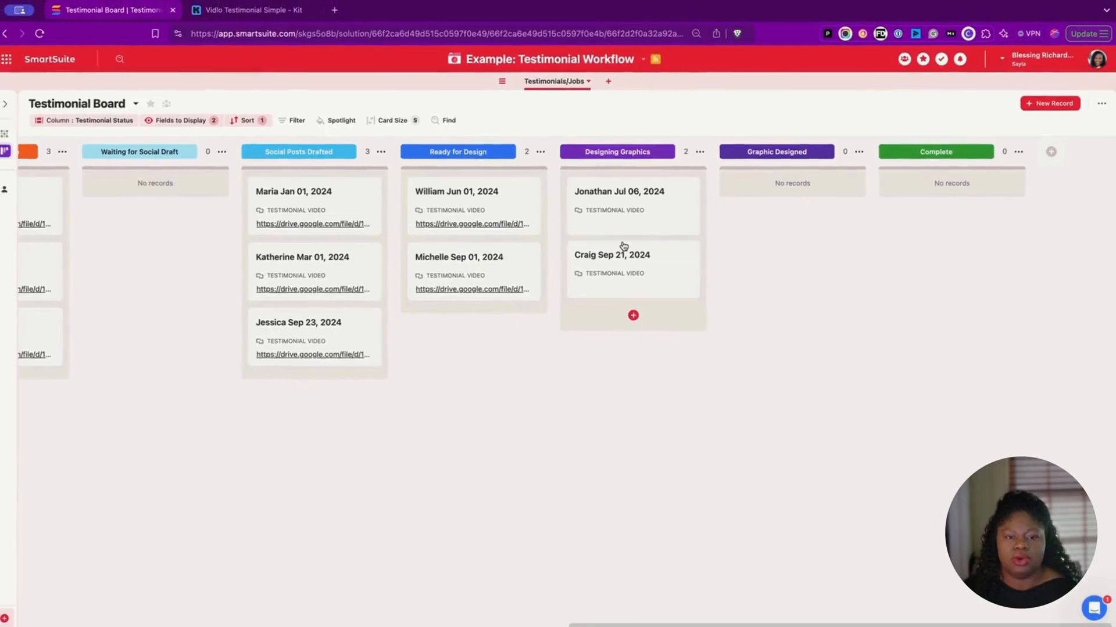
pyautogui.hscroll(-10, 623, 246)
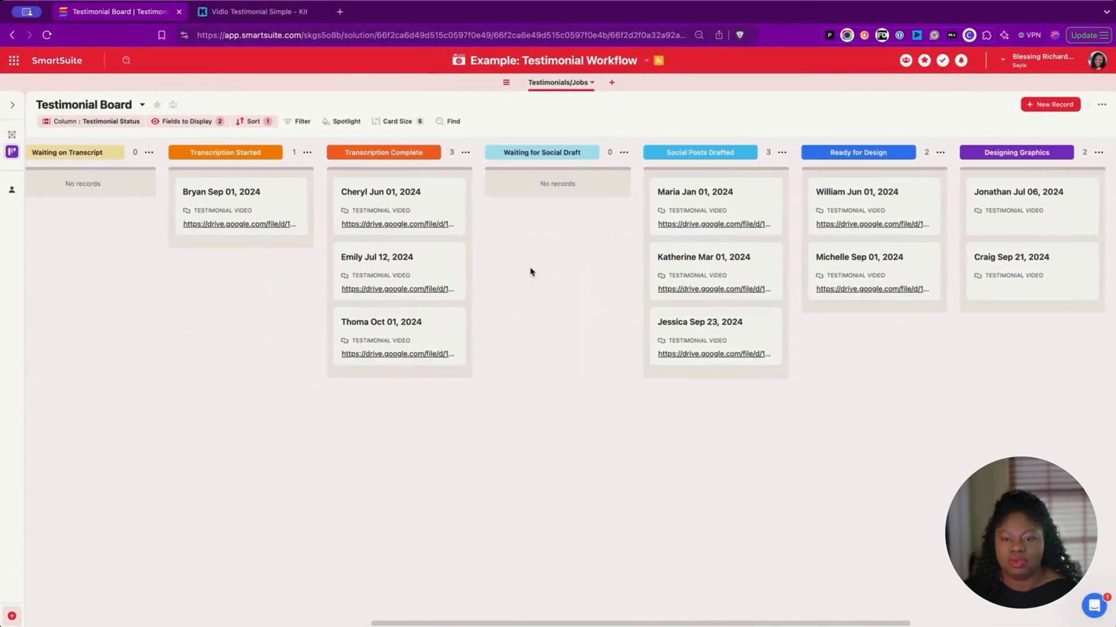
pyautogui.hscroll(-8, 530, 272)
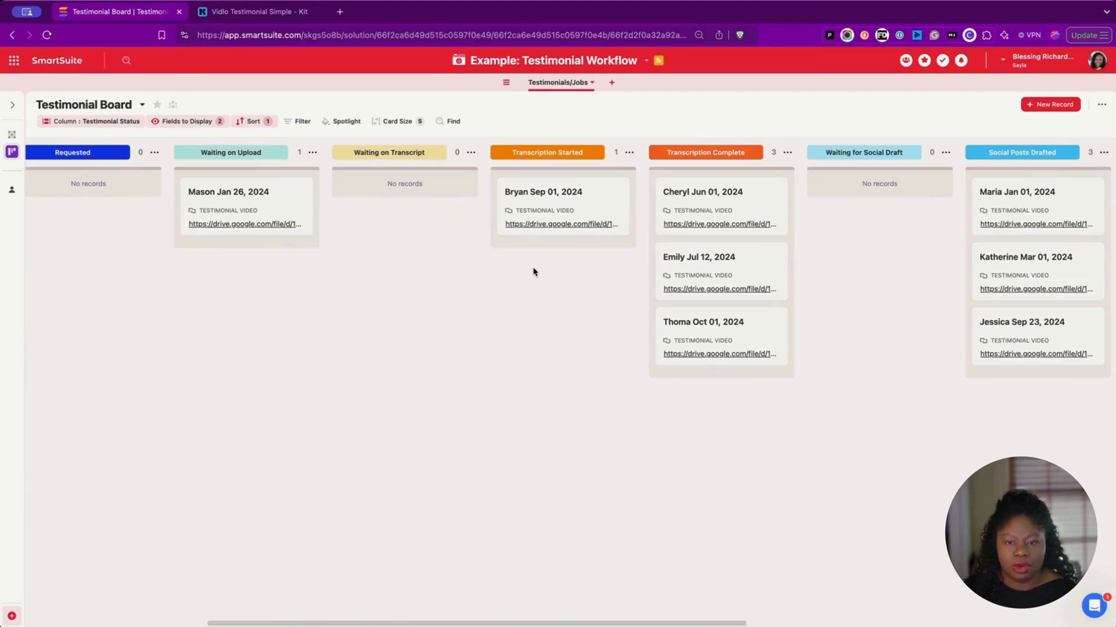
# Step: Drag the Apr 06, 2024 card into Send Requests and open its record
pyautogui.hscroll(-8, 534, 271)
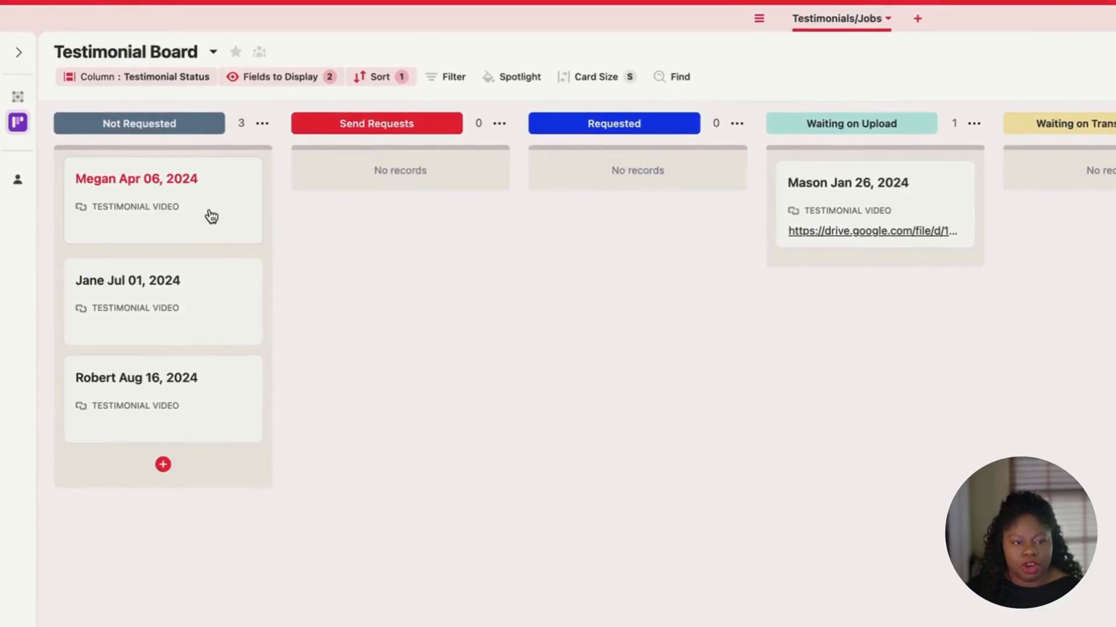
pyautogui.moveTo(210, 215); pyautogui.dragTo(386, 209)
pyautogui.click(418, 203)
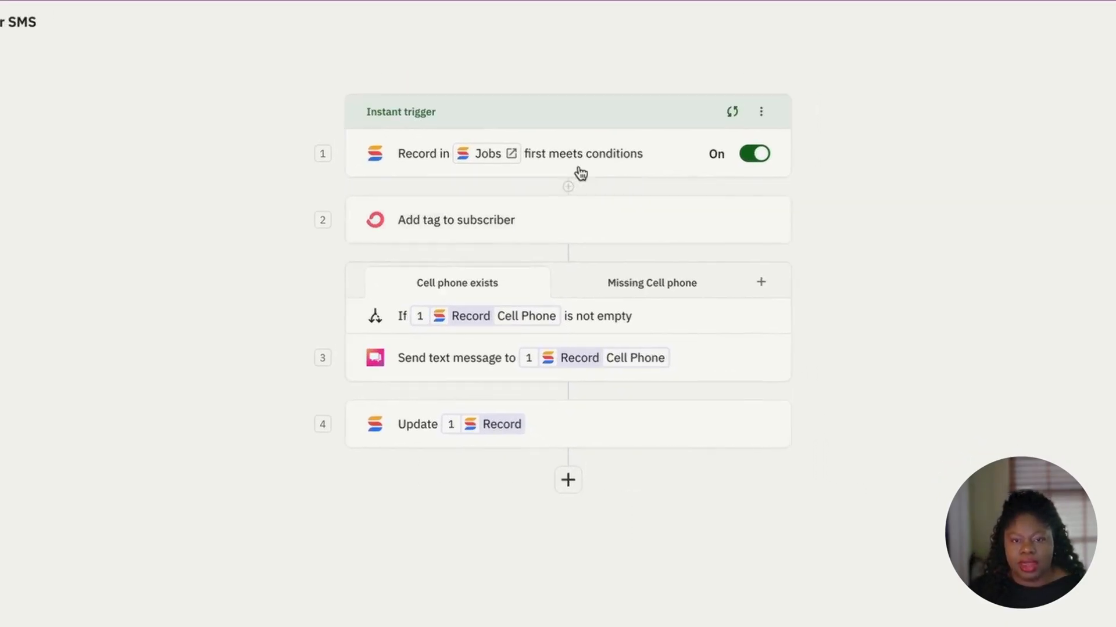
# Step: Open the Relay trigger (Testimonial Status is Send Requests, Email not empty) and refresh its preview
pyautogui.click(139, 23)
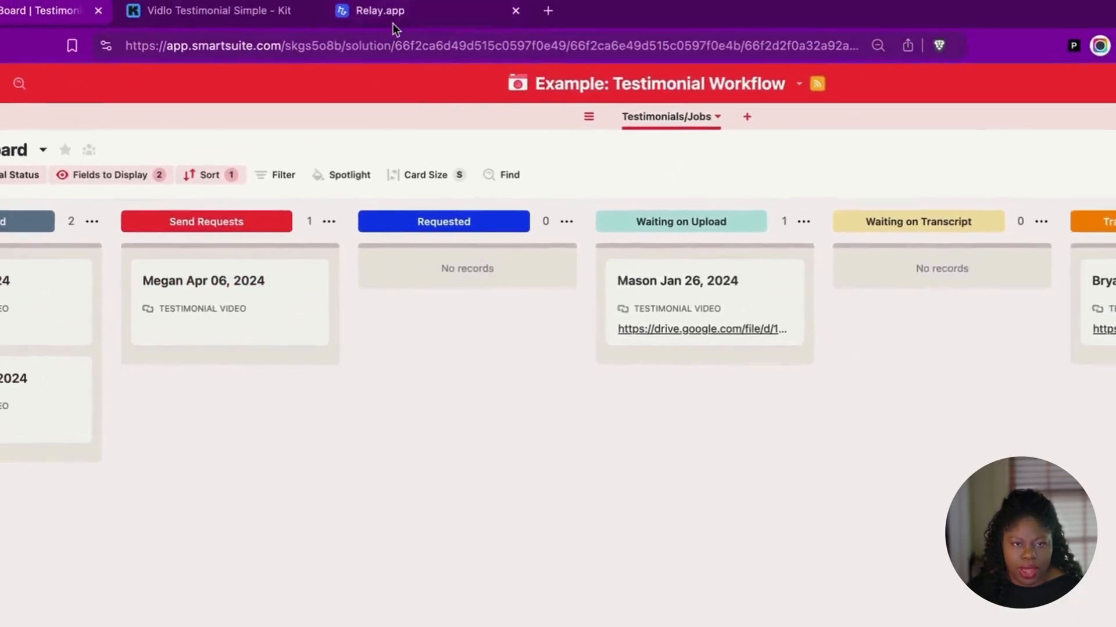
pyautogui.click(380, 11)
pyautogui.click(621, 222)
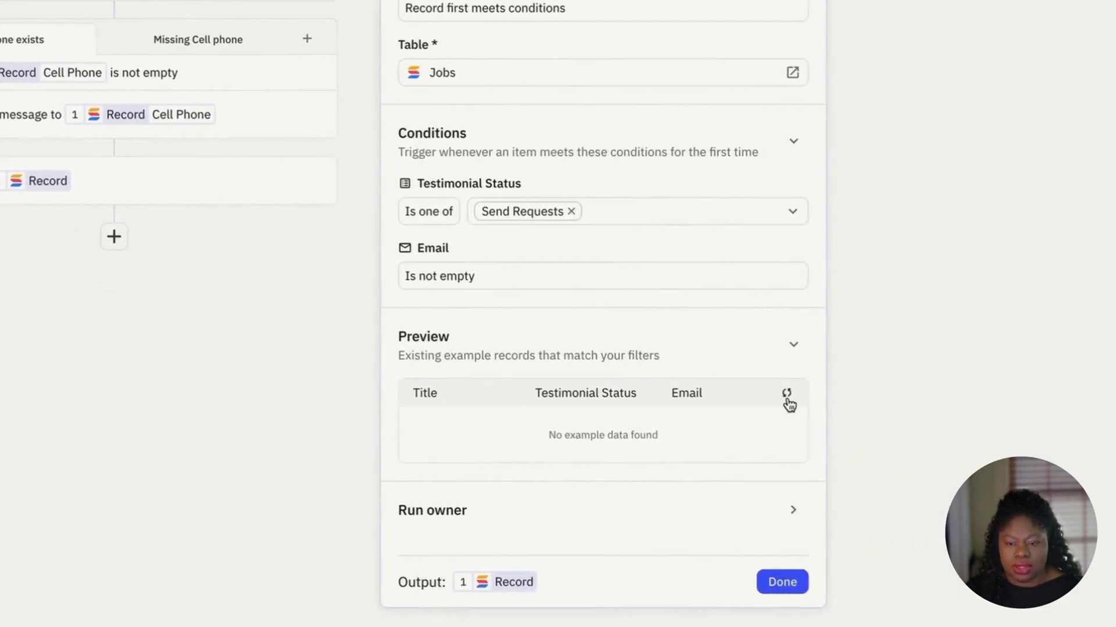
pyautogui.click(877, 393)
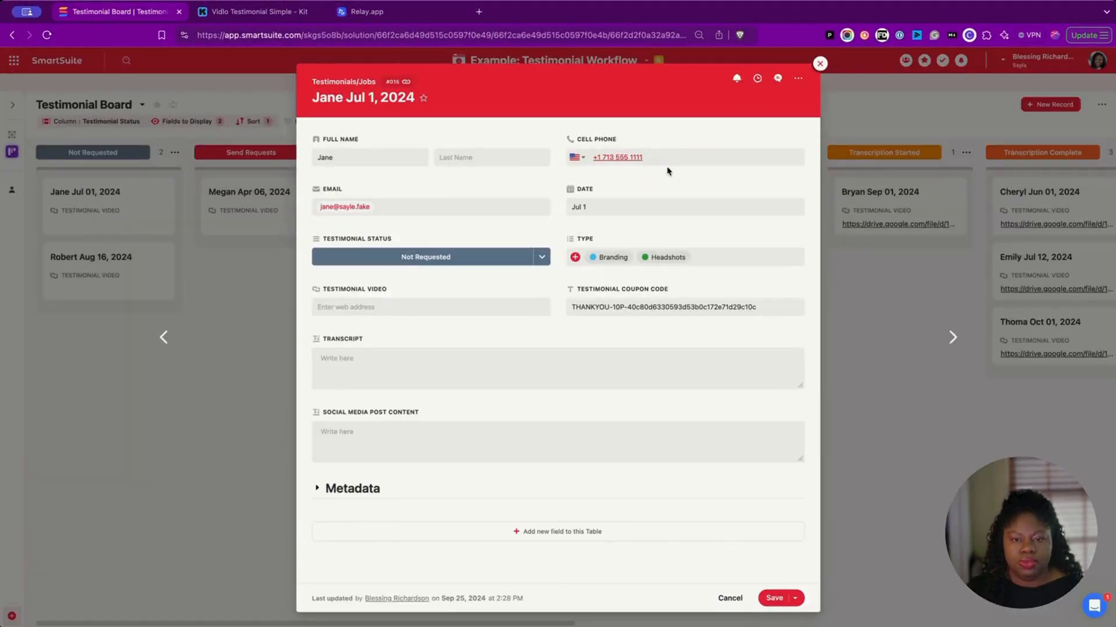
# Step: Clear the Jul 01, 2024 record's cell phone, save it, and drag its card into Send Requests
pyautogui.press('BackSpace')
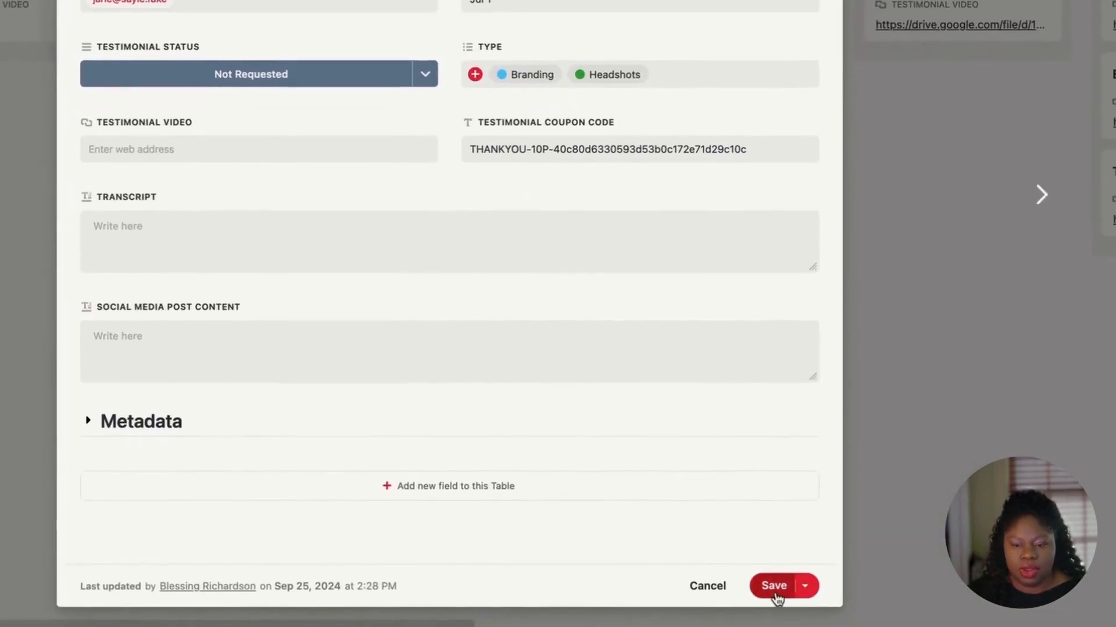
pyautogui.click(776, 596)
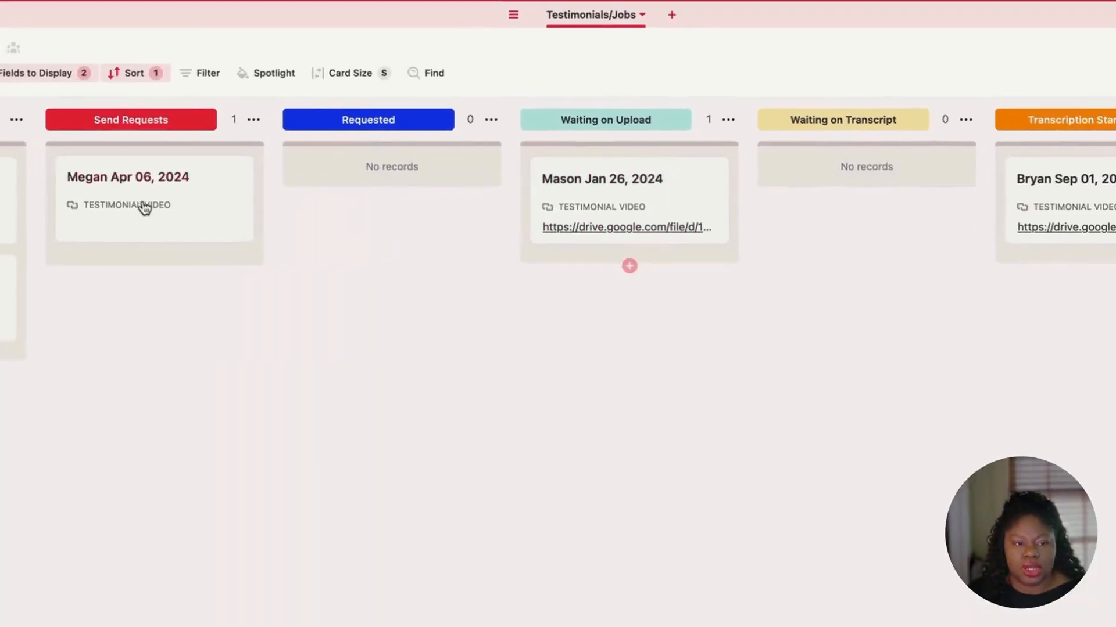
pyautogui.moveTo(146, 210); pyautogui.dragTo(289, 269)
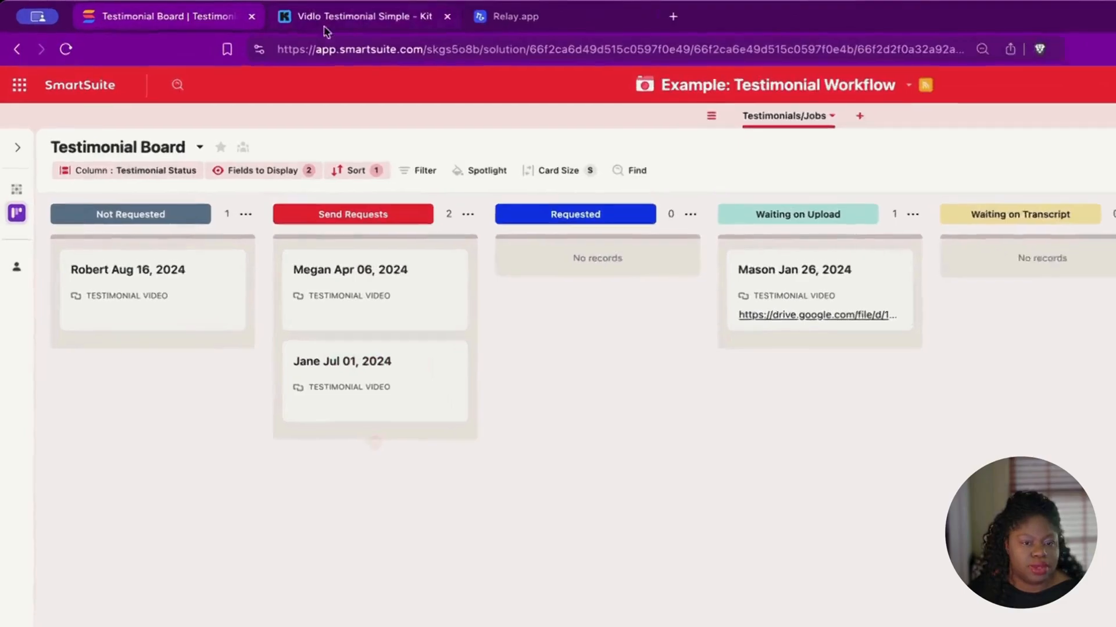
pyautogui.moveTo(363, 18)
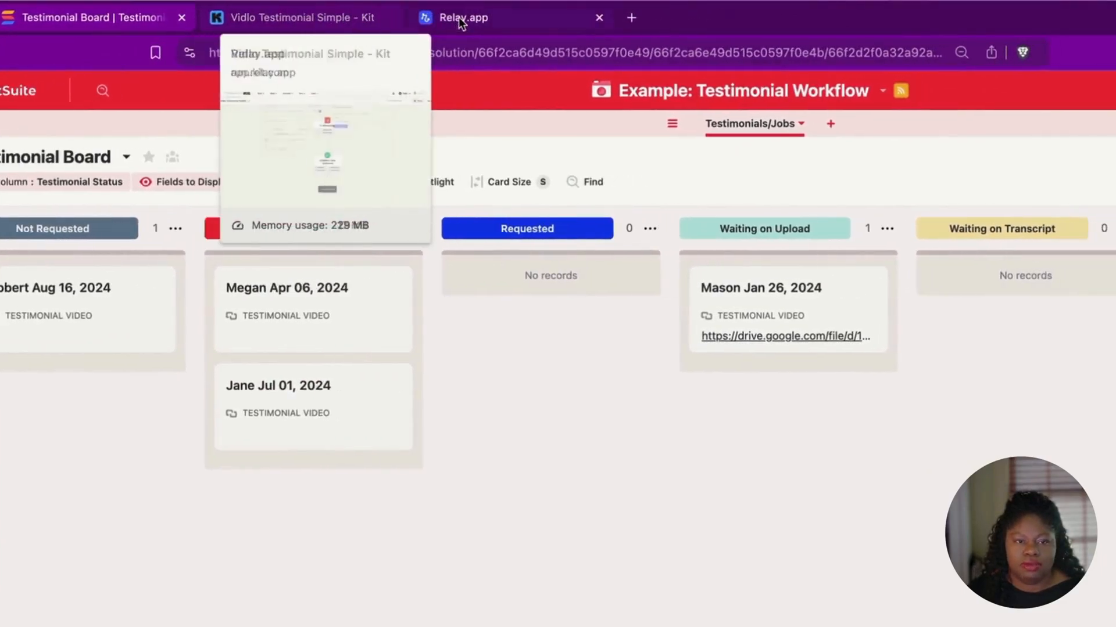
pyautogui.click(543, 18)
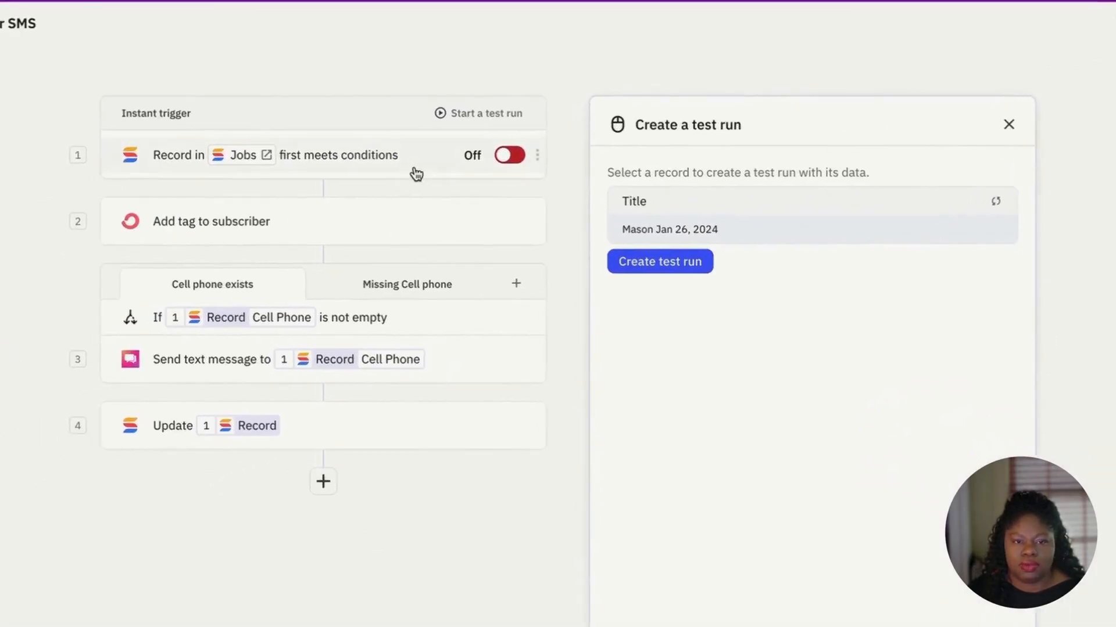
# Step: Refresh the trigger preview so the Jul 01, 2024 record appears, leaving the trigger type unchanged
pyautogui.click(356, 170)
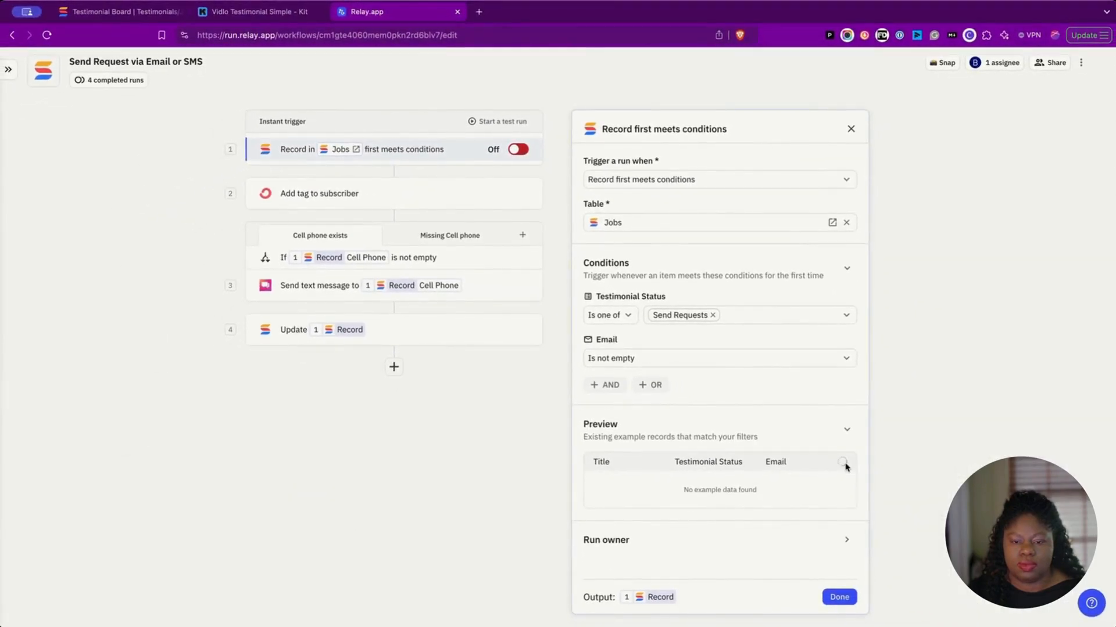
pyautogui.click(664, 180)
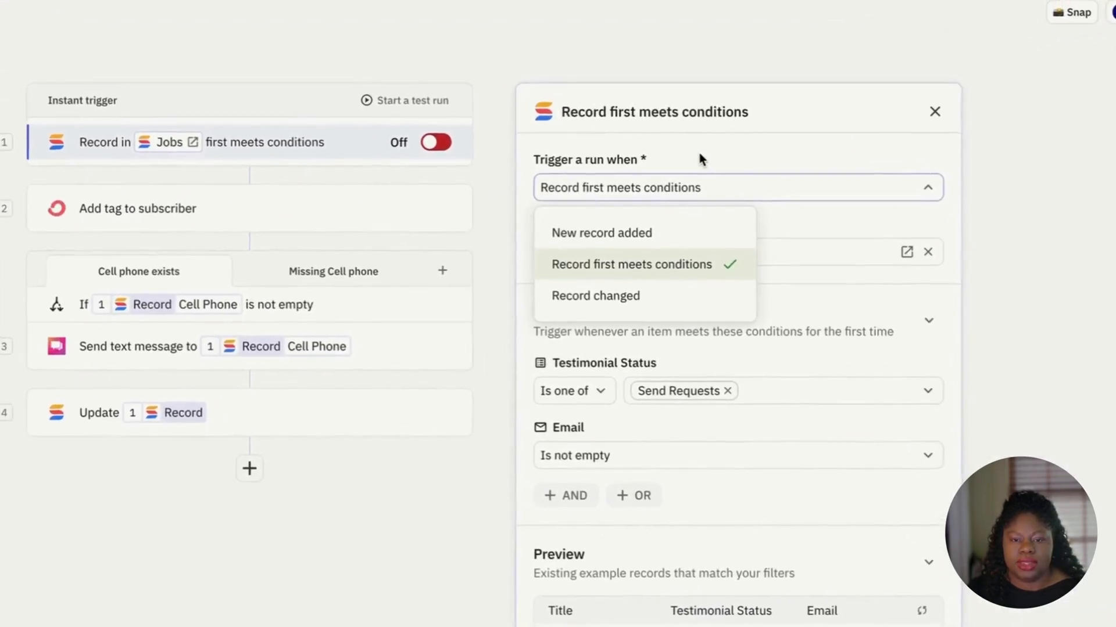
pyautogui.click(682, 179)
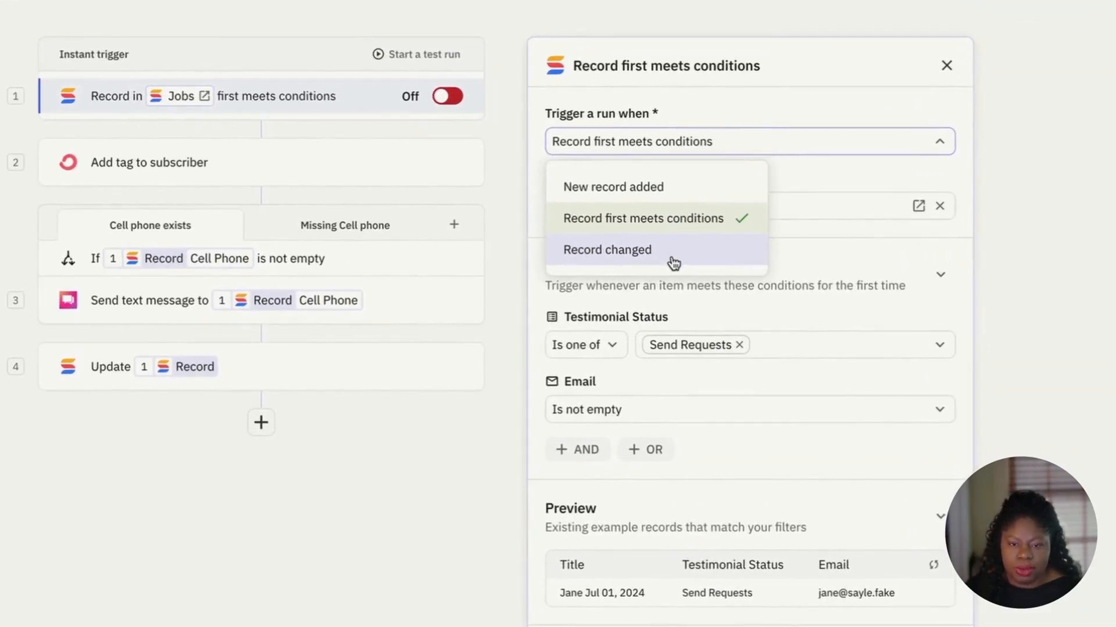
pyautogui.click(782, 91)
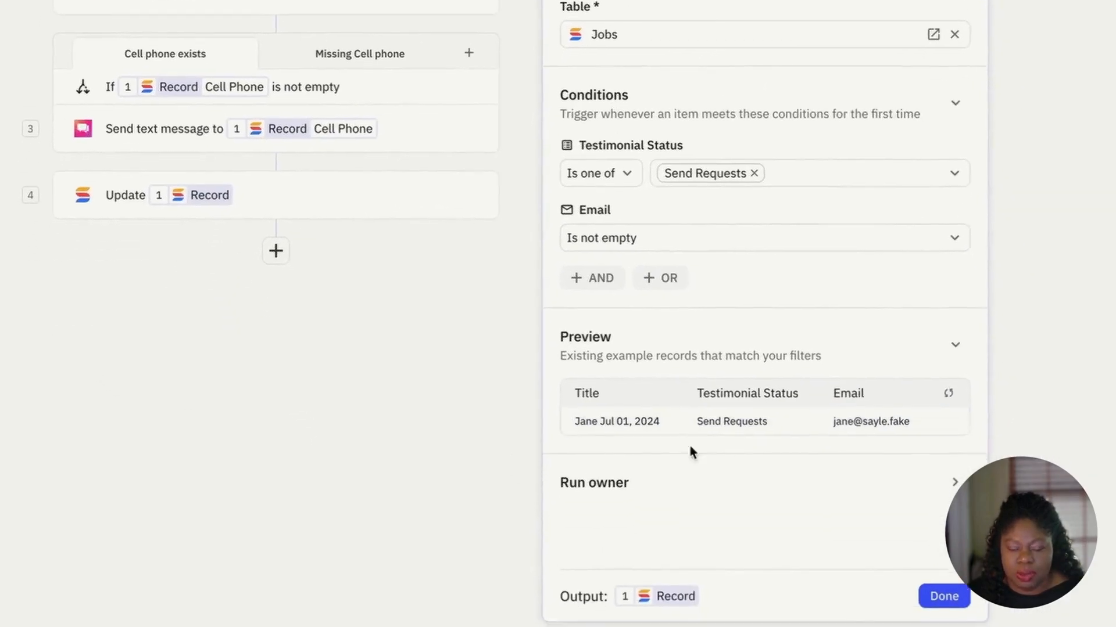
pyautogui.click(936, 603)
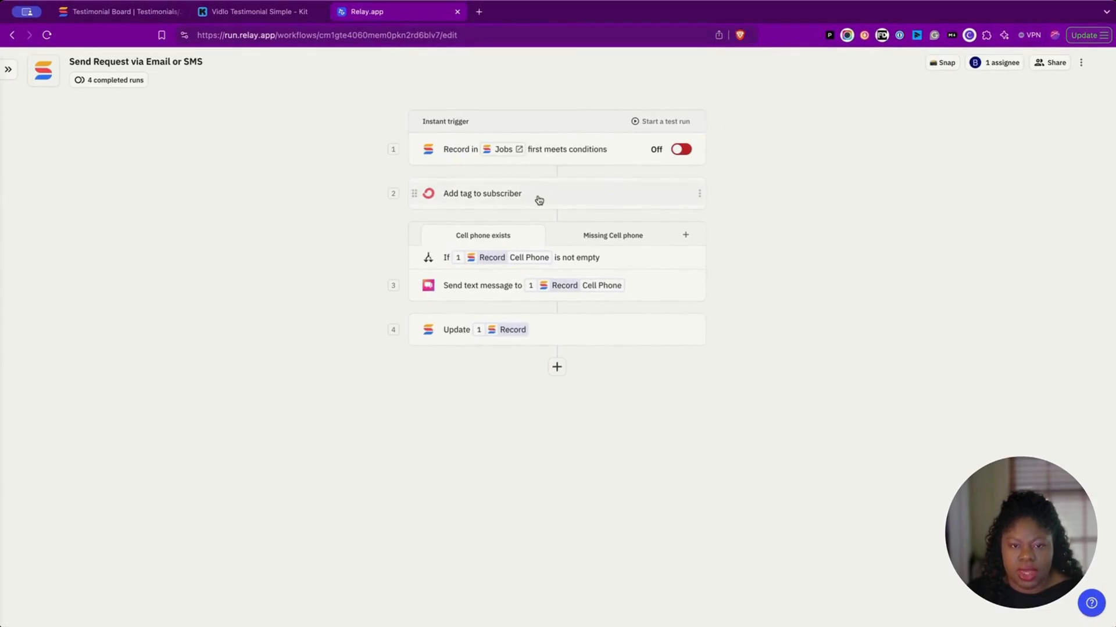
pyautogui.click(539, 200)
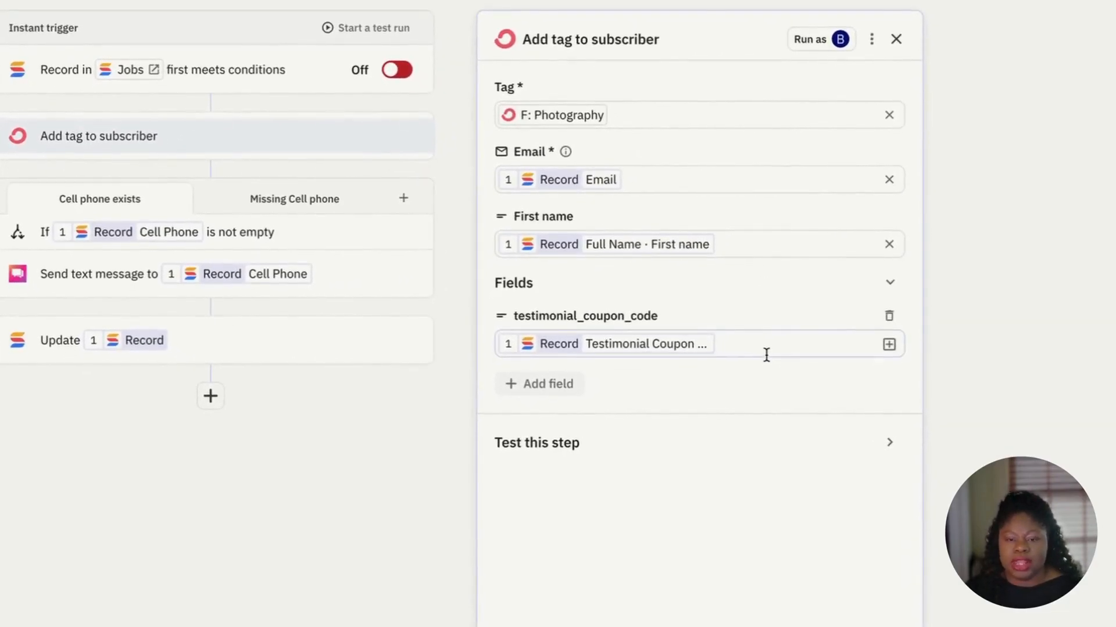
pyautogui.click(765, 351)
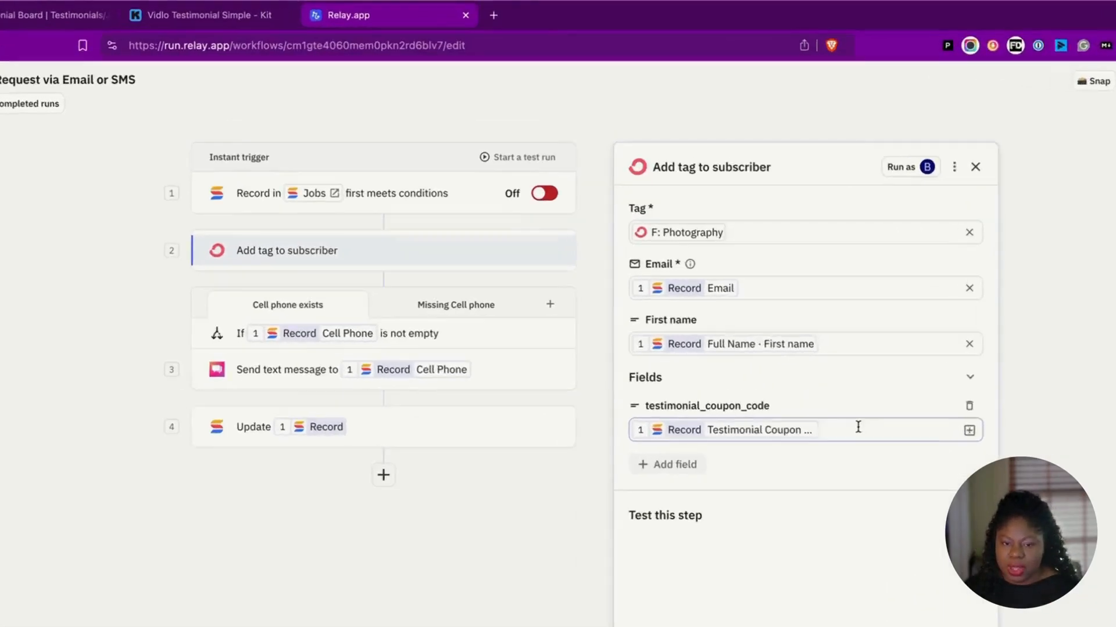
pyautogui.click(259, 11)
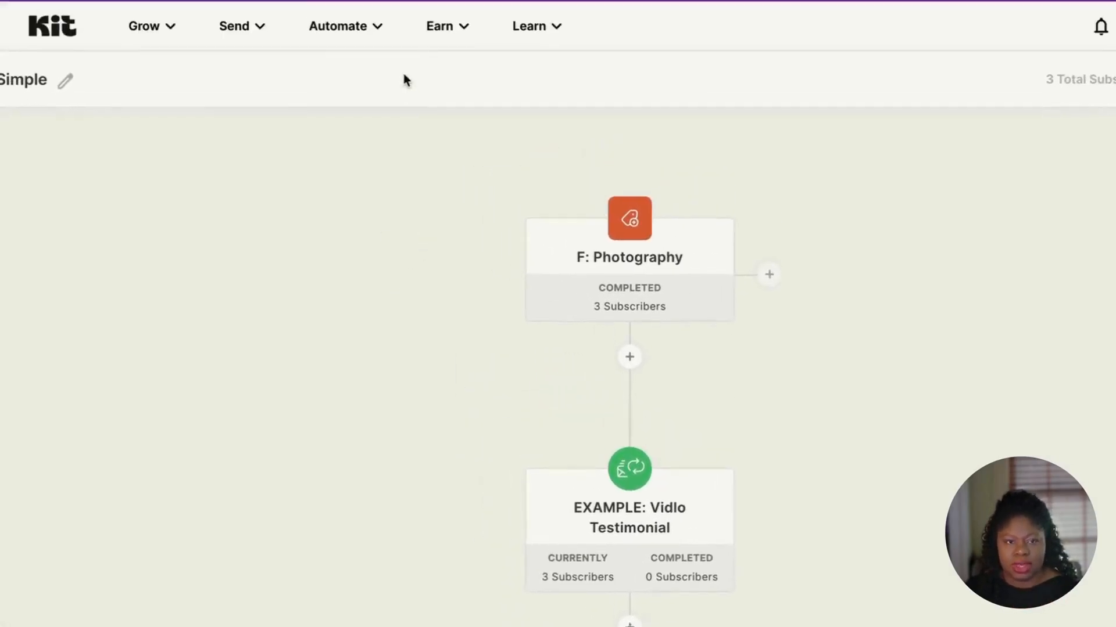
pyautogui.click(398, 23)
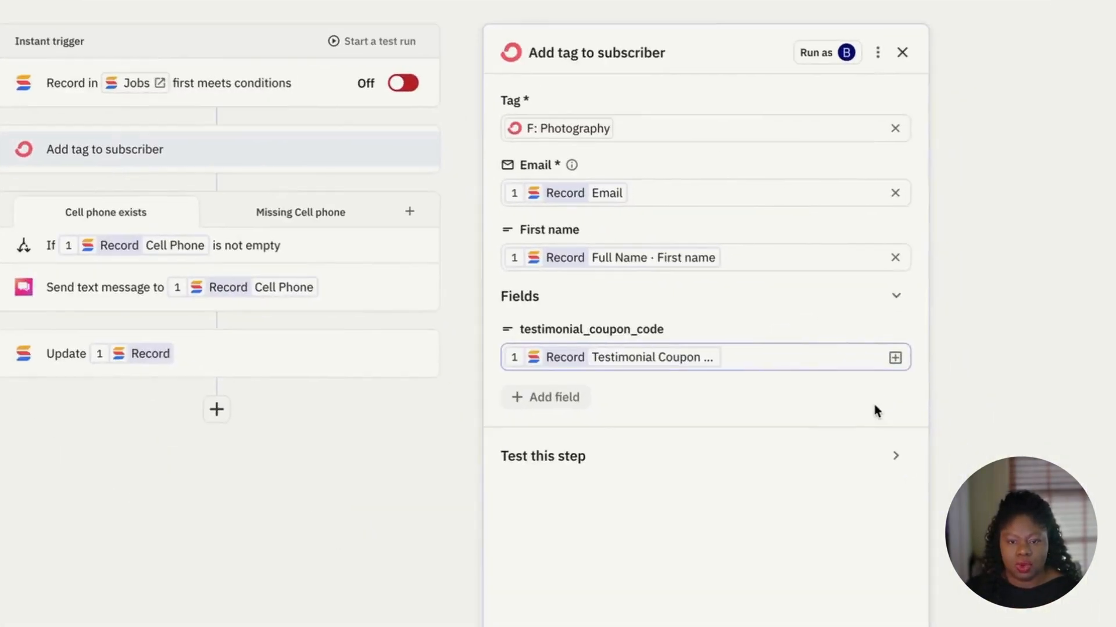
pyautogui.click(870, 626)
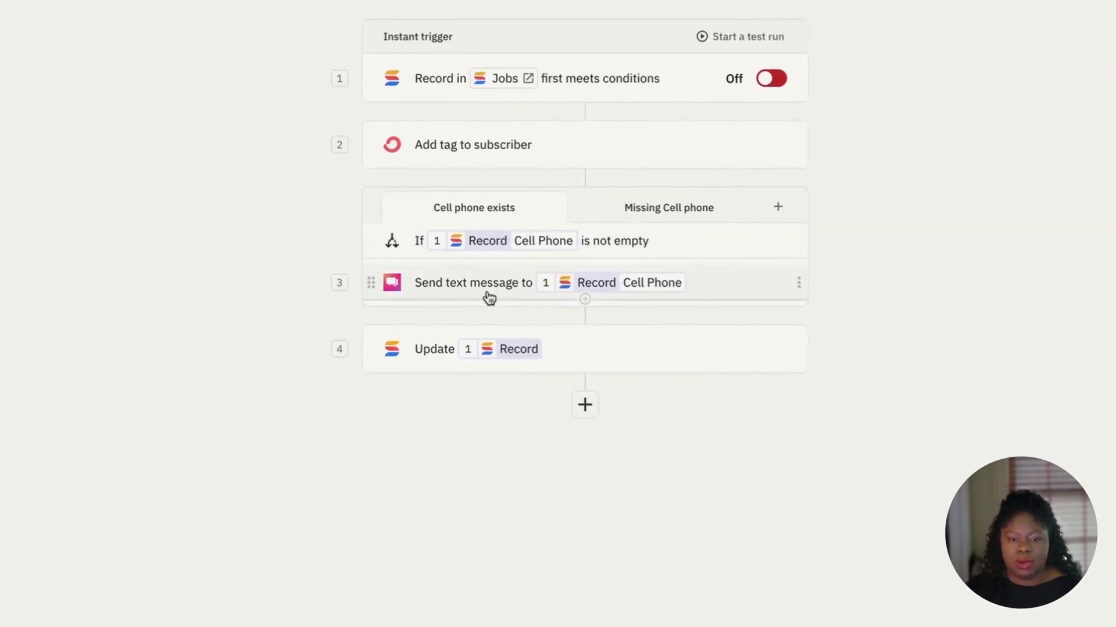
pyautogui.click(430, 305)
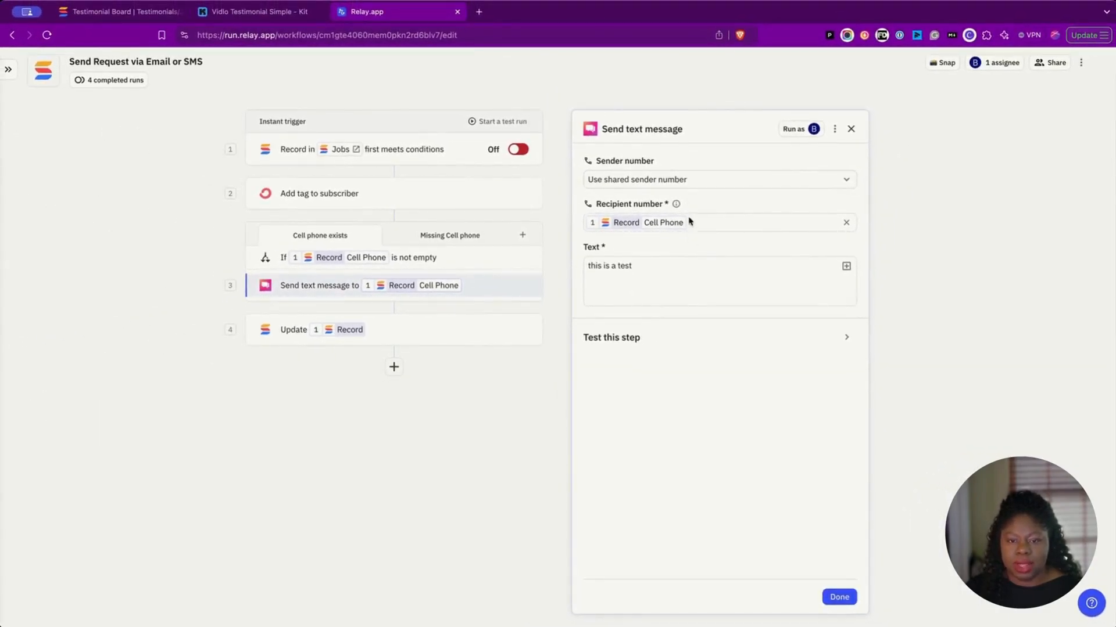
# Step: Start the text message with 'Hey' and give the first-name variable a 'Friend' fallback
pyautogui.moveTo(649, 269); pyautogui.dragTo(570, 259)
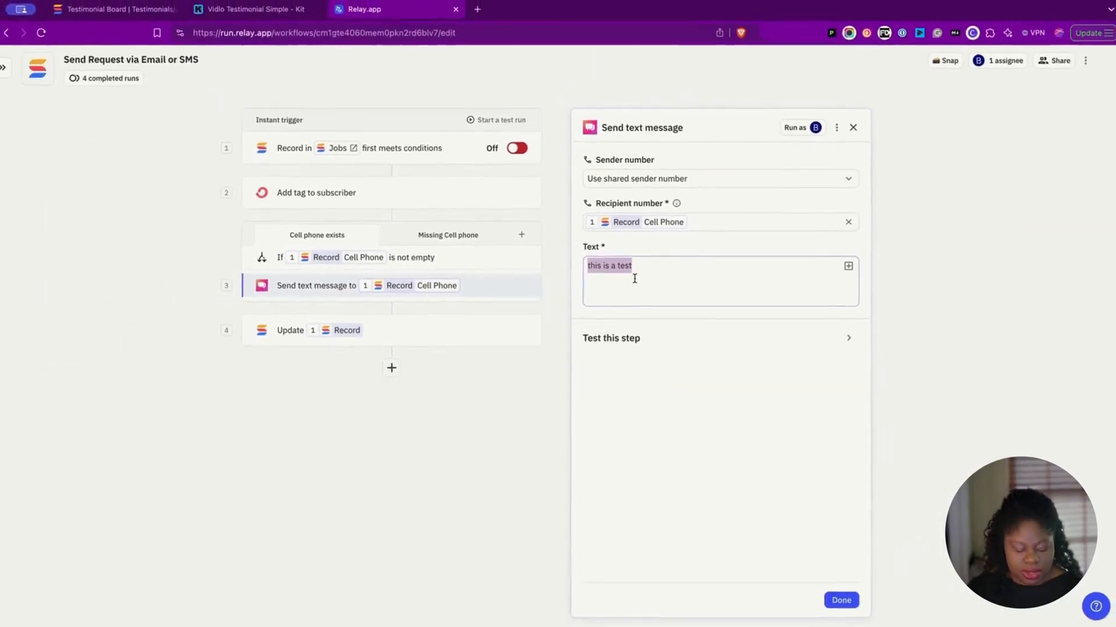
pyautogui.write('Hey')
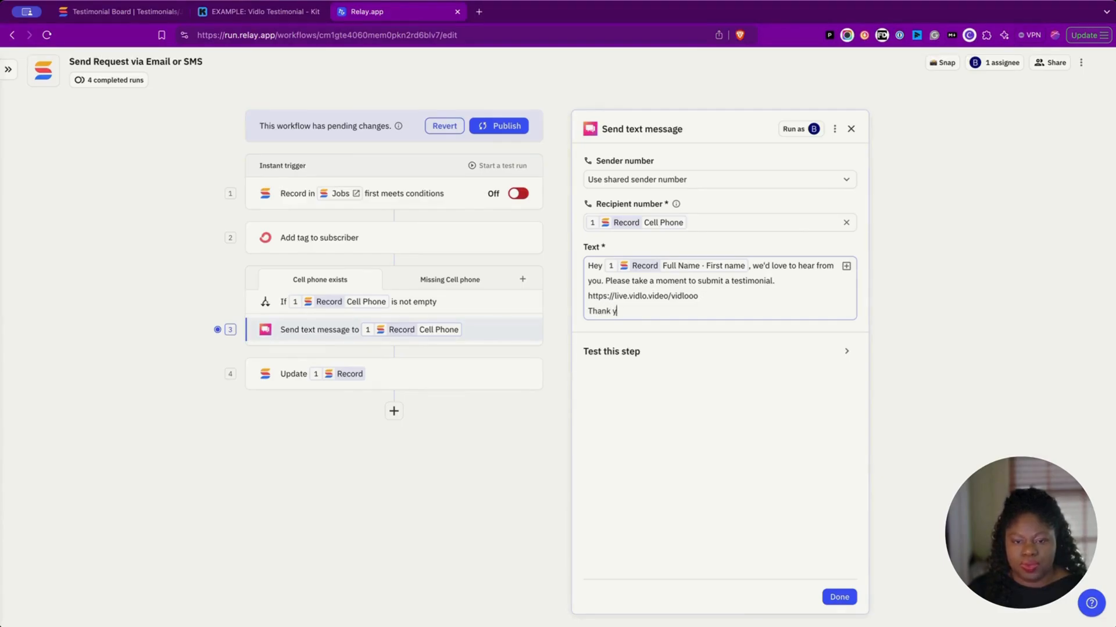
pyautogui.click(712, 265)
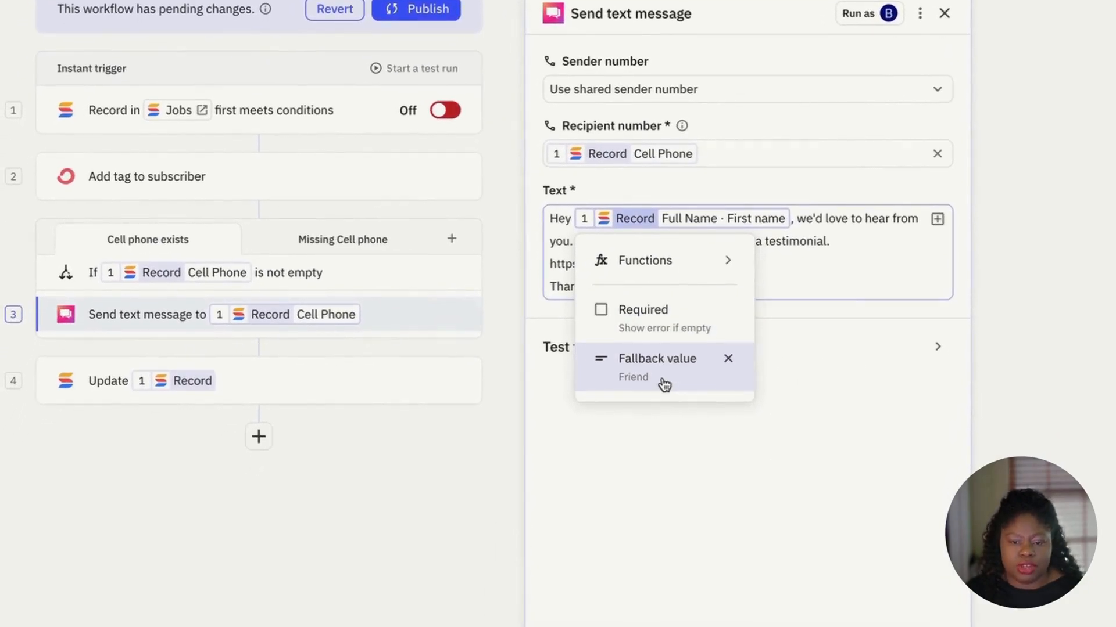
pyautogui.click(643, 374)
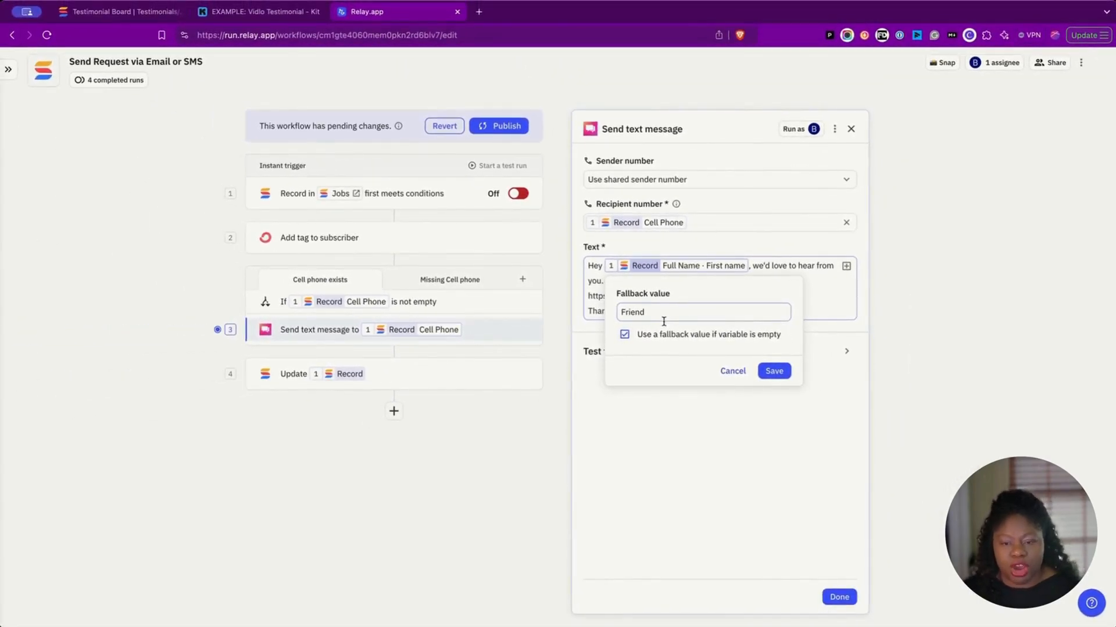
pyautogui.click(774, 371)
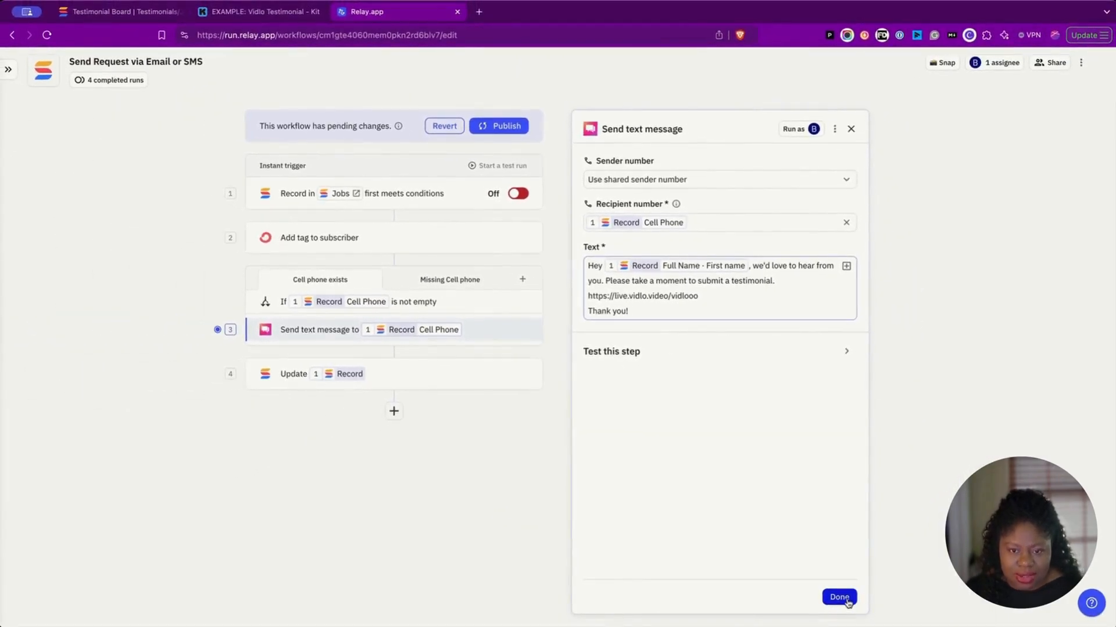
pyautogui.click(840, 598)
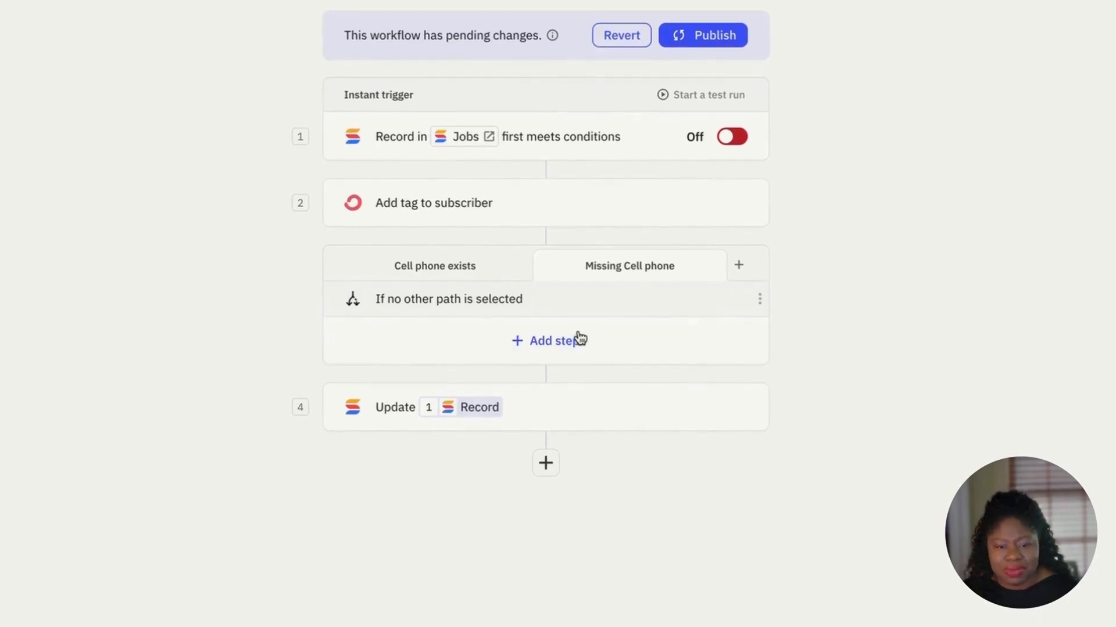
# Step: Check the Update record step sets Testimonial Status to Requested, then publish the new version
pyautogui.click(596, 395)
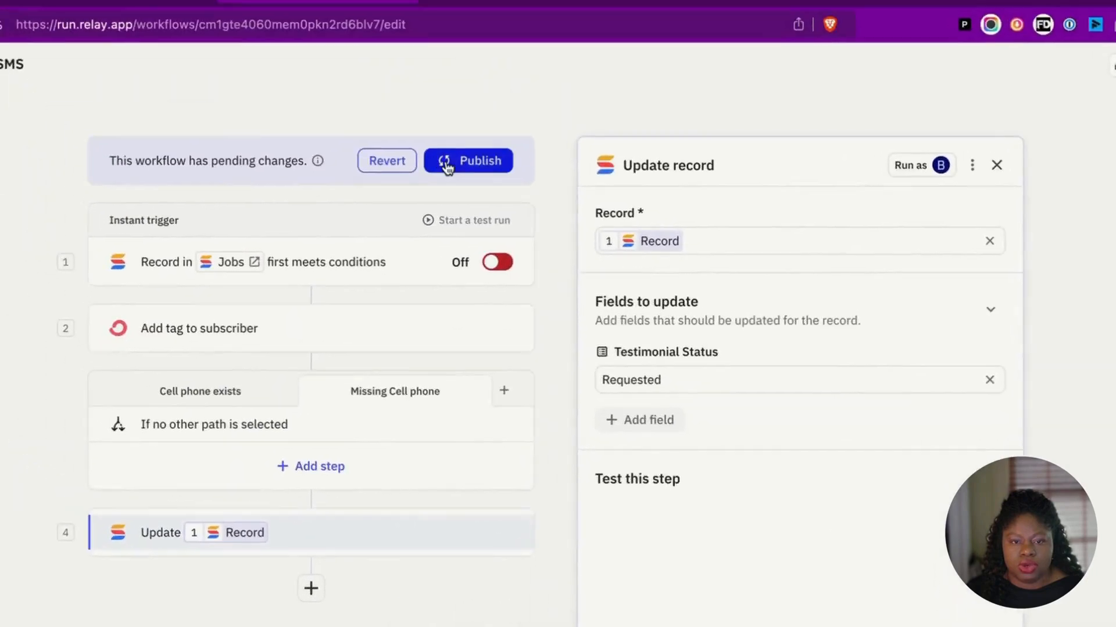
pyautogui.click(514, 187)
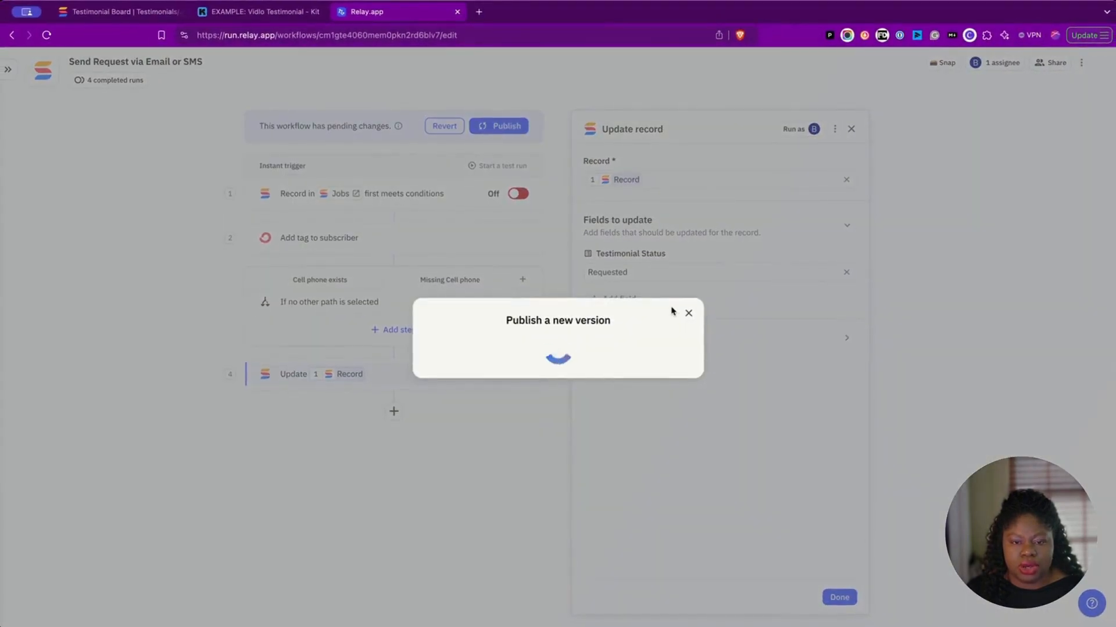
pyautogui.click(625, 369)
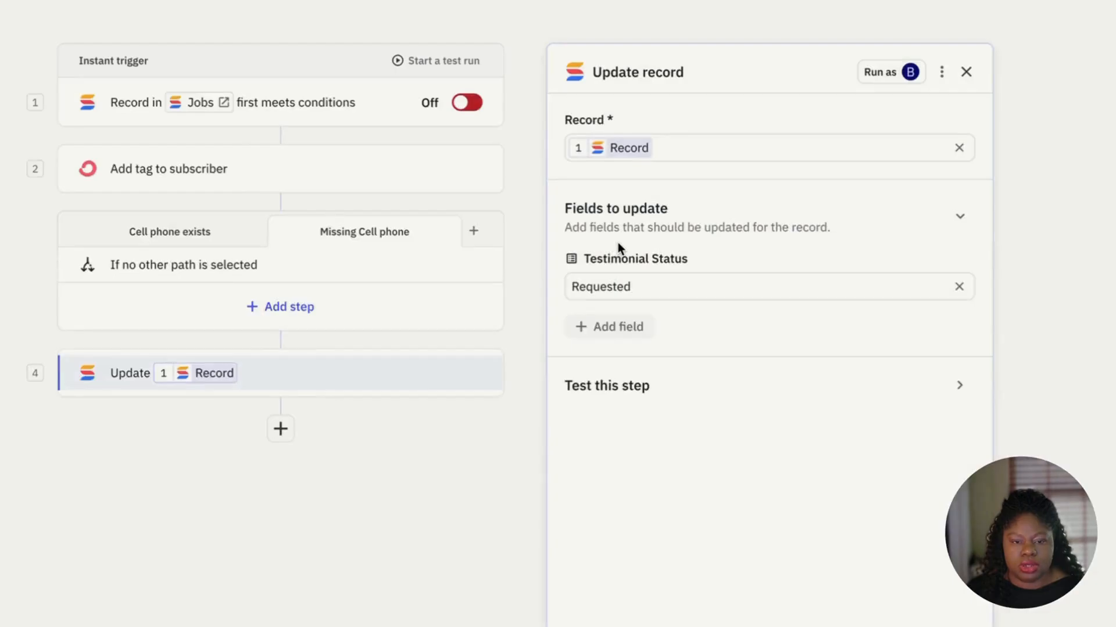
pyautogui.click(442, 60)
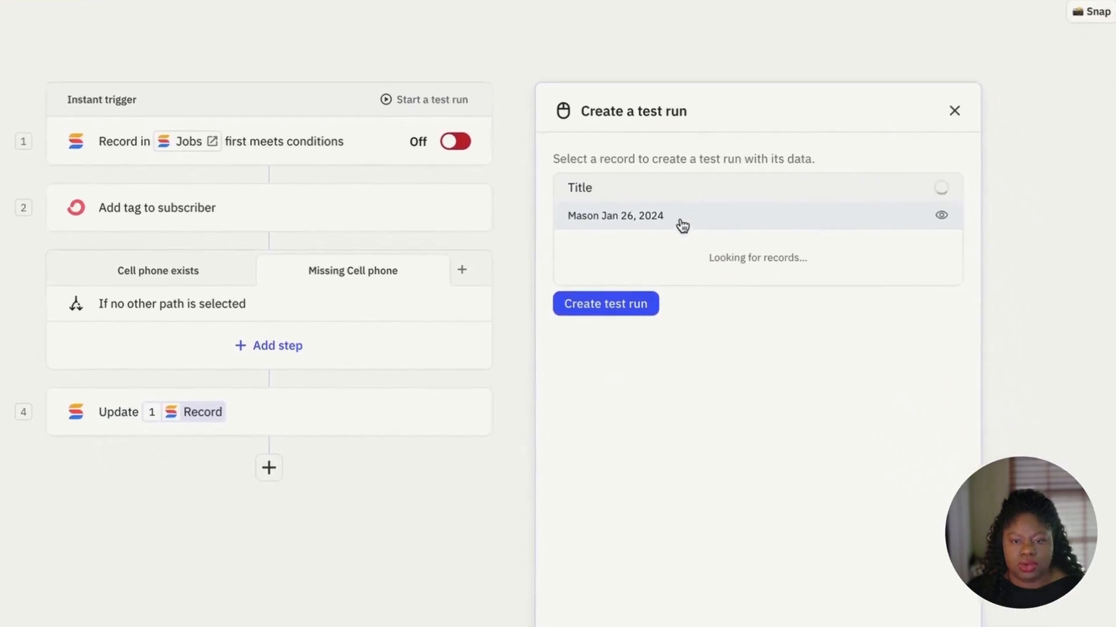
# Step: Create and start a test run on the Jul 01, 2024 record, then view the board
pyautogui.click(687, 218)
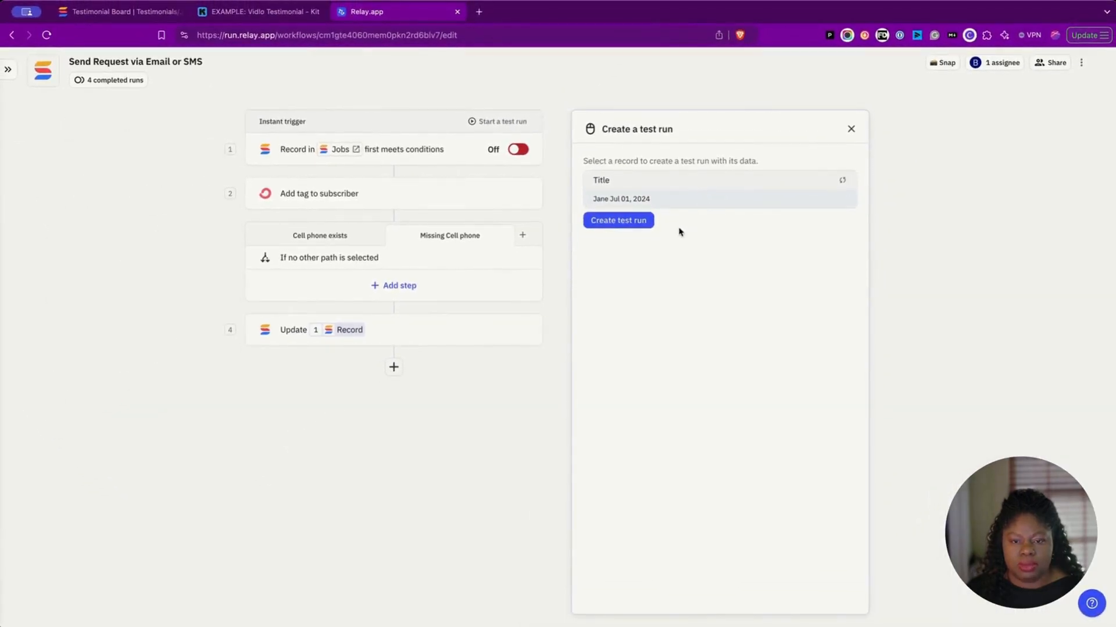
pyautogui.click(628, 225)
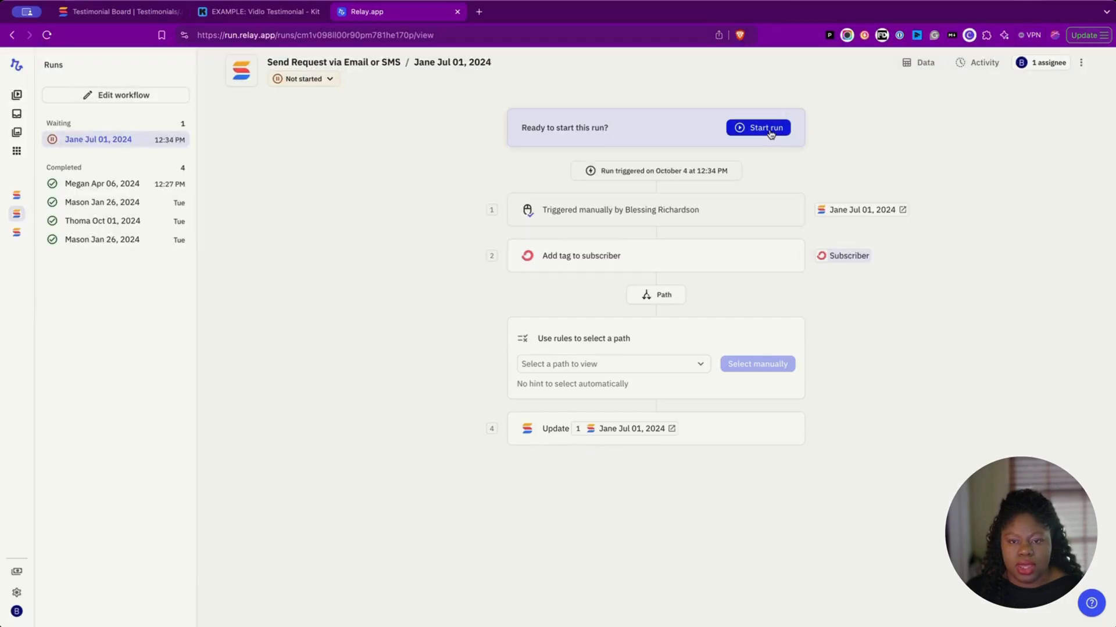
pyautogui.click(759, 127)
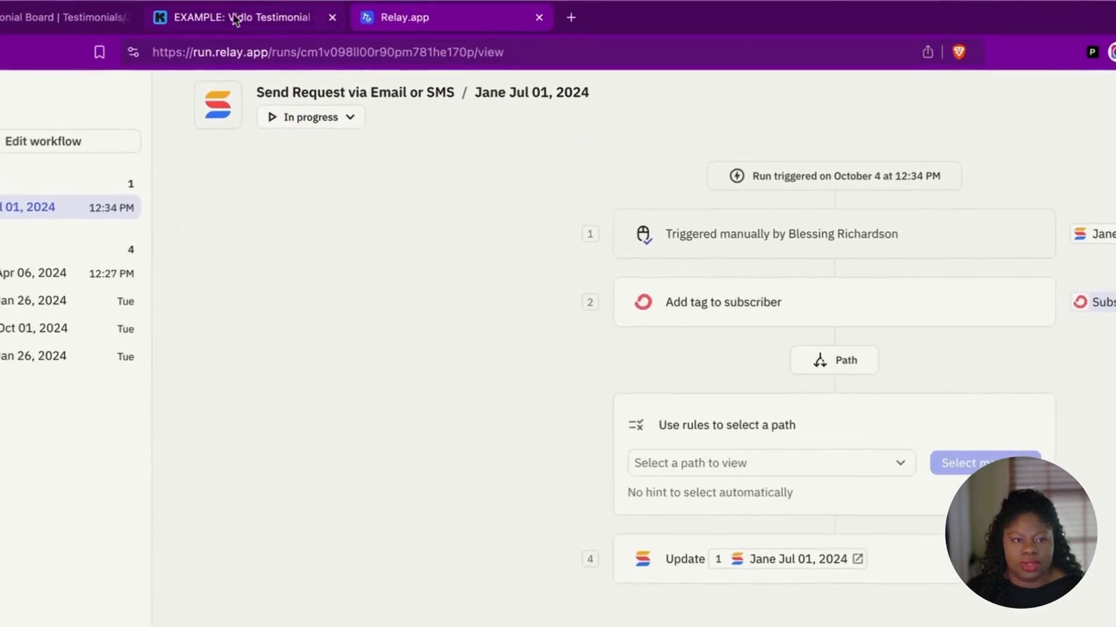
pyautogui.click(152, 12)
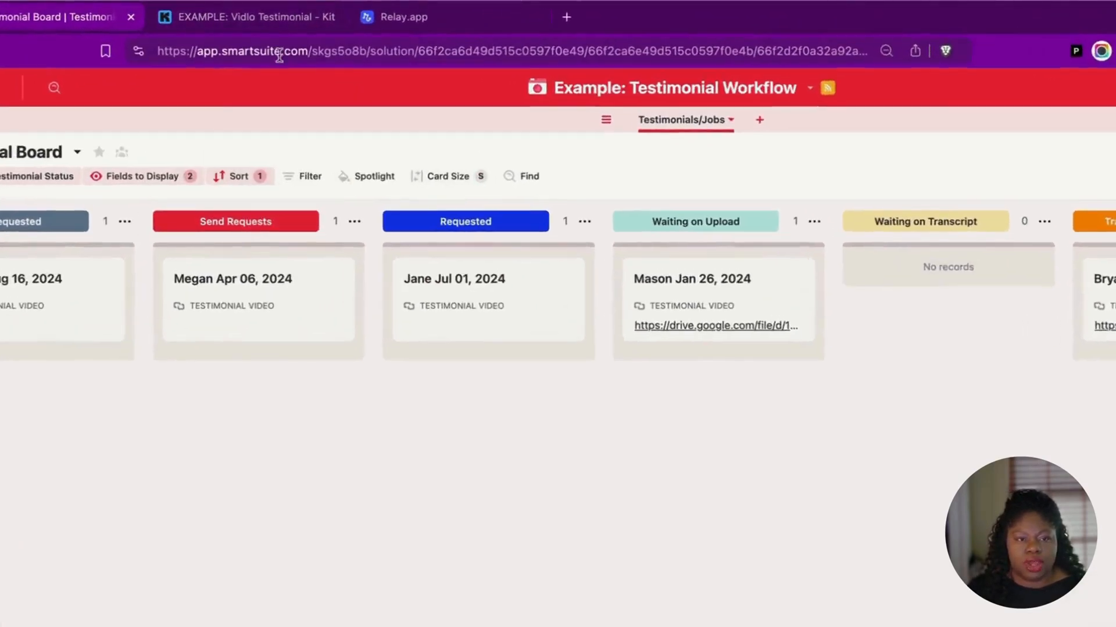
# Step: Bring up Kit's Vidlo Testimonial Simple automation from the EXAMPLE: Vidlo Testimonial tab
pyautogui.click(258, 13)
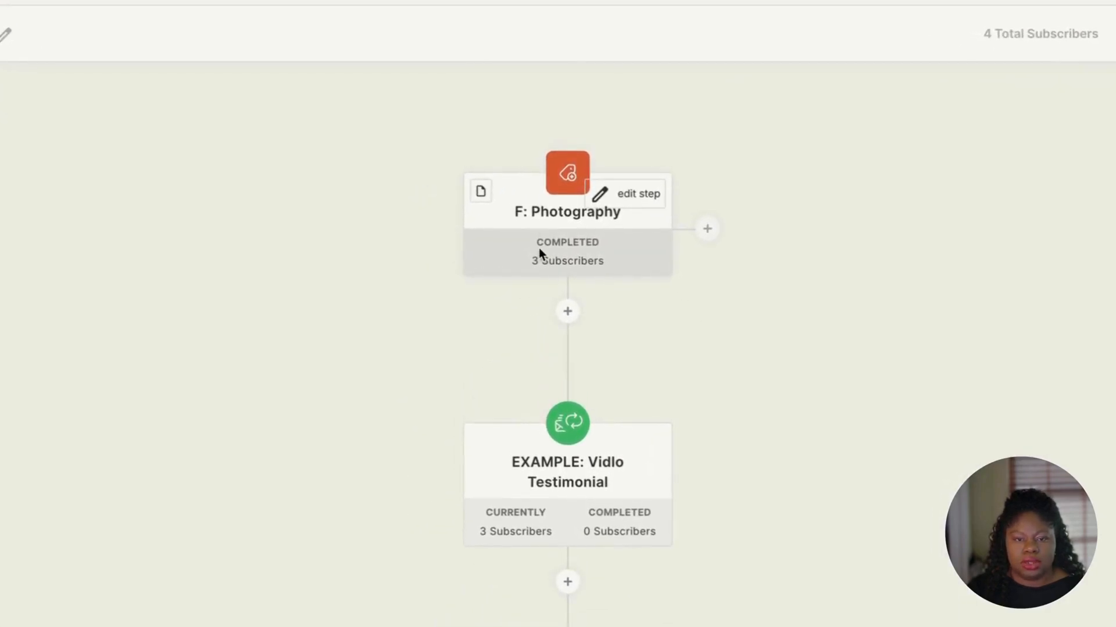
# Step: Confirm the newest F: Photography subscriber has a coupon code, then move Jul 01, 2024 to Waiting on Upload
pyautogui.click(539, 250)
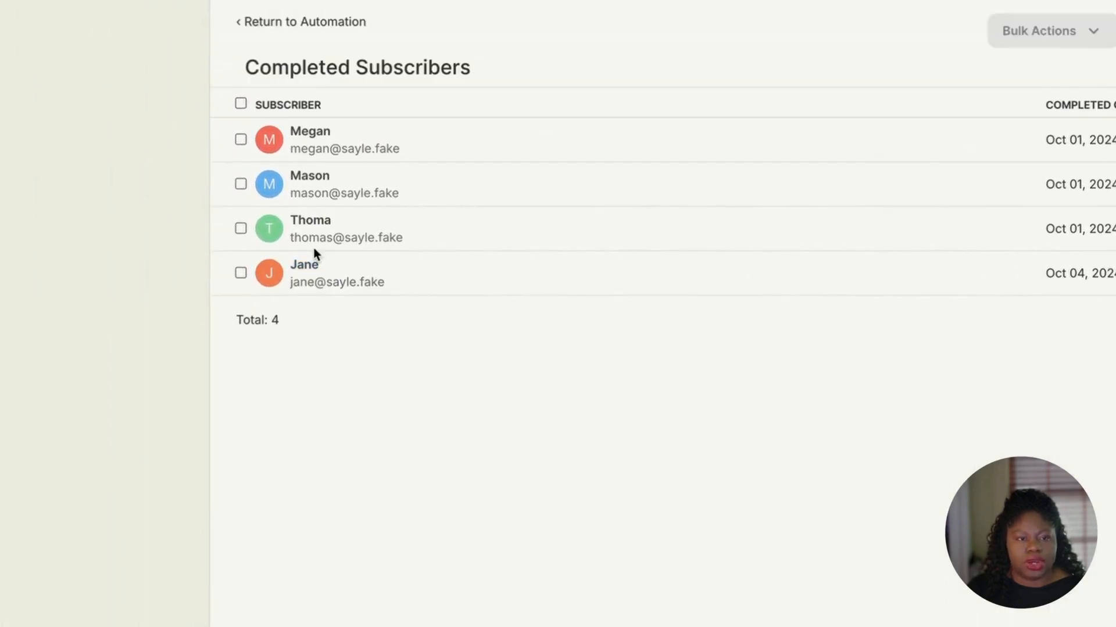
pyautogui.click(307, 266)
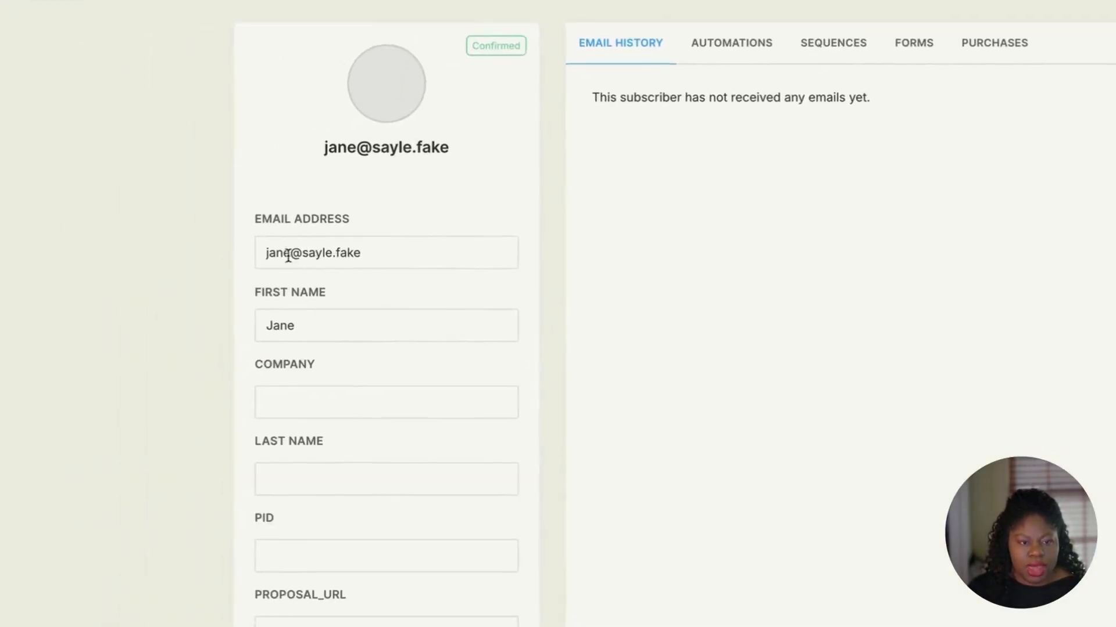
pyautogui.scroll(-5, 408, 286)
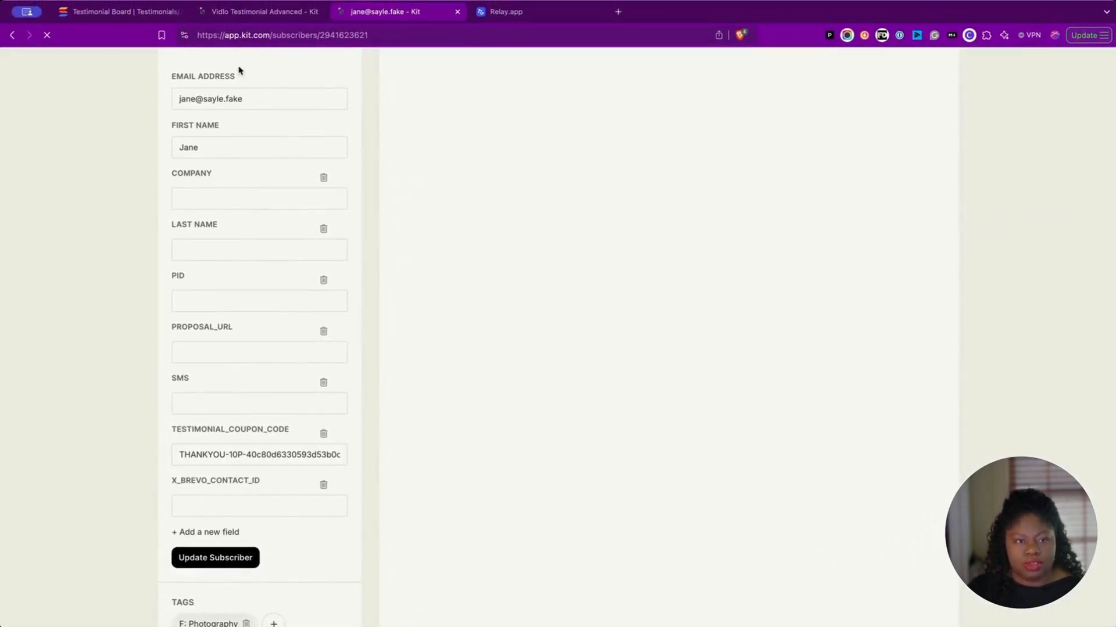
pyautogui.click(123, 17)
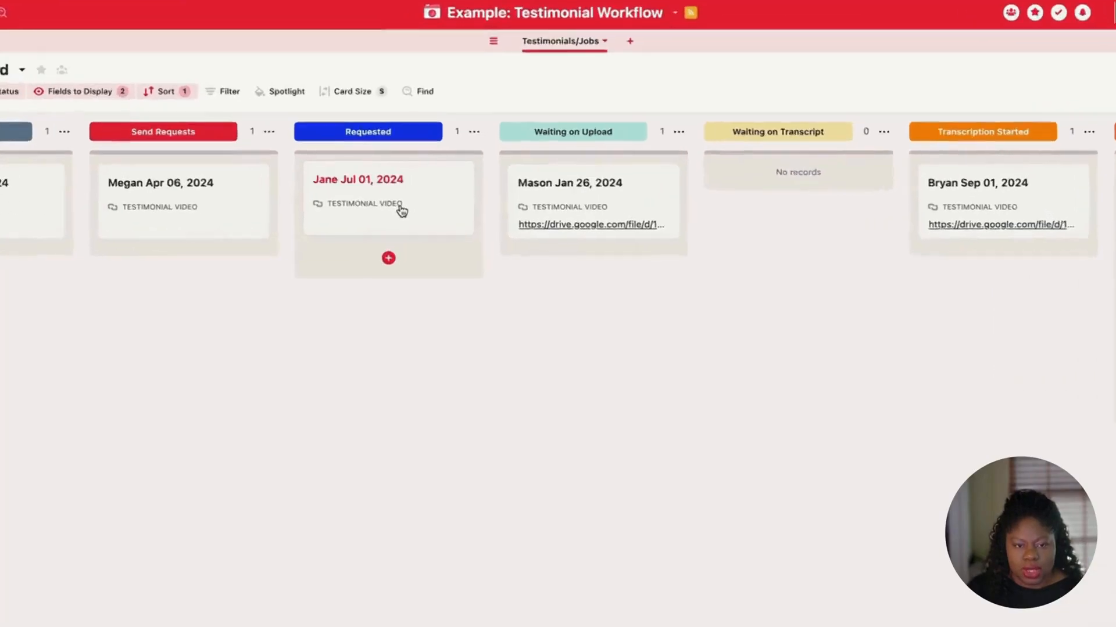
pyautogui.moveTo(436, 214); pyautogui.dragTo(569, 239)
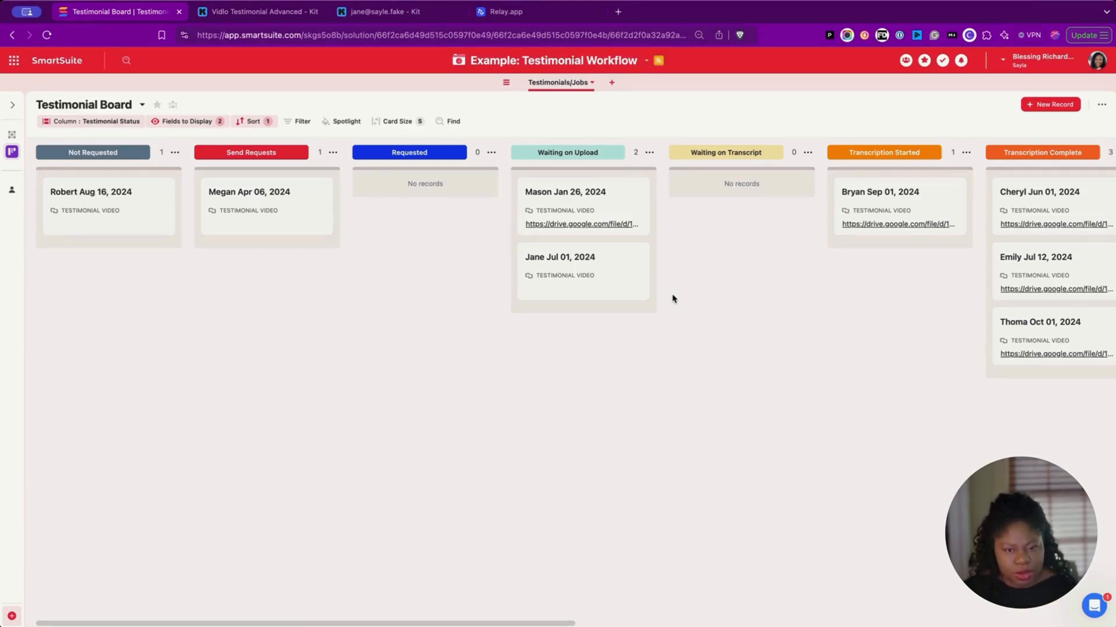
# Step: Open the Jan 26, 2024 testimonial record's details
pyautogui.click(617, 210)
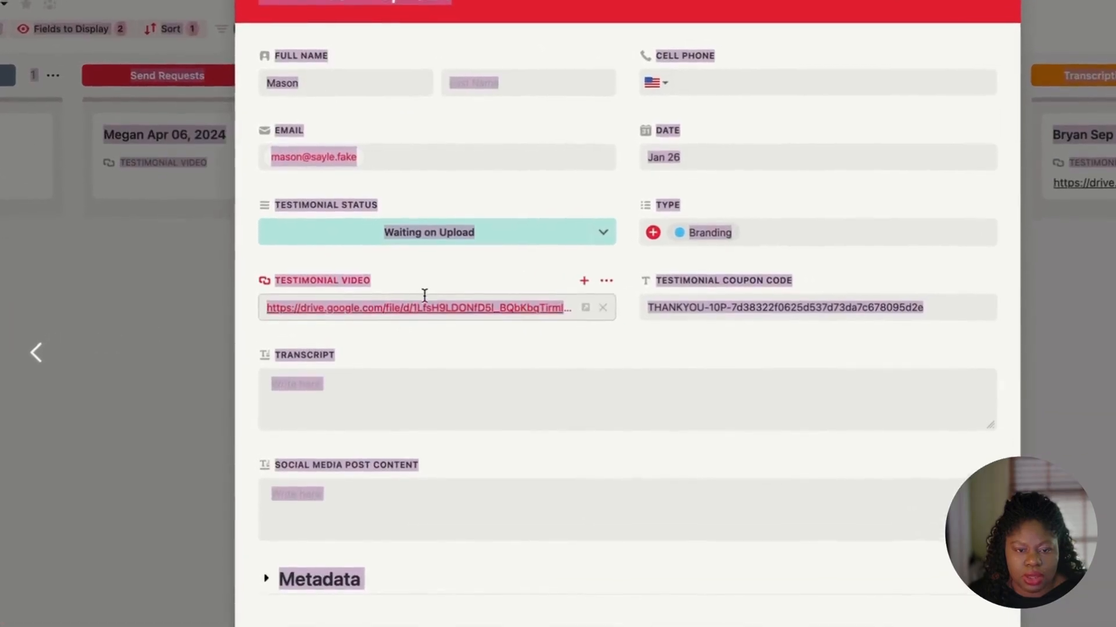
# Step: Copy the Google Drive video link from the Jan 26, 2024 record, then open the Jul 01, 2024 record
pyautogui.click(265, 311)
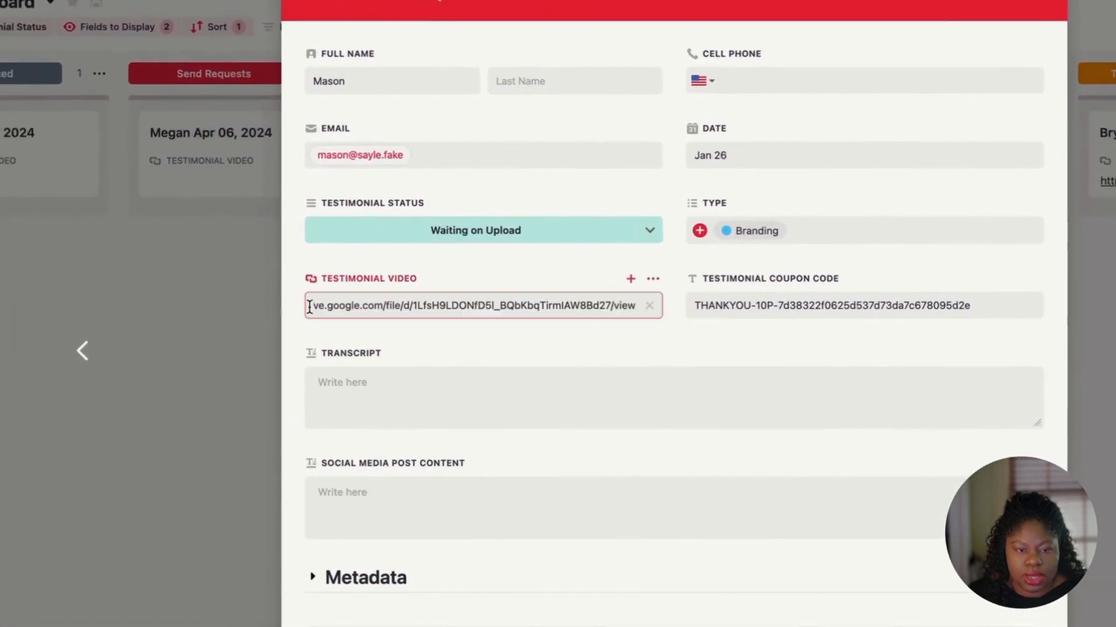
pyautogui.moveTo(310, 307); pyautogui.dragTo(453, 347)
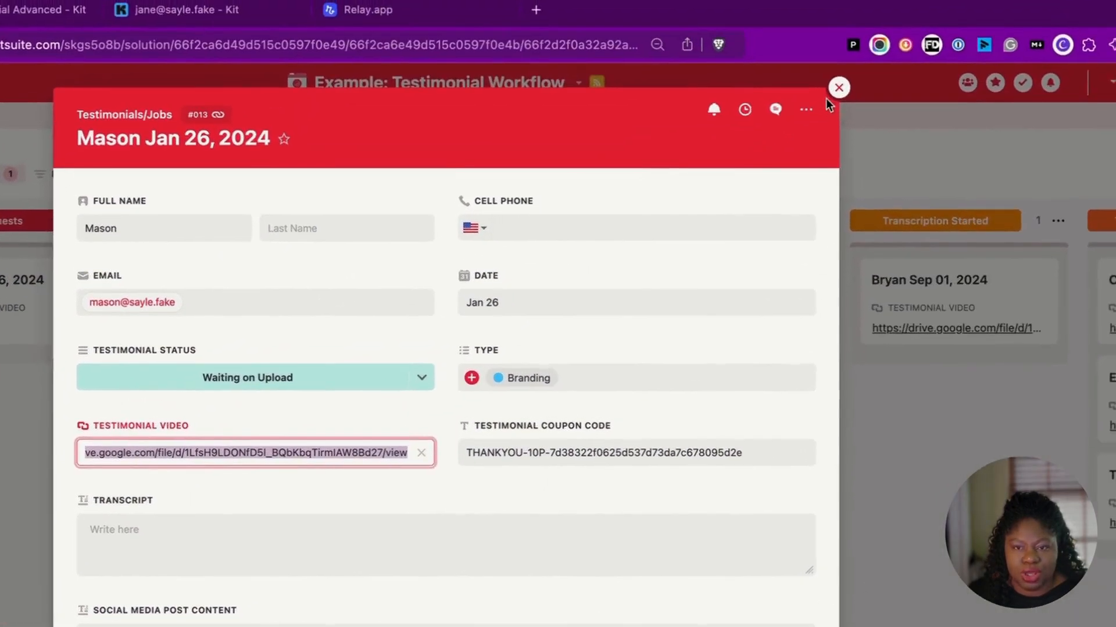
pyautogui.click(826, 95)
pyautogui.click(578, 291)
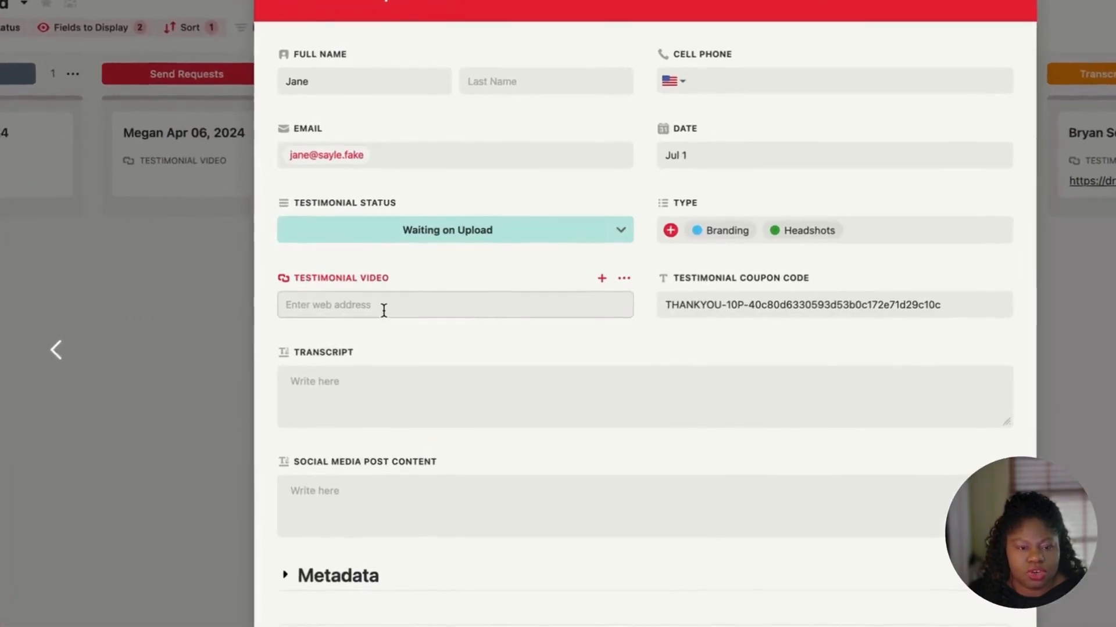
# Step: Paste the Drive link into the Jul 01 record's Testimonial Video field and save
pyautogui.click(396, 301)
pyautogui.click(442, 281)
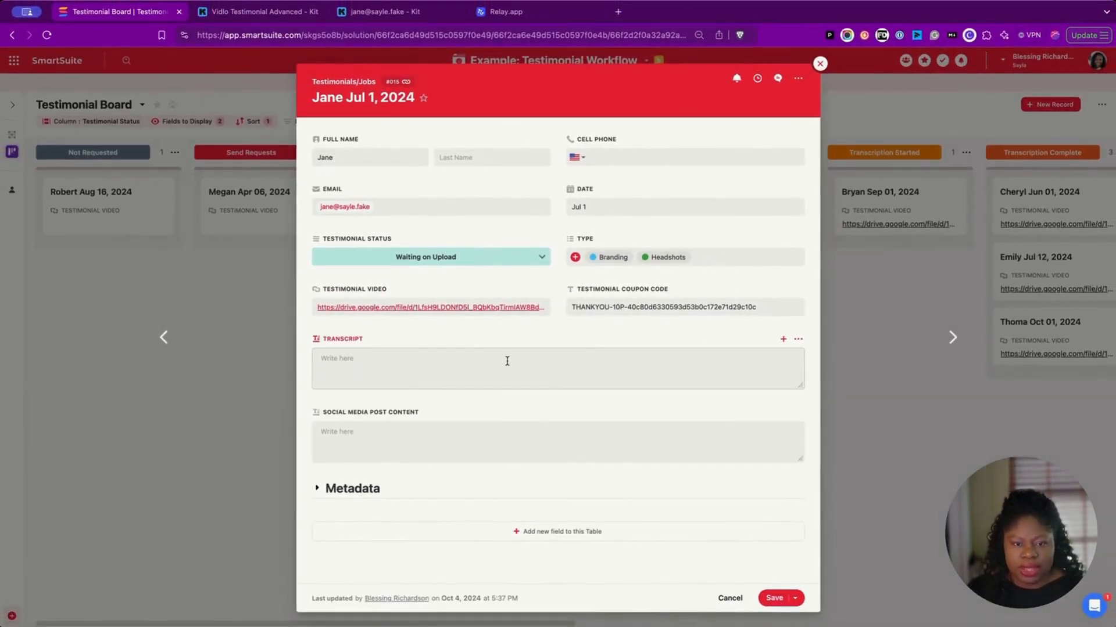
pyautogui.click(535, 309)
pyautogui.click(572, 355)
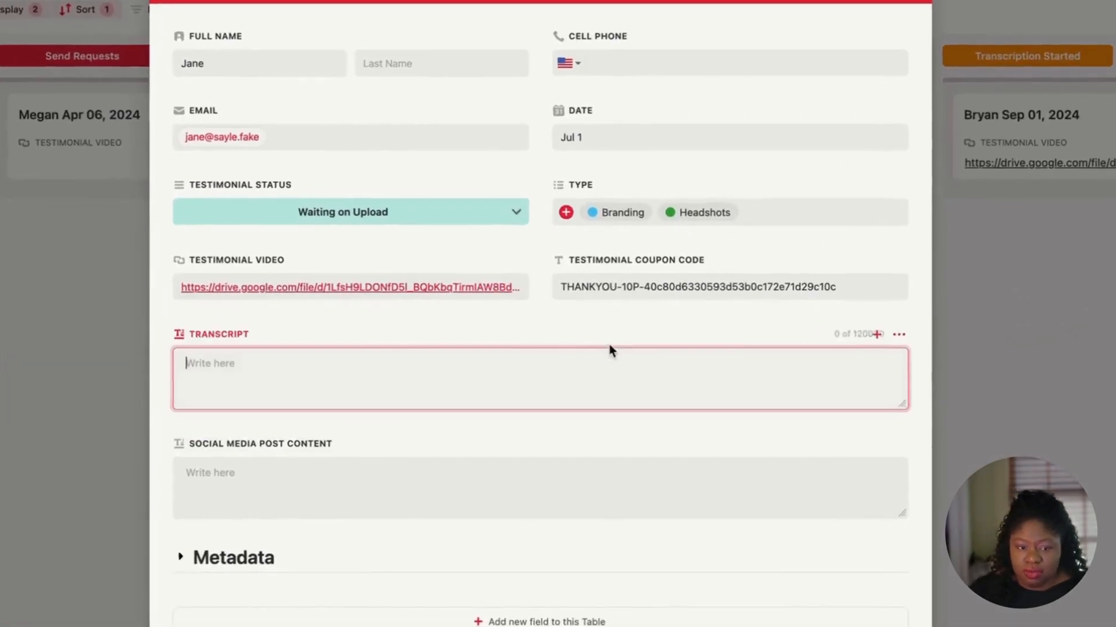
pyautogui.click(568, 334)
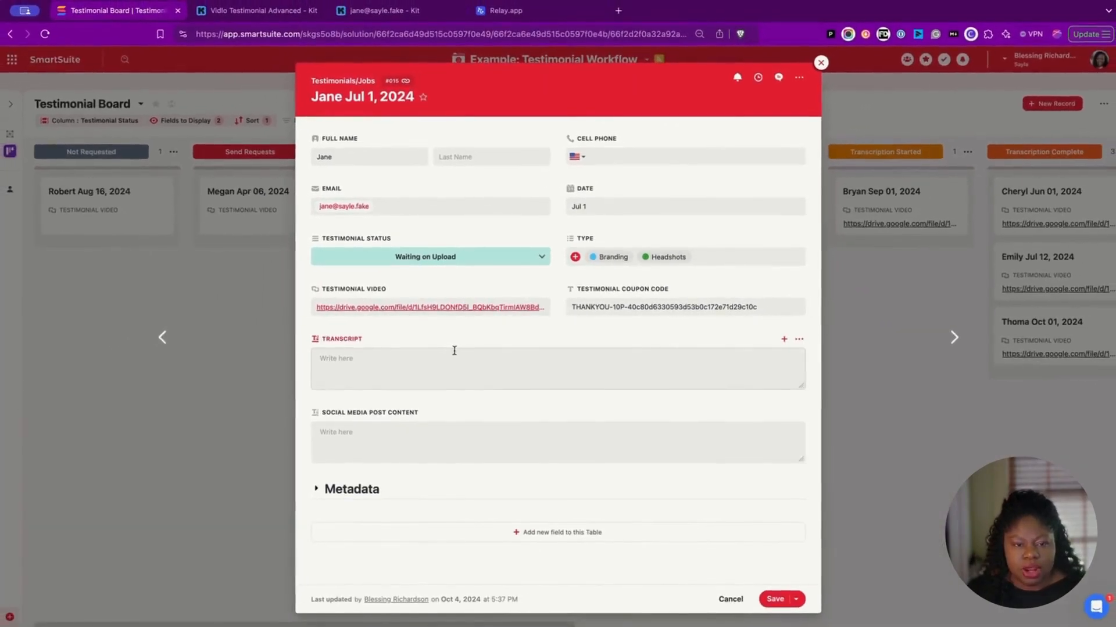
pyautogui.click(772, 599)
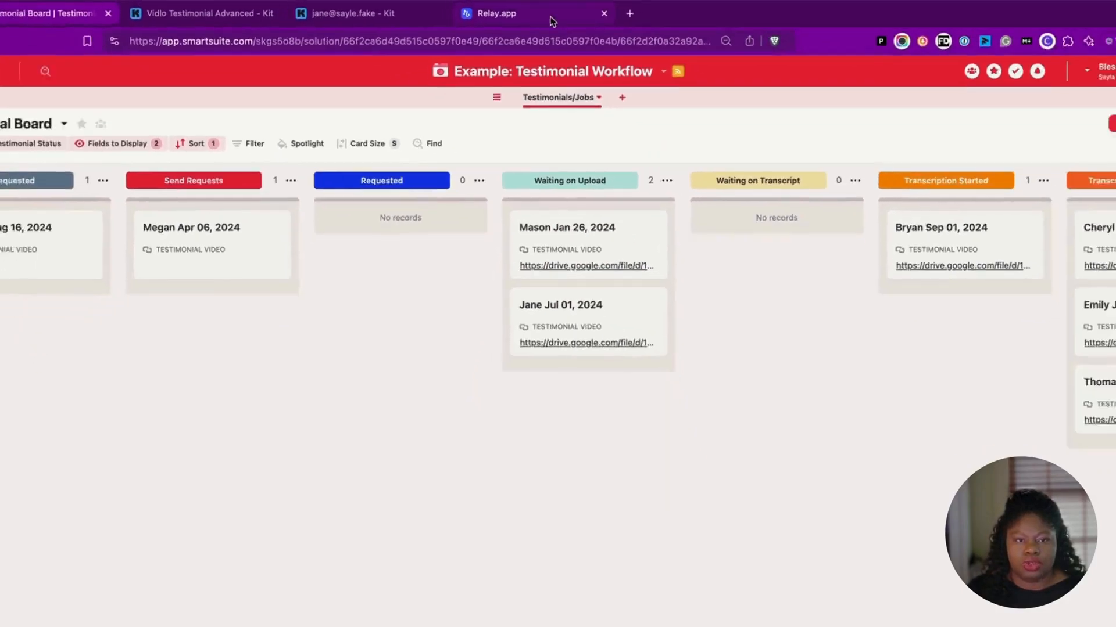
# Step: Open the Transcribe Testimonial workflow's trigger in the editor and switch it On
pyautogui.click(541, 14)
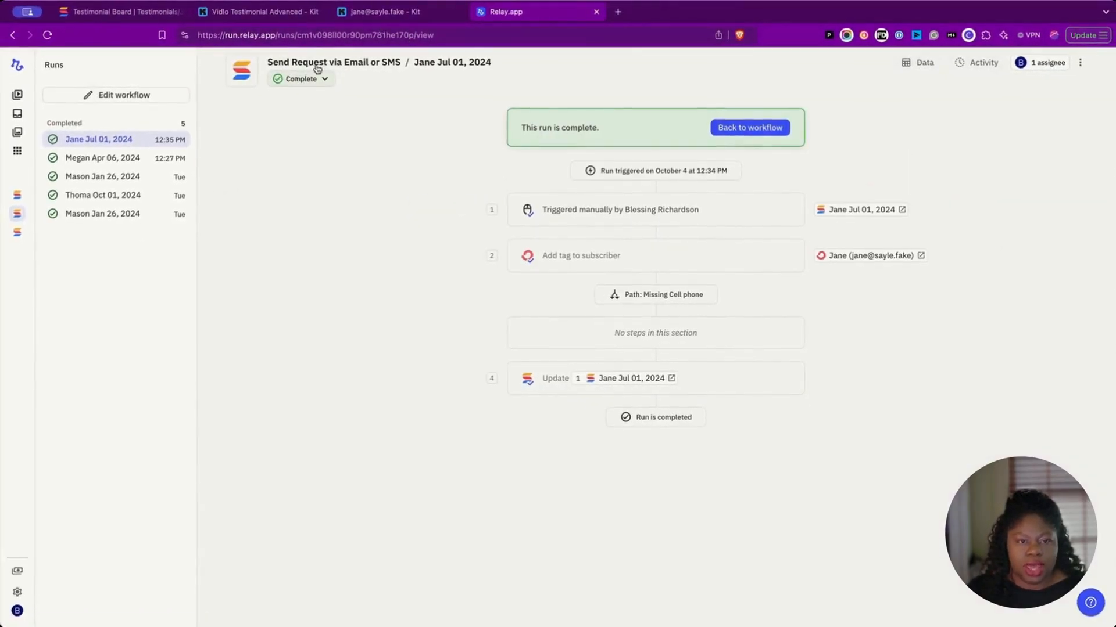
pyautogui.click(133, 95)
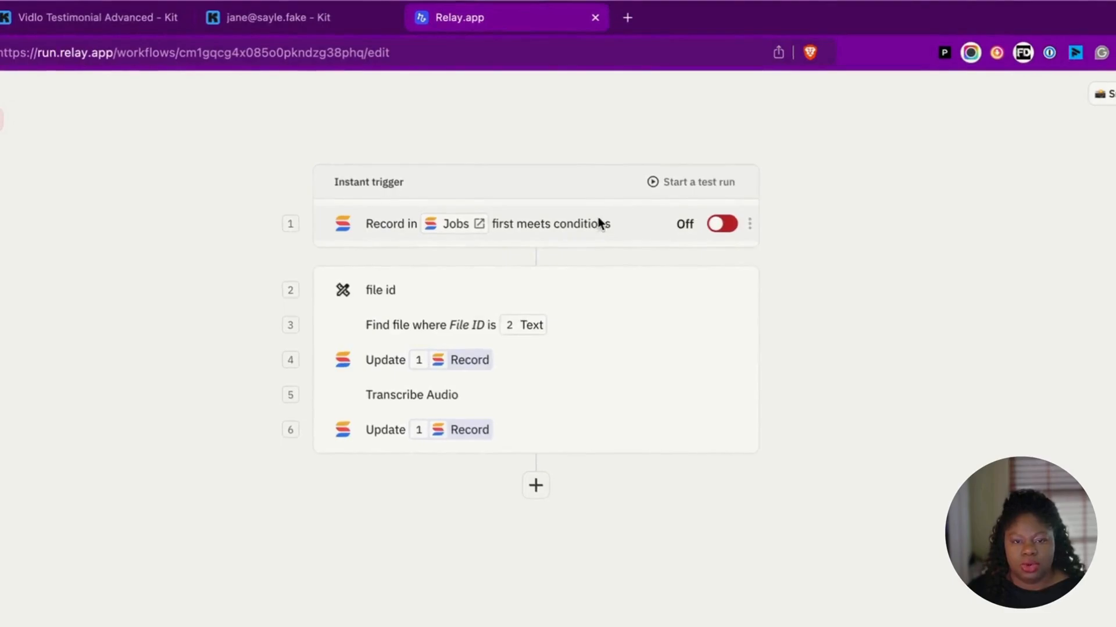
pyautogui.click(599, 224)
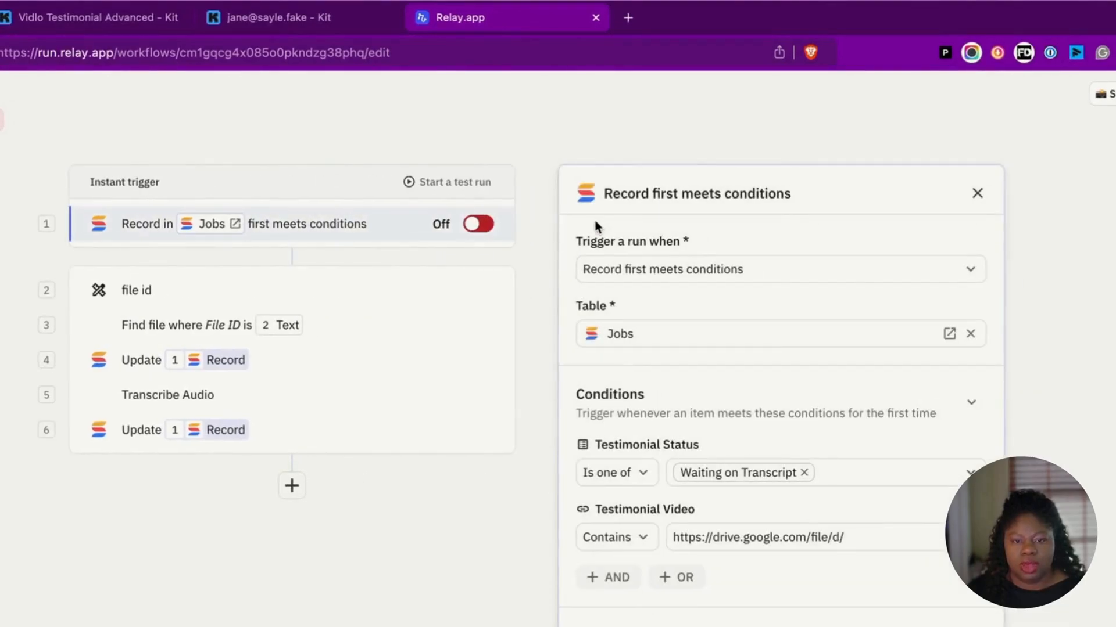
pyautogui.click(504, 227)
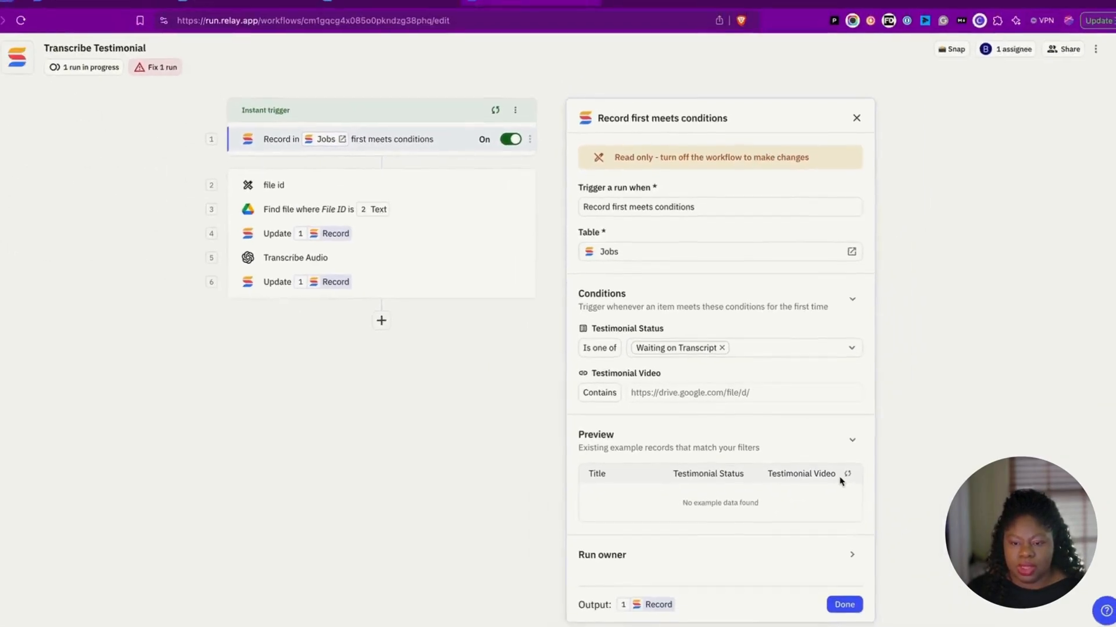
# Step: Review the file id transformation, Google Drive file lookup and first Update Record steps
pyautogui.click(402, 195)
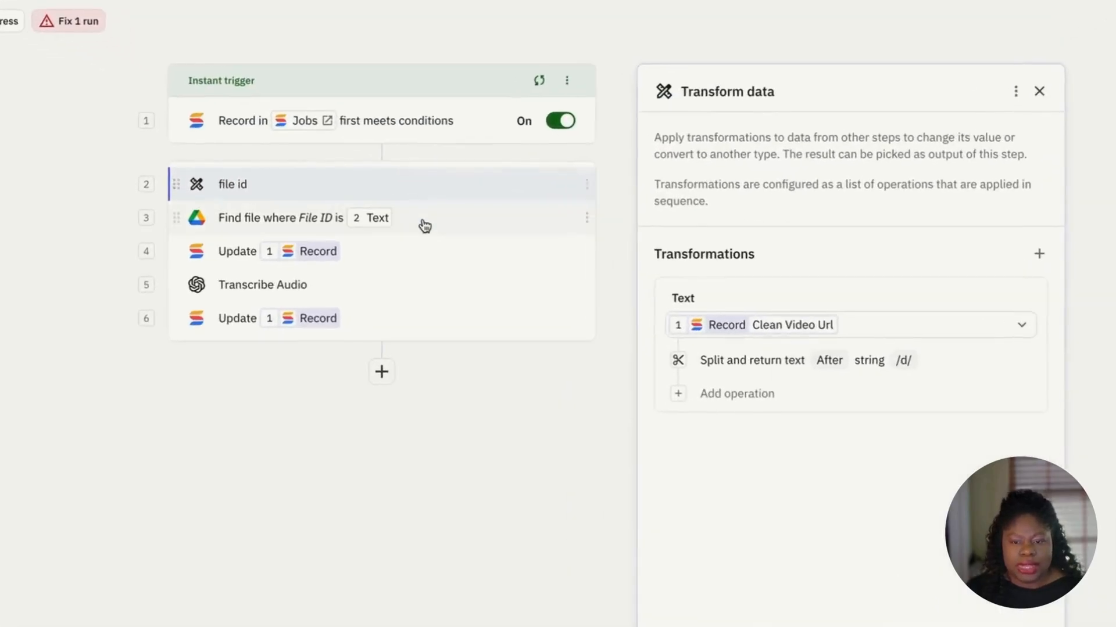
pyautogui.click(437, 225)
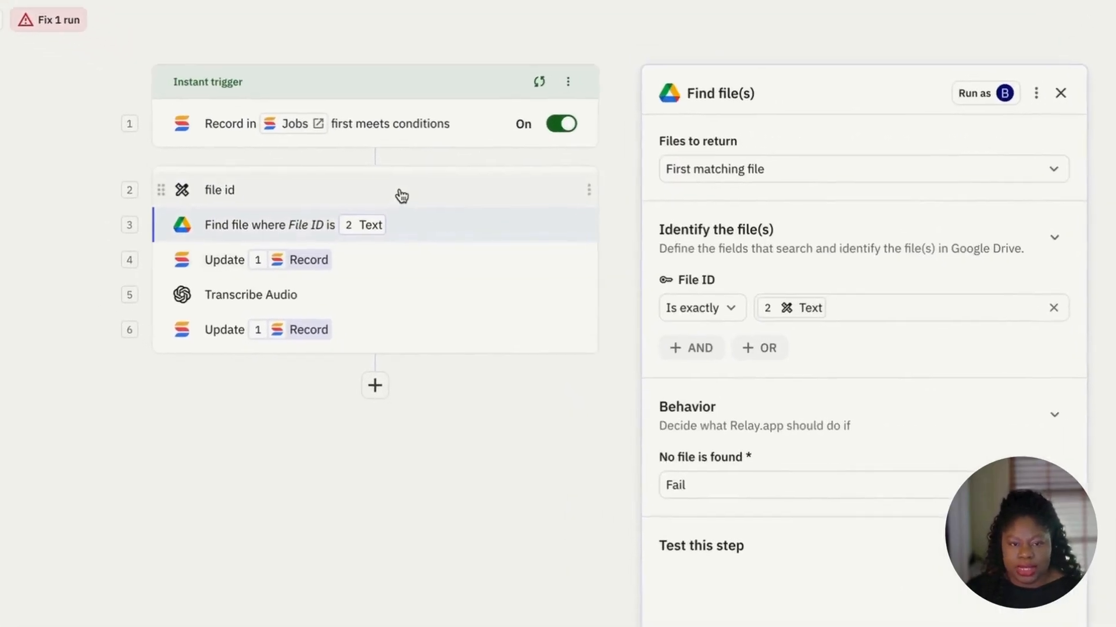
pyautogui.click(381, 178)
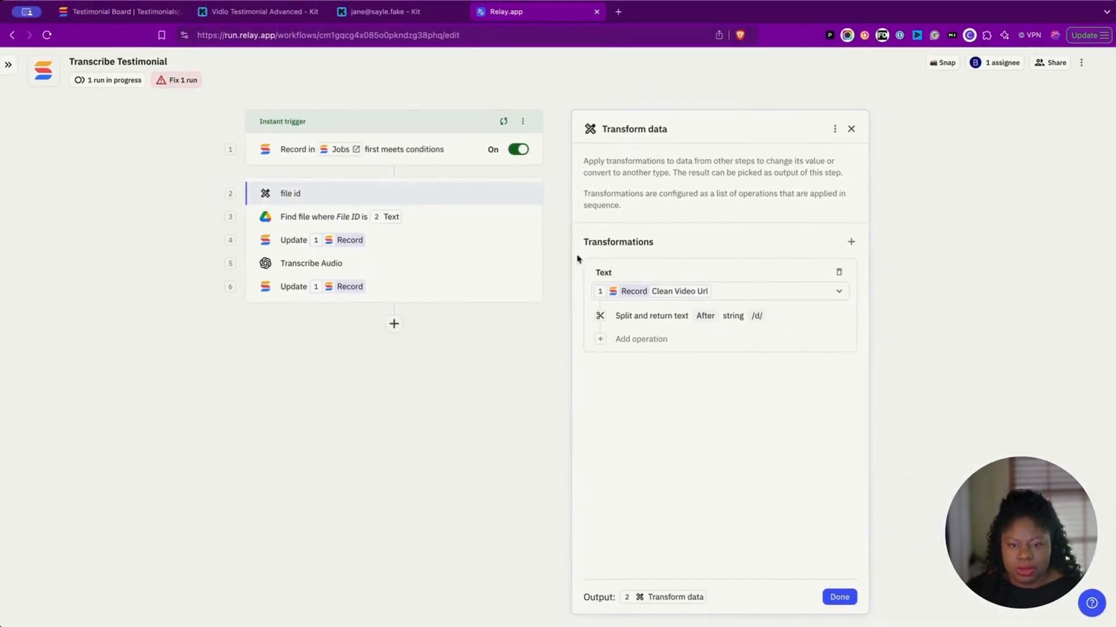
pyautogui.click(431, 224)
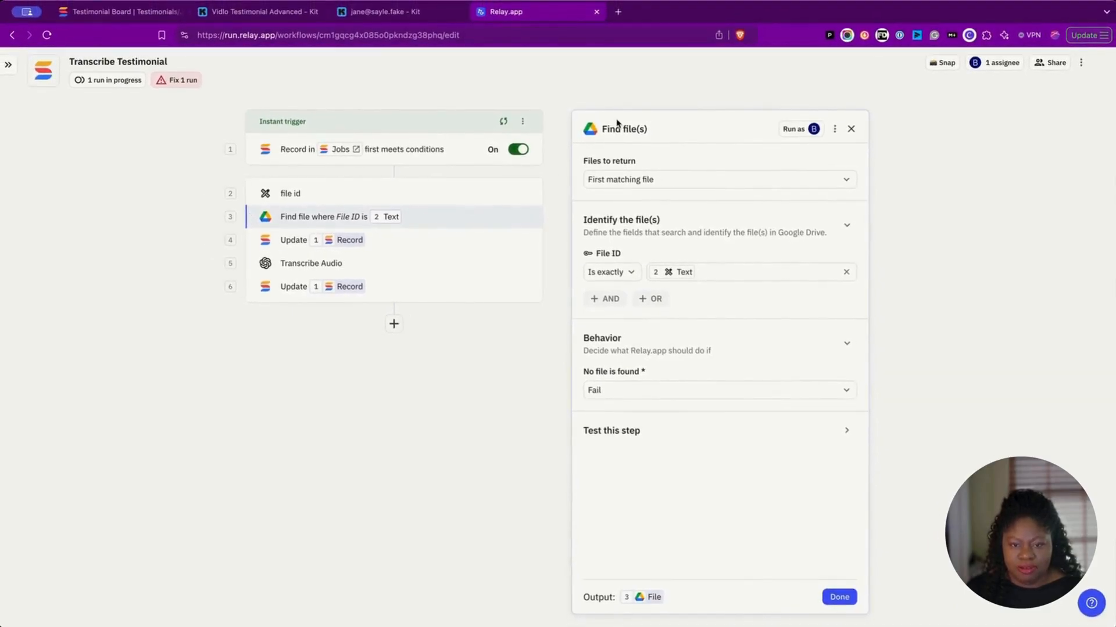
pyautogui.click(479, 247)
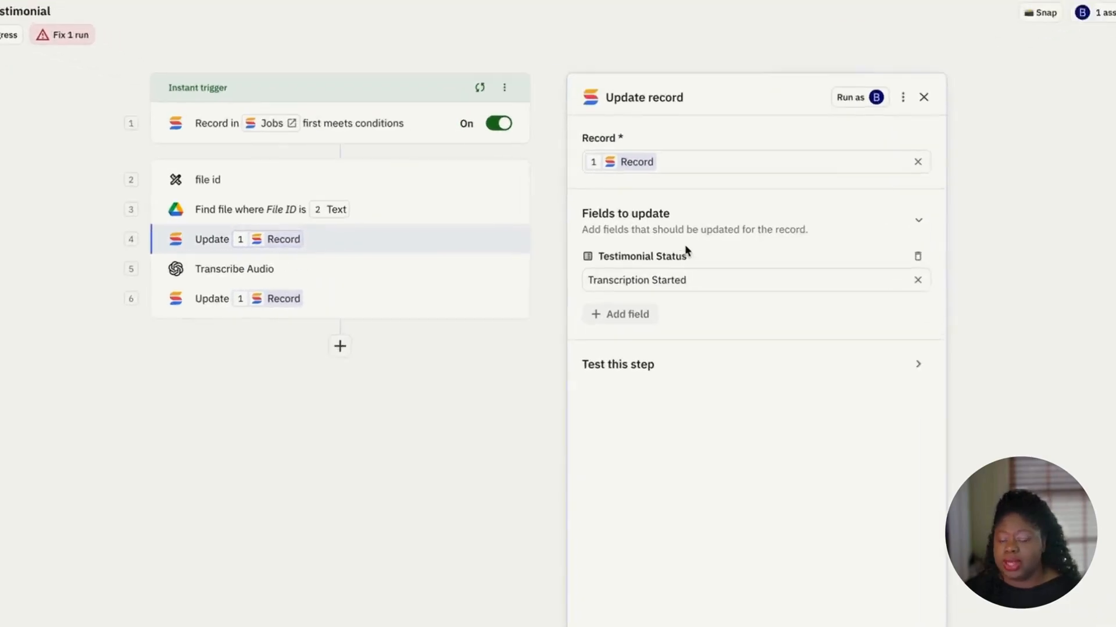
# Step: Set the Transcribe Audio step's audio to the actual file from the Drive search
pyautogui.click(476, 268)
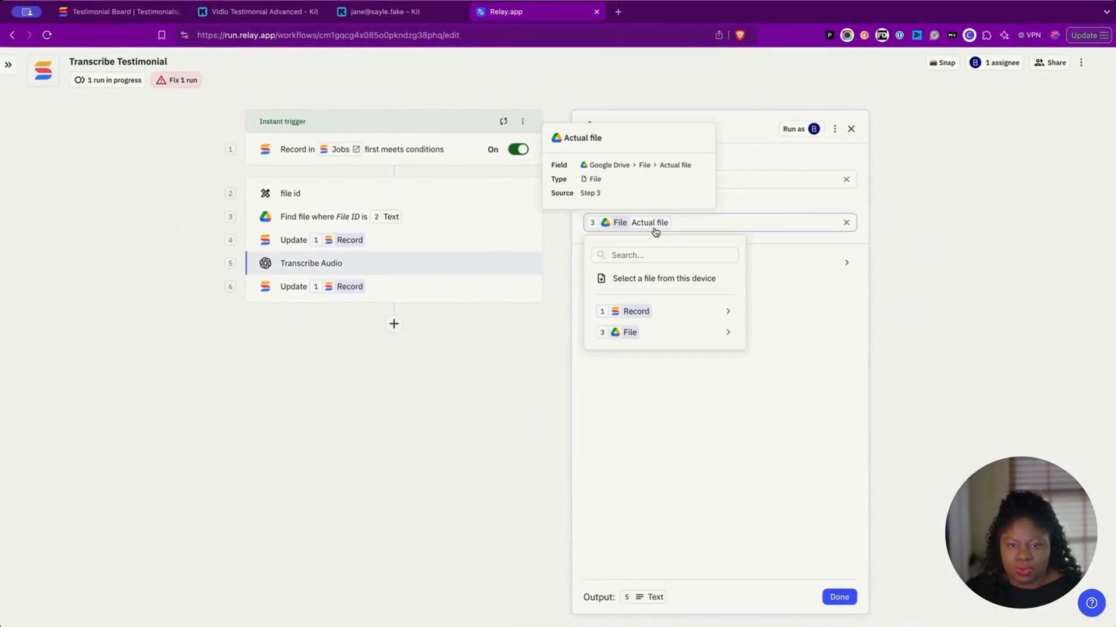
pyautogui.moveTo(662, 333)
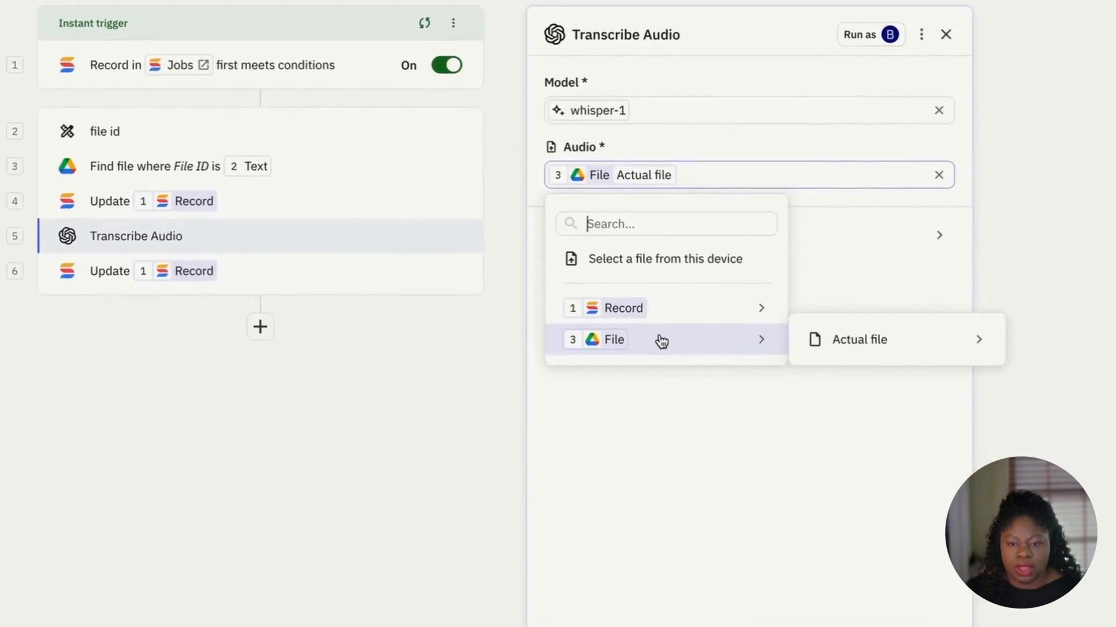
pyautogui.moveTo(921, 346)
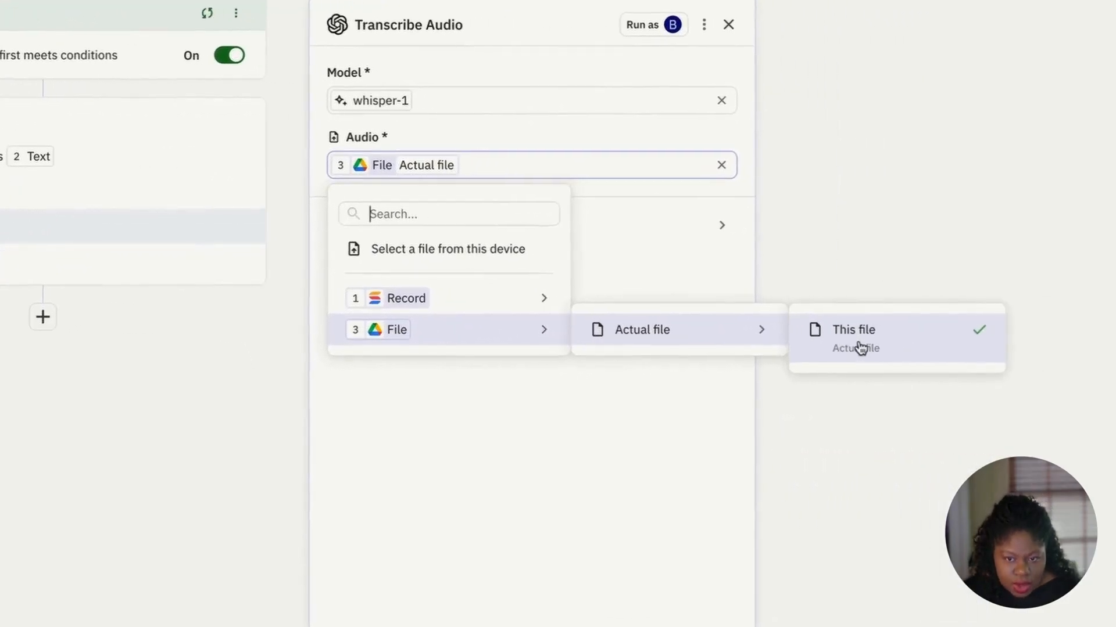
pyautogui.click(850, 348)
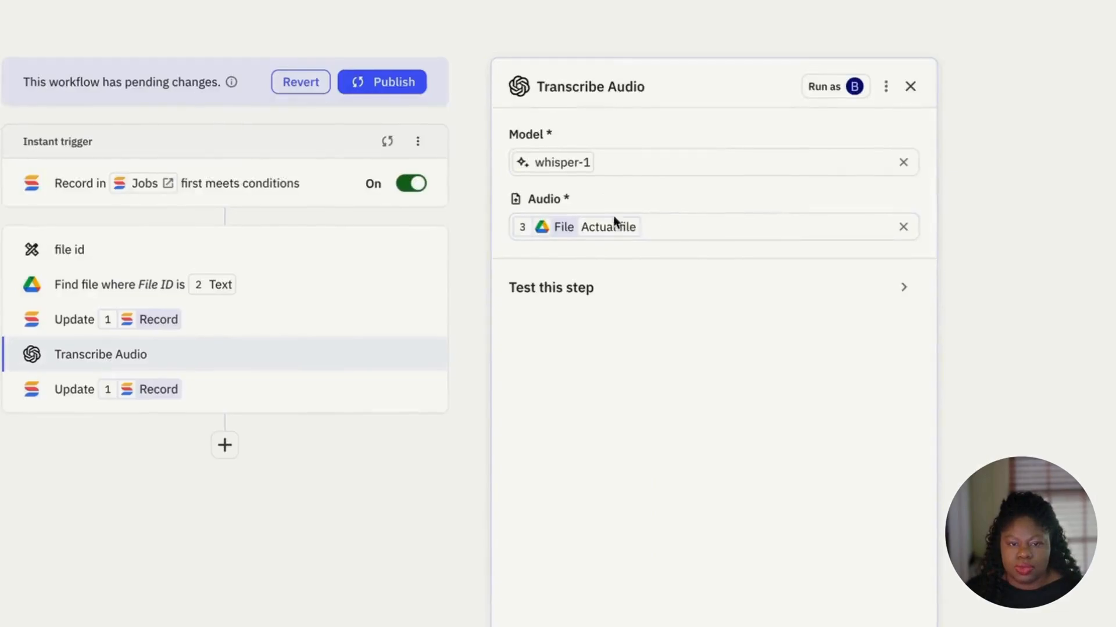
# Step: Publish the Transcribe Testimonial workflow and move the Jul 01, 2024 card to Waiting on Transcript
pyautogui.click(320, 387)
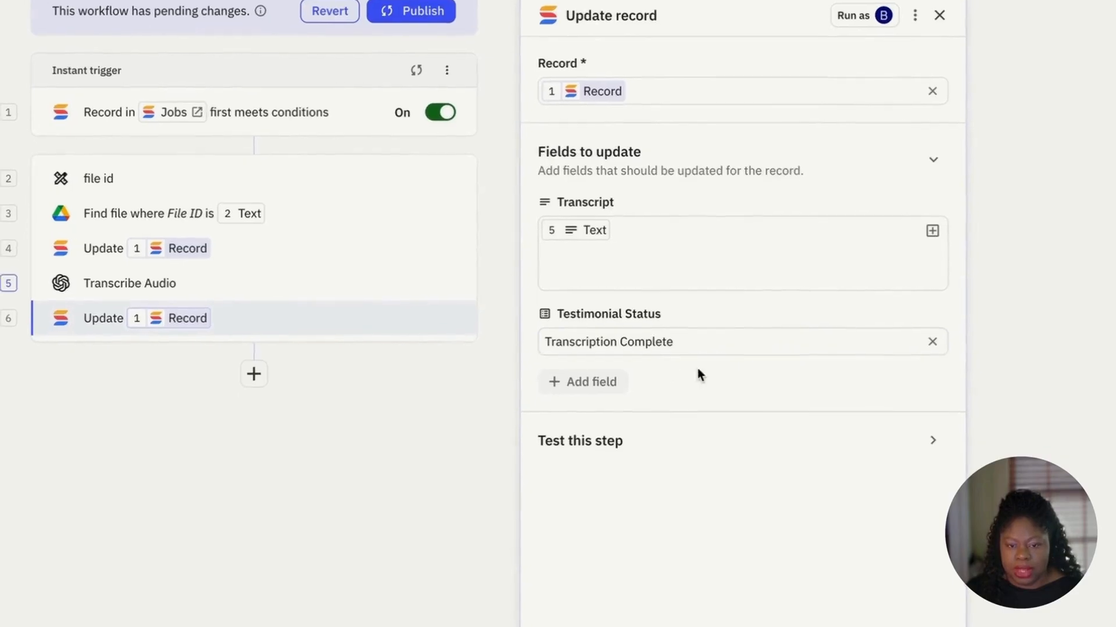
pyautogui.click(866, 622)
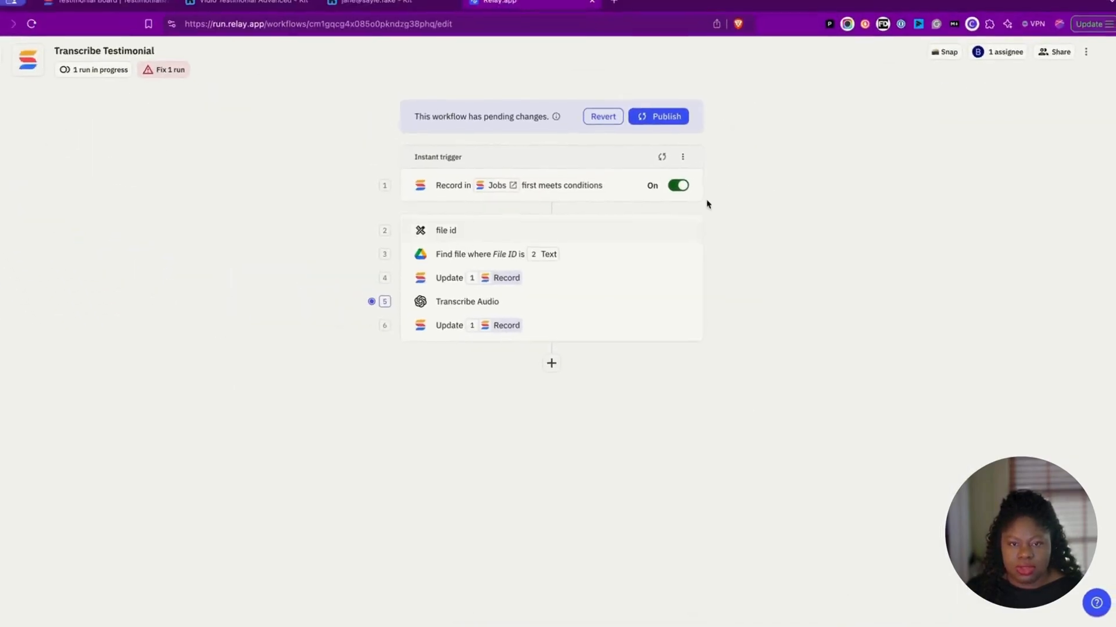
pyautogui.click(661, 126)
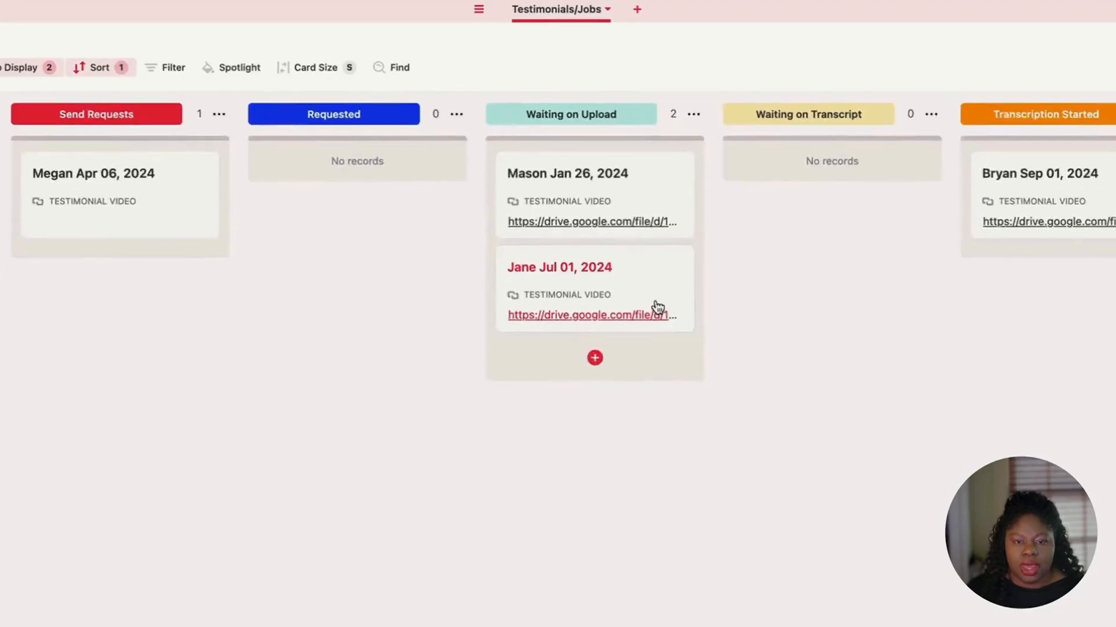
pyautogui.moveTo(657, 308); pyautogui.dragTo(871, 190)
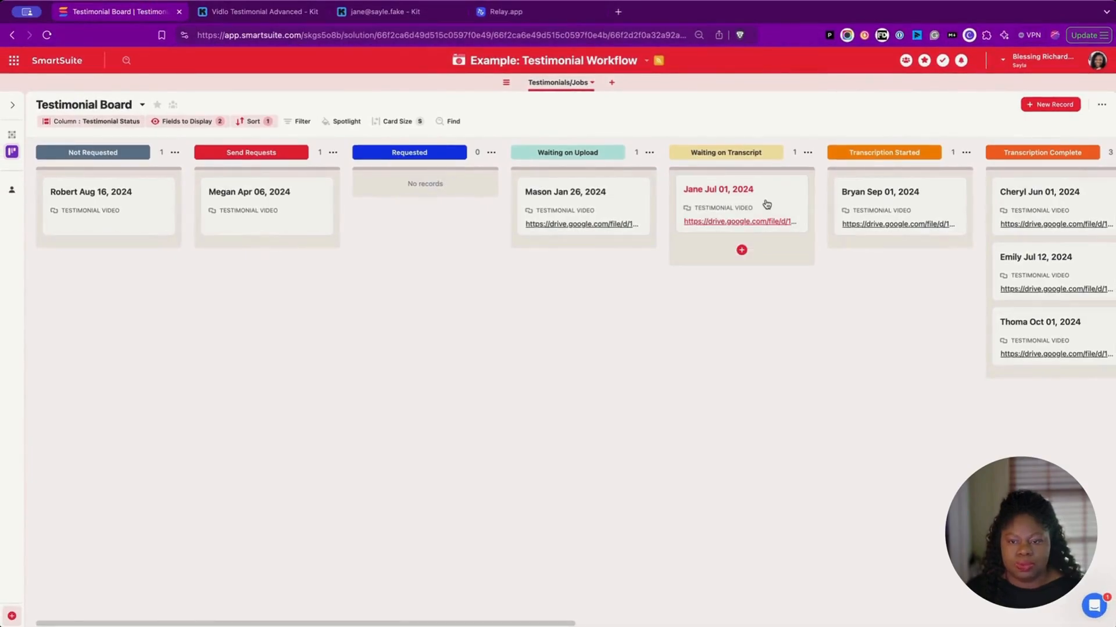
# Step: Open the Jul 01, 2024 card in Transcription Complete and read its generated transcript
pyautogui.hscroll(7, 767, 204)
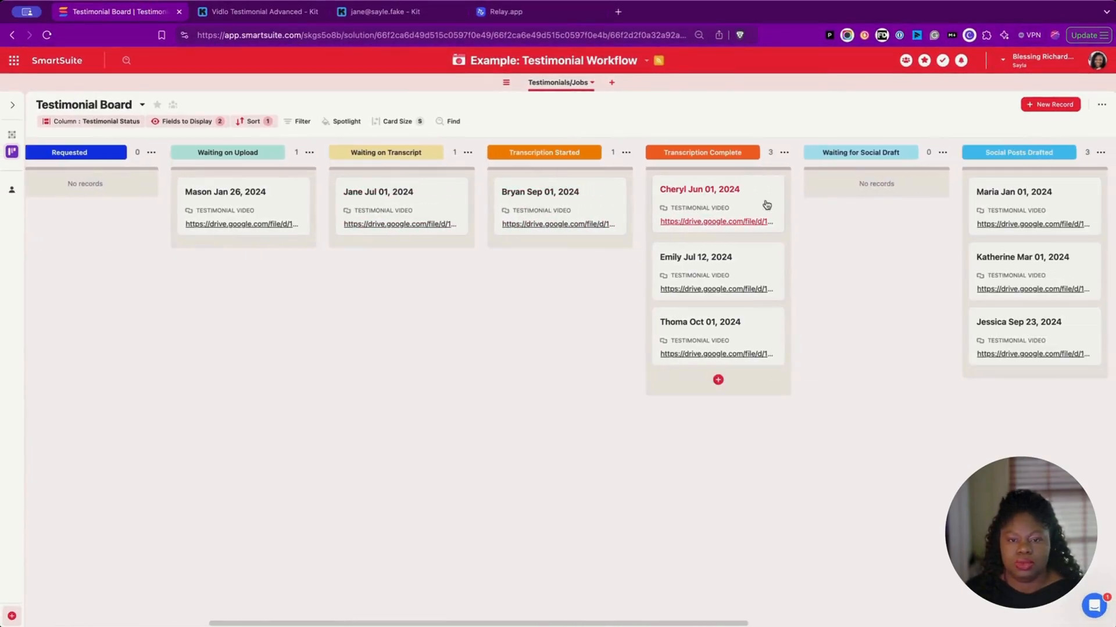
pyautogui.hscroll(1, 766, 205)
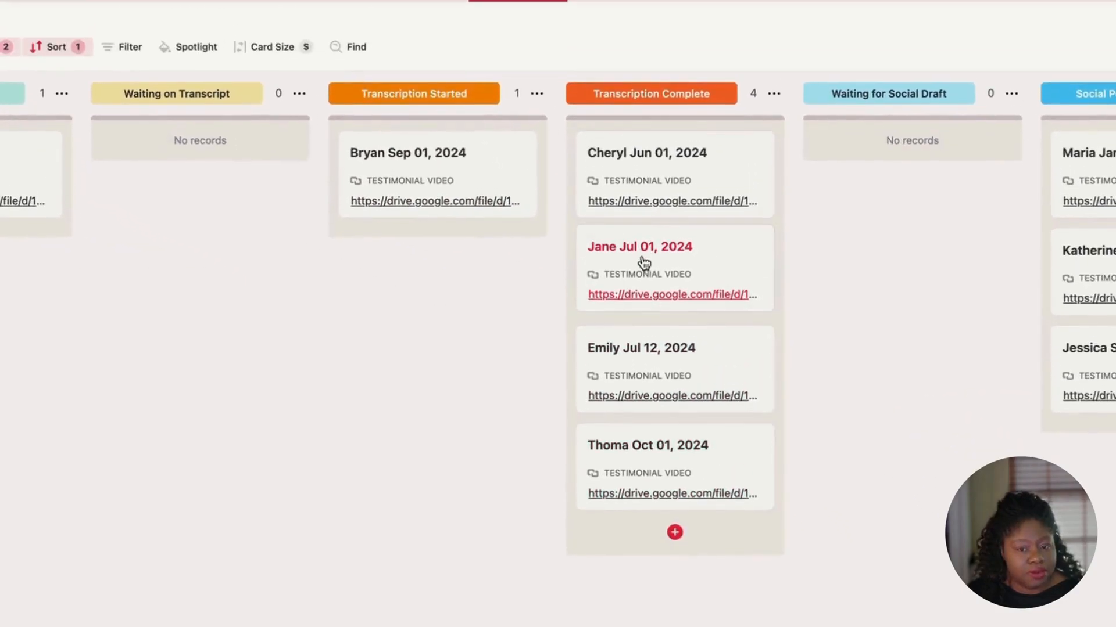
pyautogui.click(693, 268)
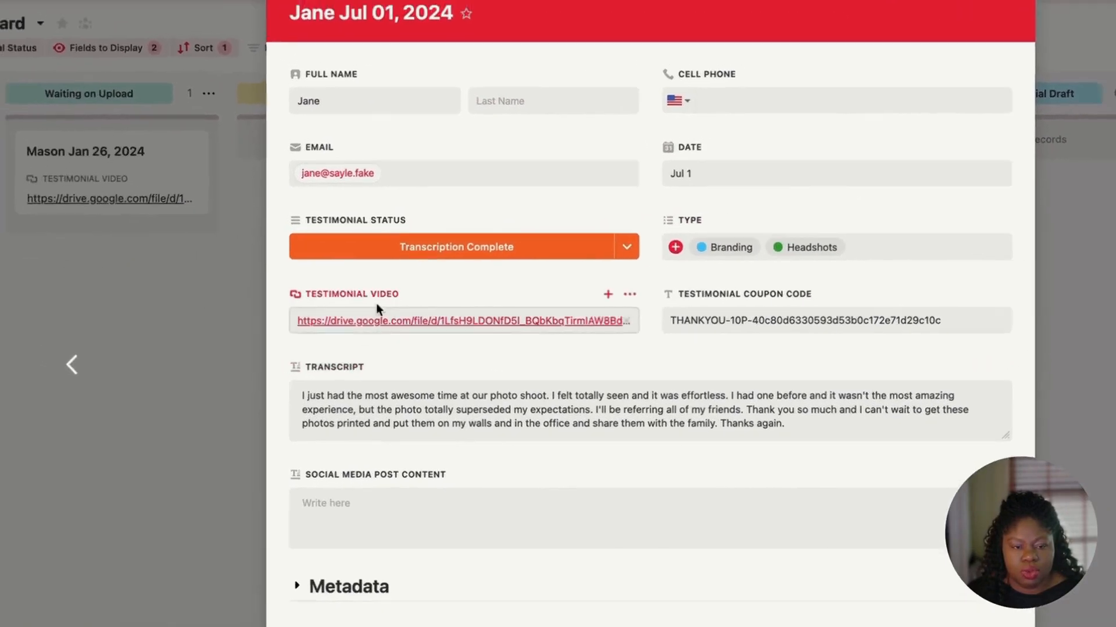
pyautogui.moveTo(301, 396); pyautogui.dragTo(644, 412)
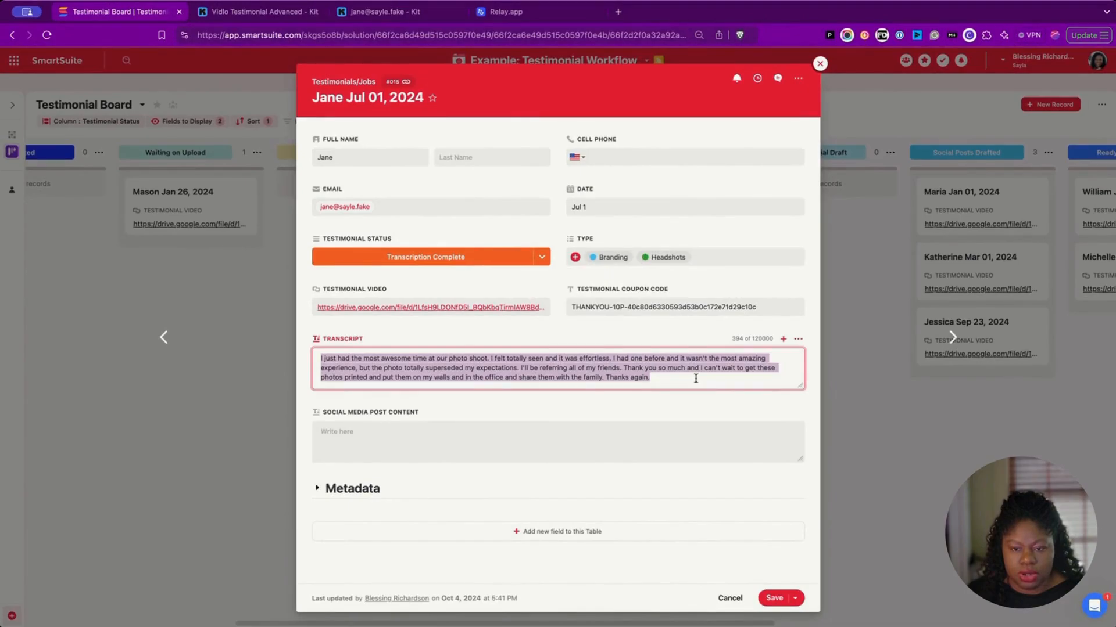
pyautogui.press('super+plus')
pyautogui.press('super+plus')
pyautogui.press('super+plus')
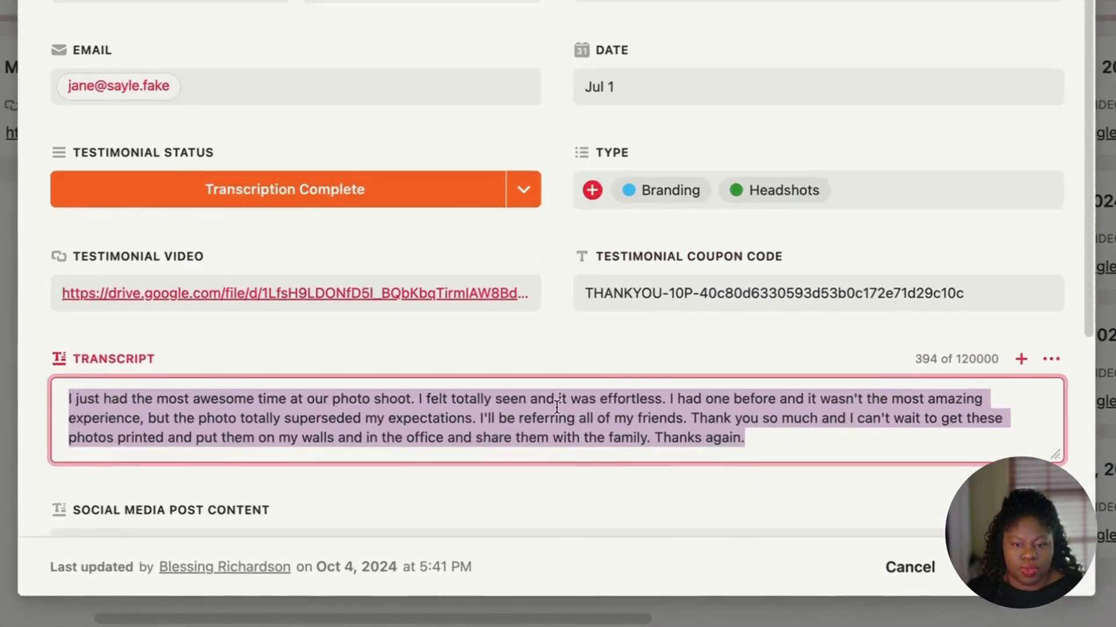
pyautogui.scroll(-2, 557, 407)
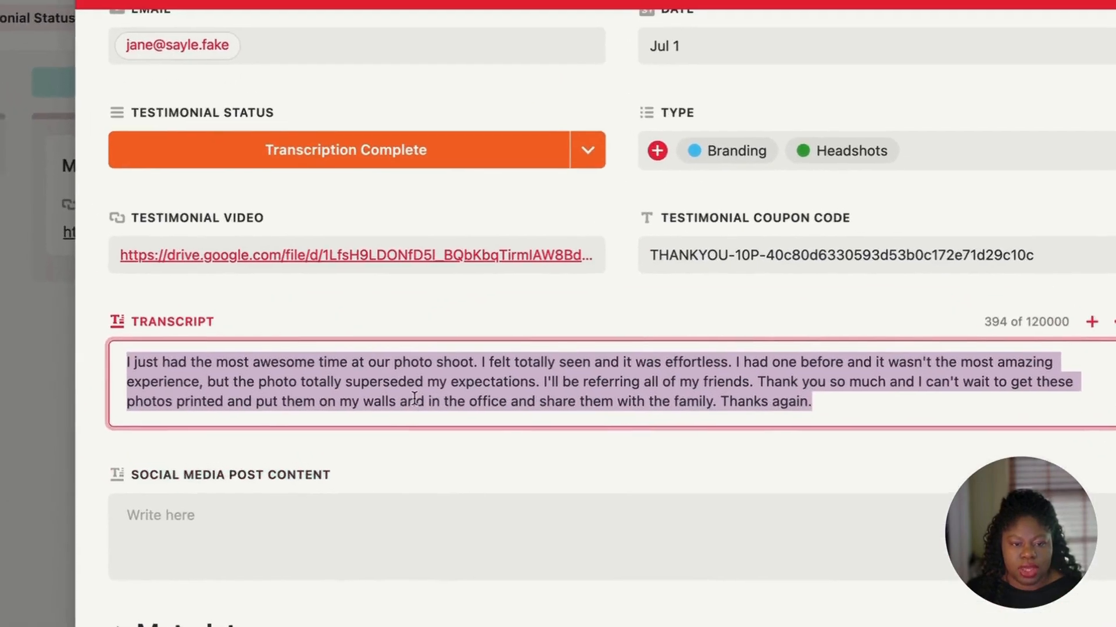
pyautogui.click(354, 437)
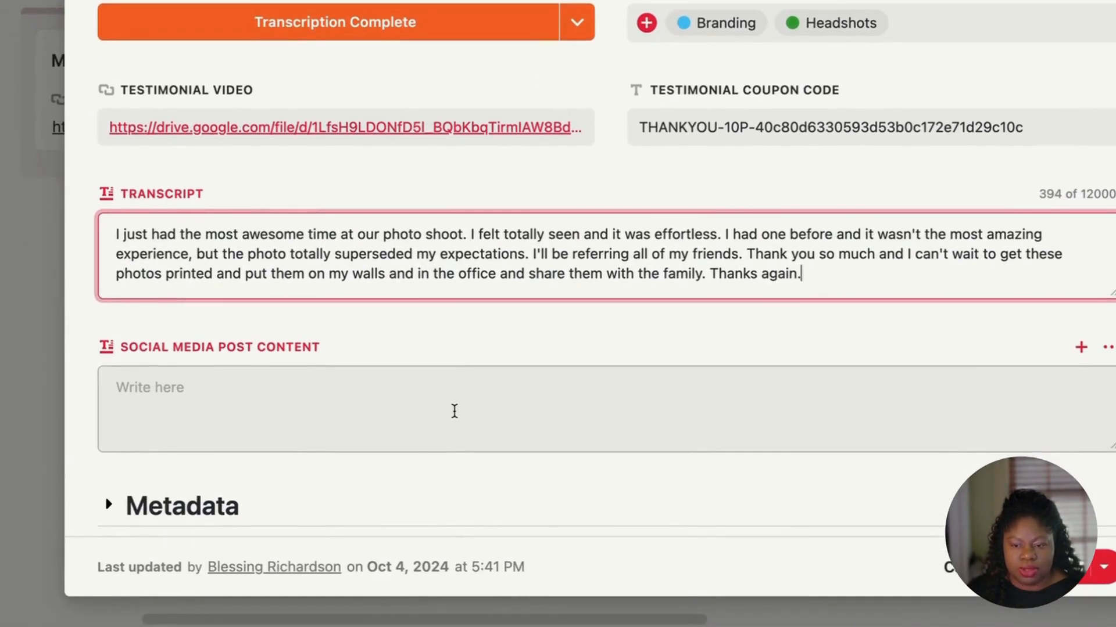
# Step: Check that Social Media Post Content is empty, close the record, and return to Relay.app
pyautogui.click(454, 418)
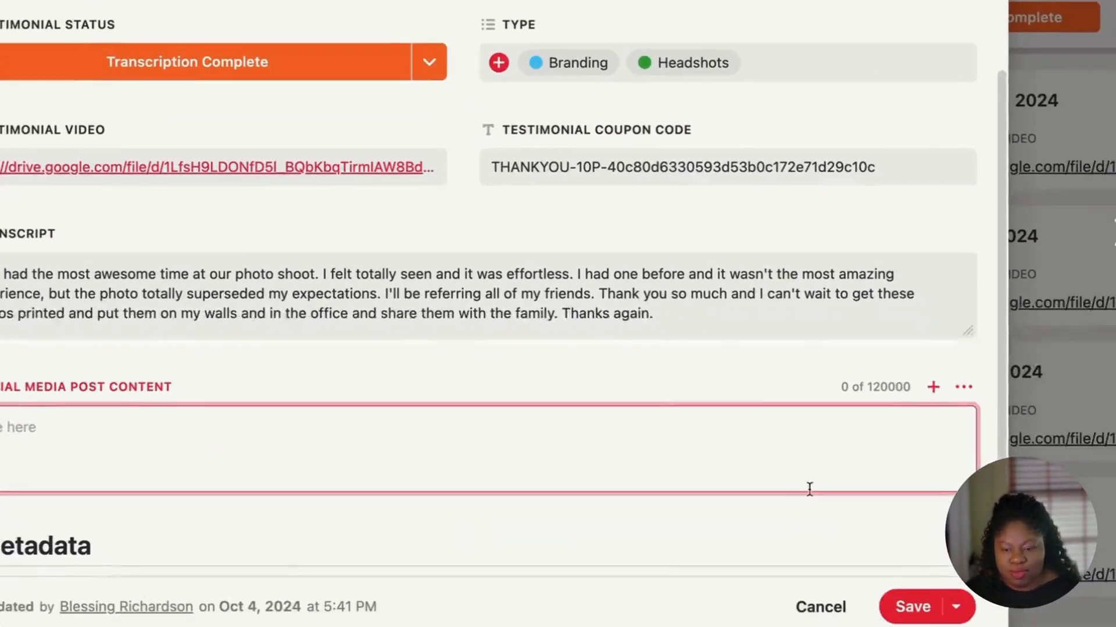
pyautogui.click(1031, 317)
pyautogui.hscroll(5, 976, 305)
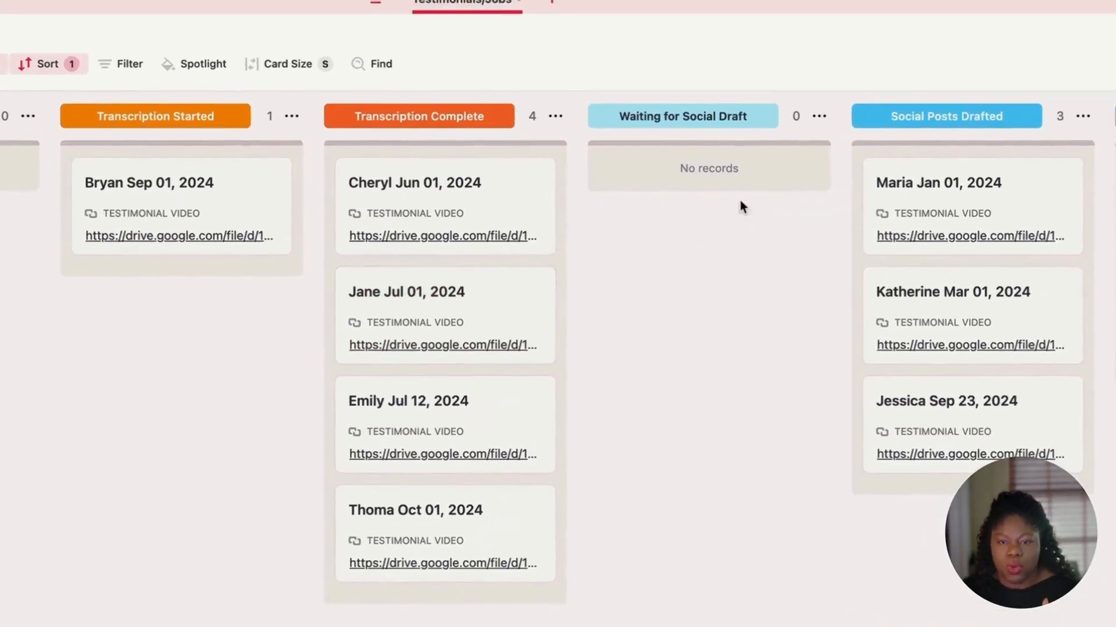
pyautogui.moveTo(737, 171)
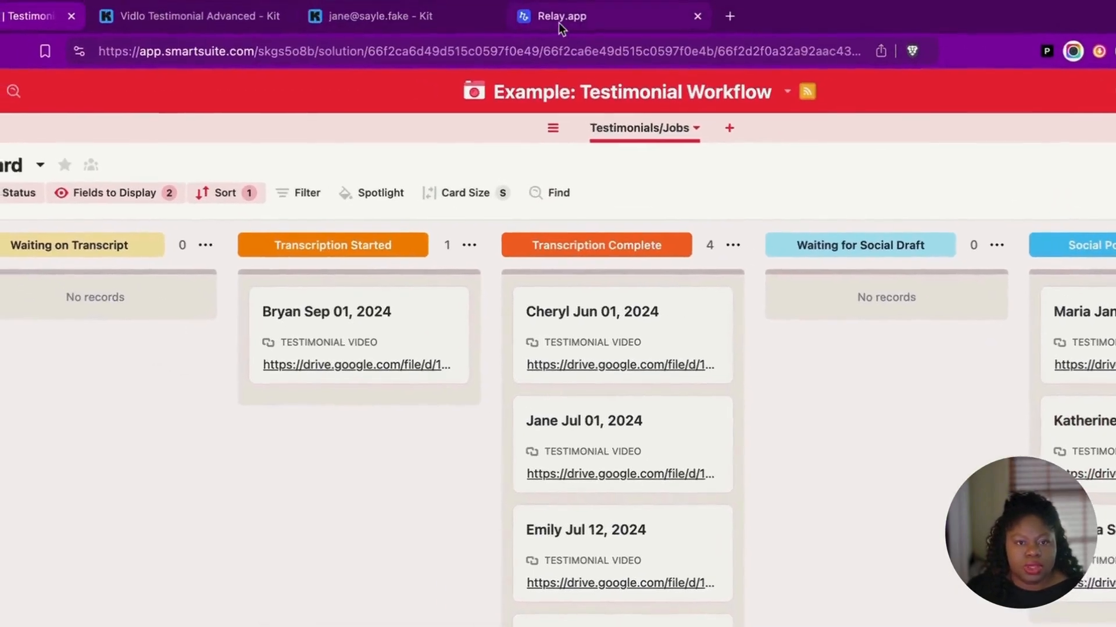
pyautogui.click(560, 29)
# Step: Switch on the Create Social Media Post trigger and review its Waiting for Social Draft conditions
pyautogui.moveTo(3, 180)
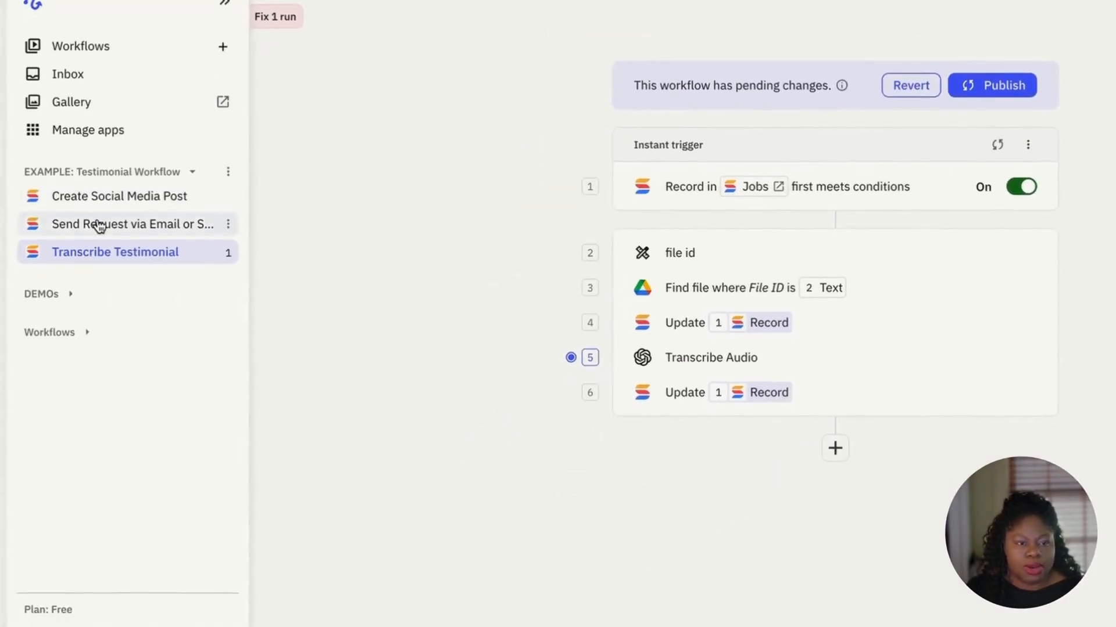
pyautogui.click(80, 205)
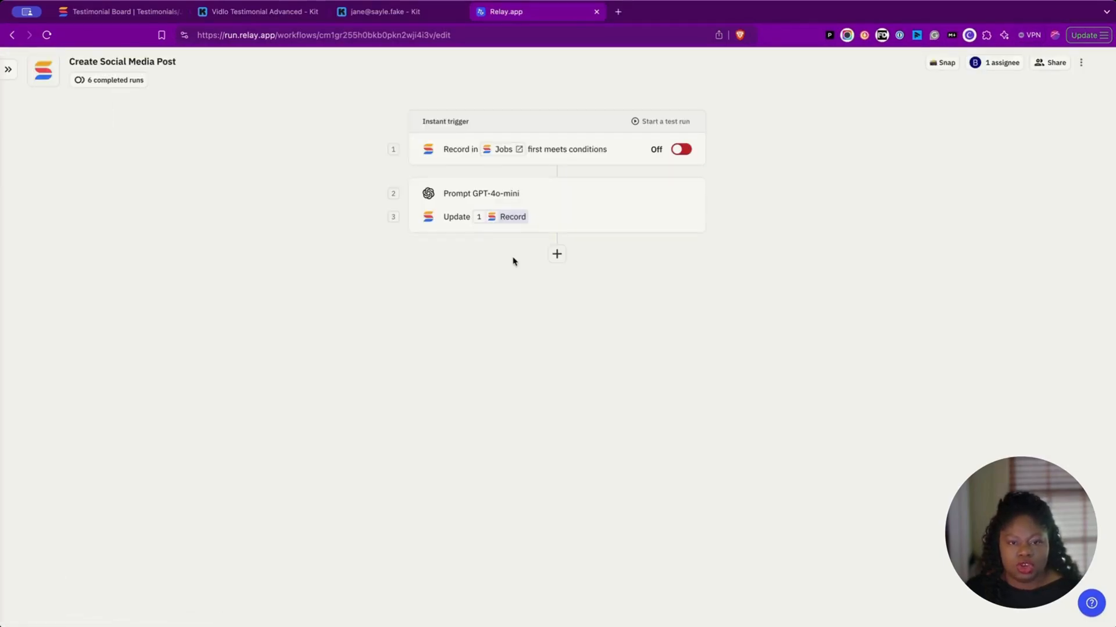
pyautogui.click(681, 149)
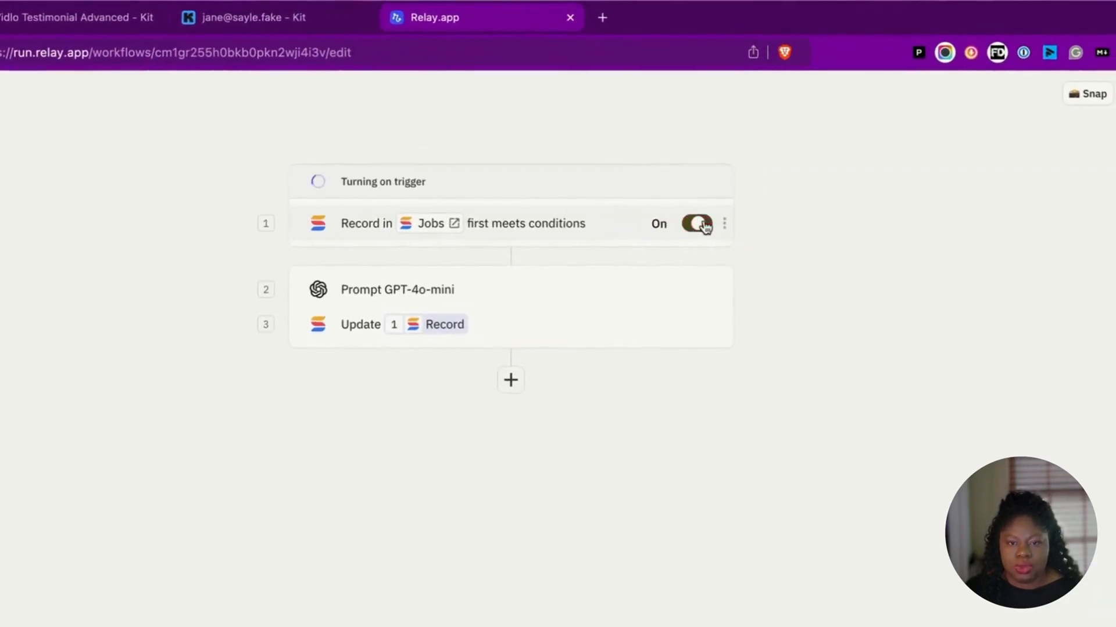
pyautogui.click(591, 231)
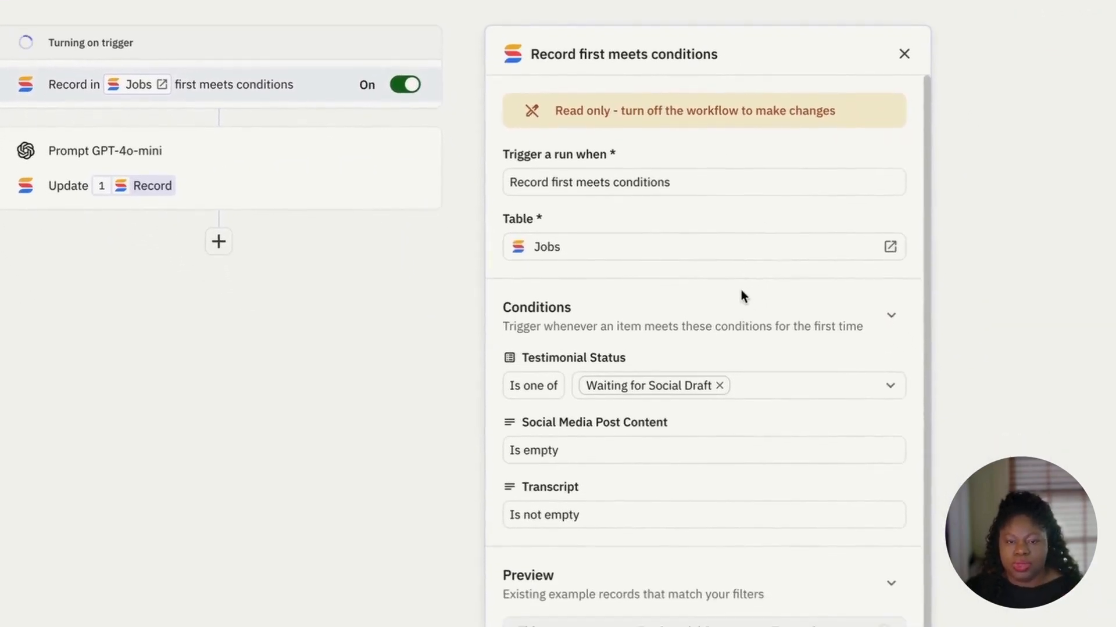
pyautogui.scroll(-1, 741, 292)
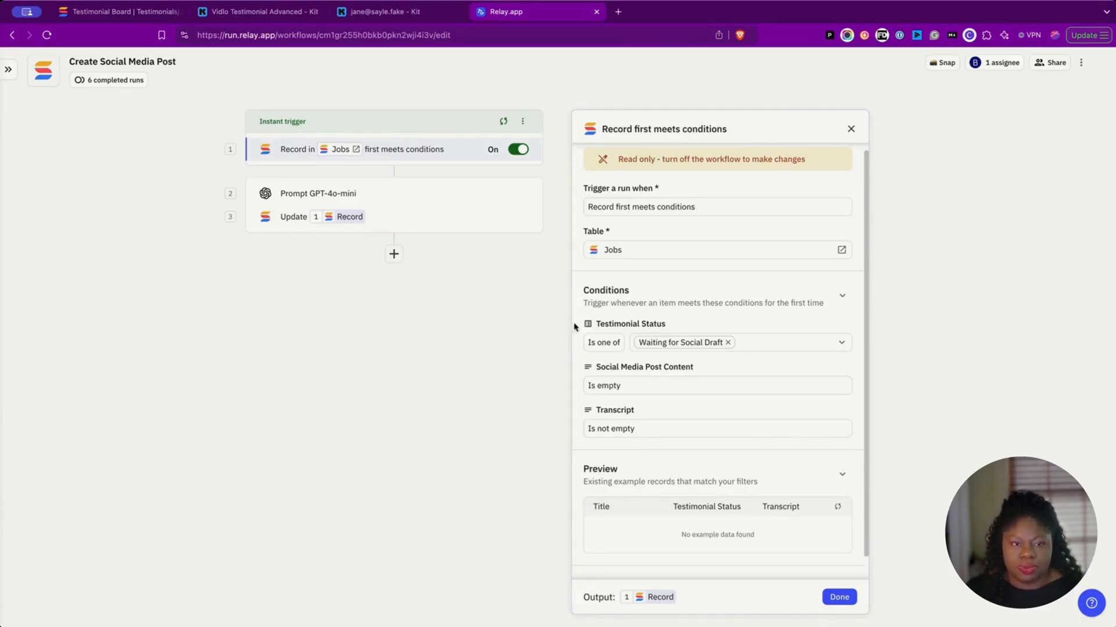
# Step: Open the Prompt GPT-4o-mini step and browse the model list, keeping GPT-4o-mini
pyautogui.click(439, 205)
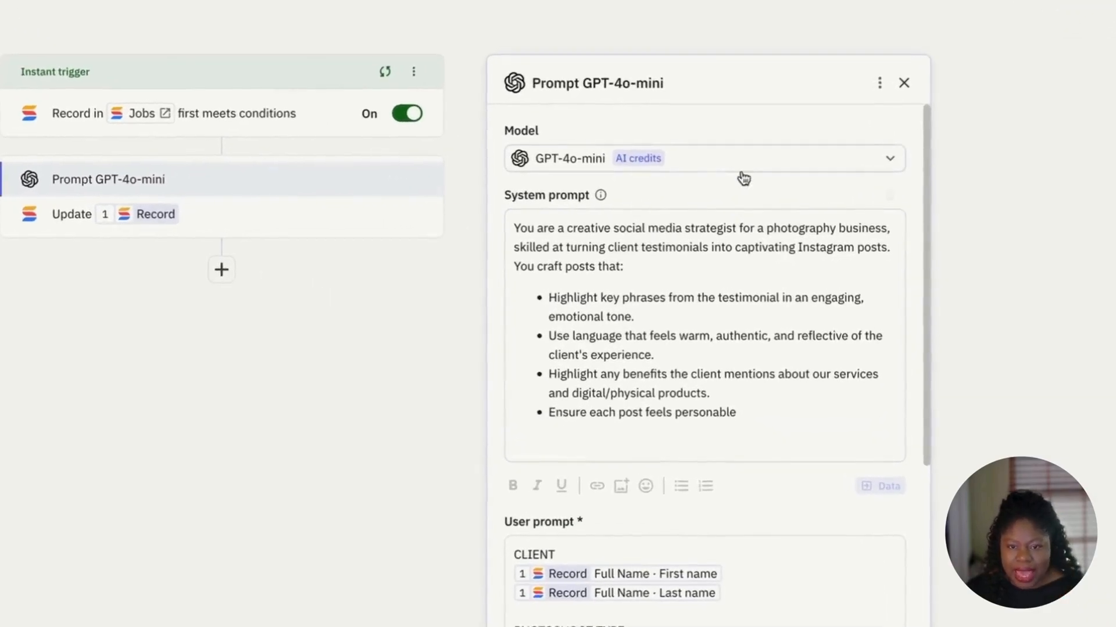
pyautogui.click(691, 185)
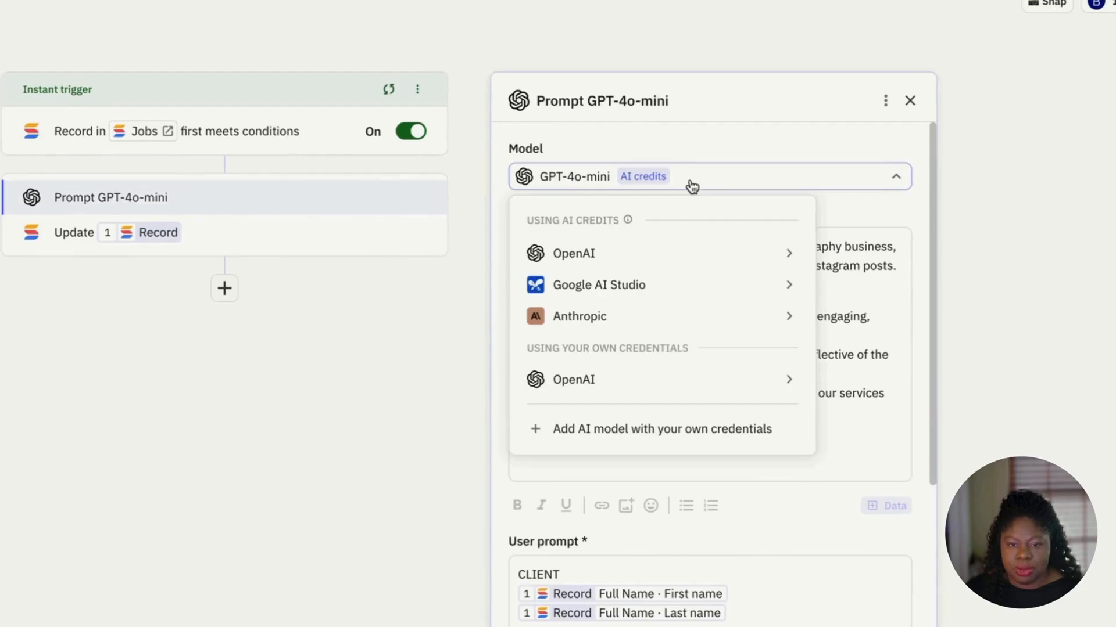
pyautogui.moveTo(670, 261)
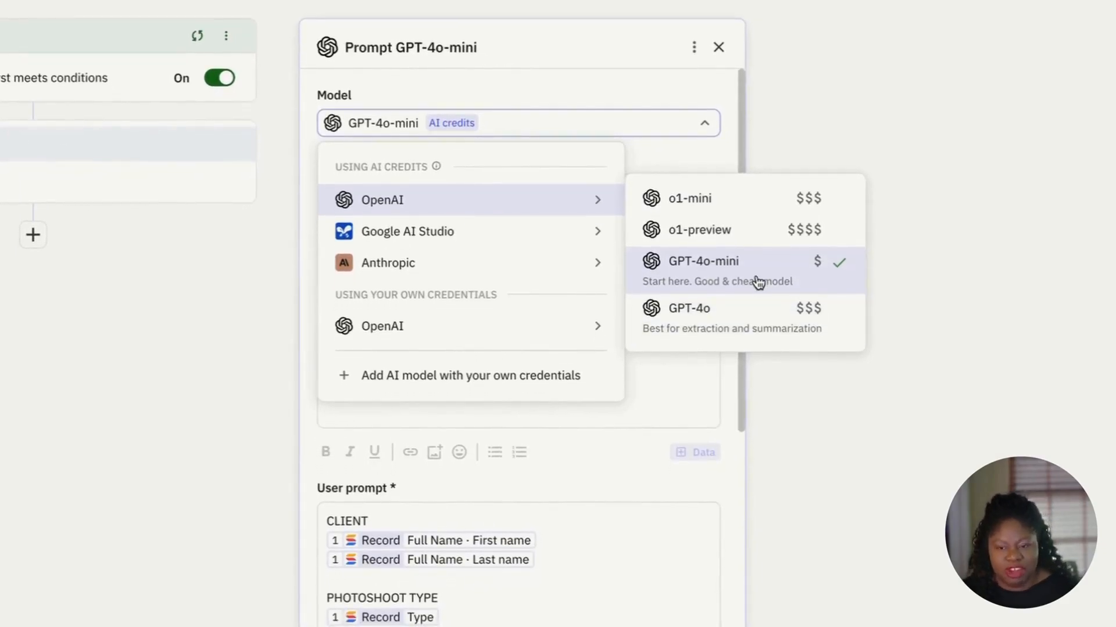
pyautogui.click(618, 98)
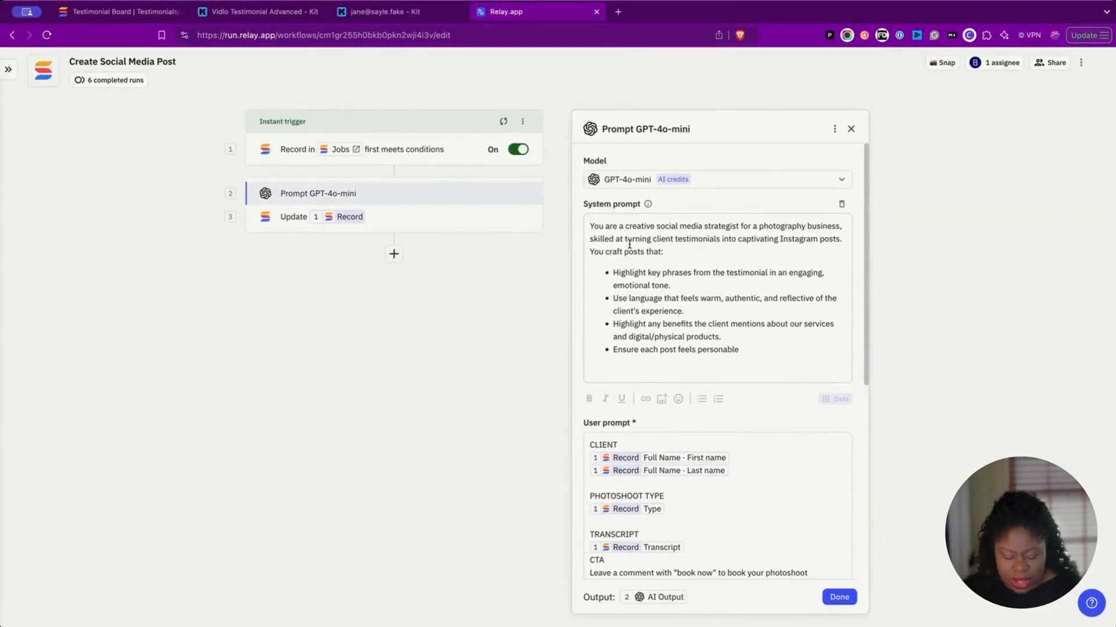
# Step: Read the system prompt's first bullet, then select the info tooltip's paragraph on prompt priority
pyautogui.press('super+equal')
pyautogui.press('super+equal')
pyautogui.press('super+equal')
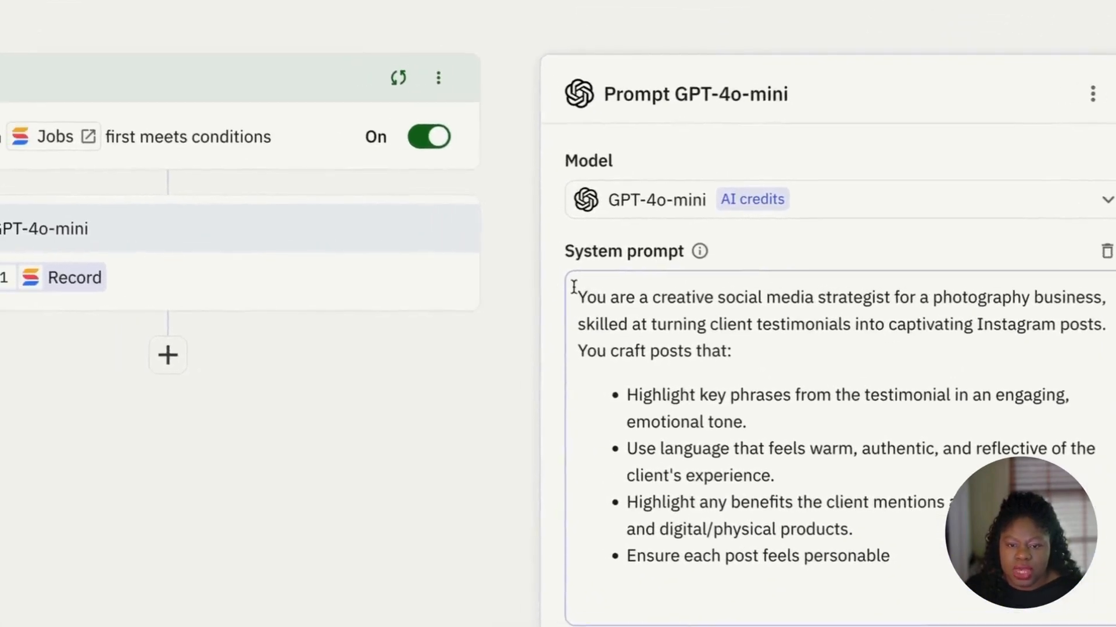
pyautogui.moveTo(600, 298); pyautogui.dragTo(982, 611)
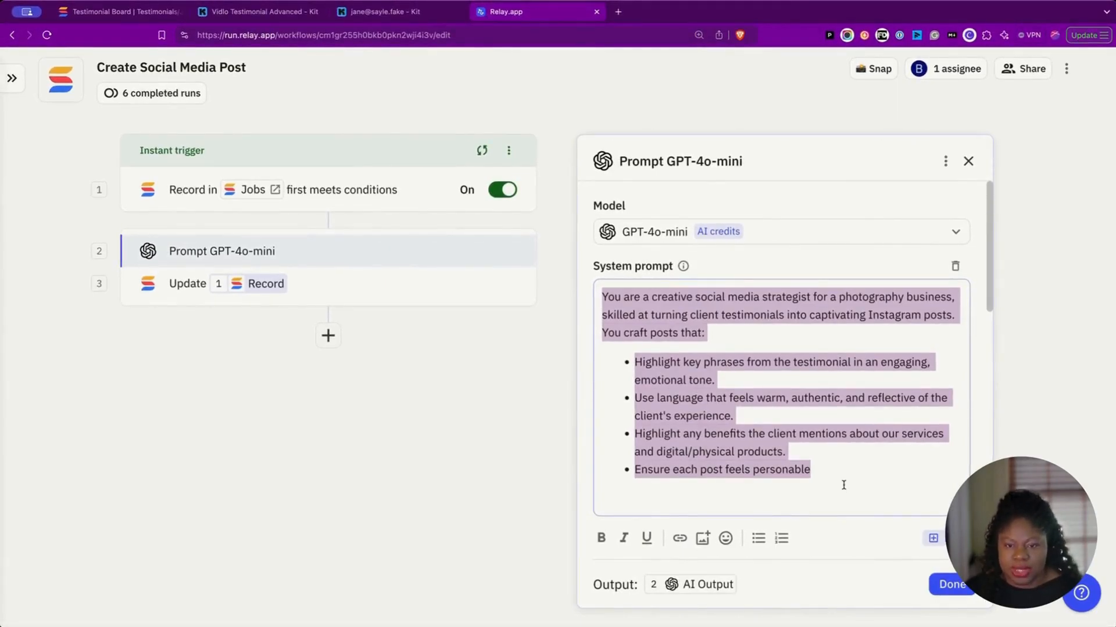
pyautogui.click(847, 484)
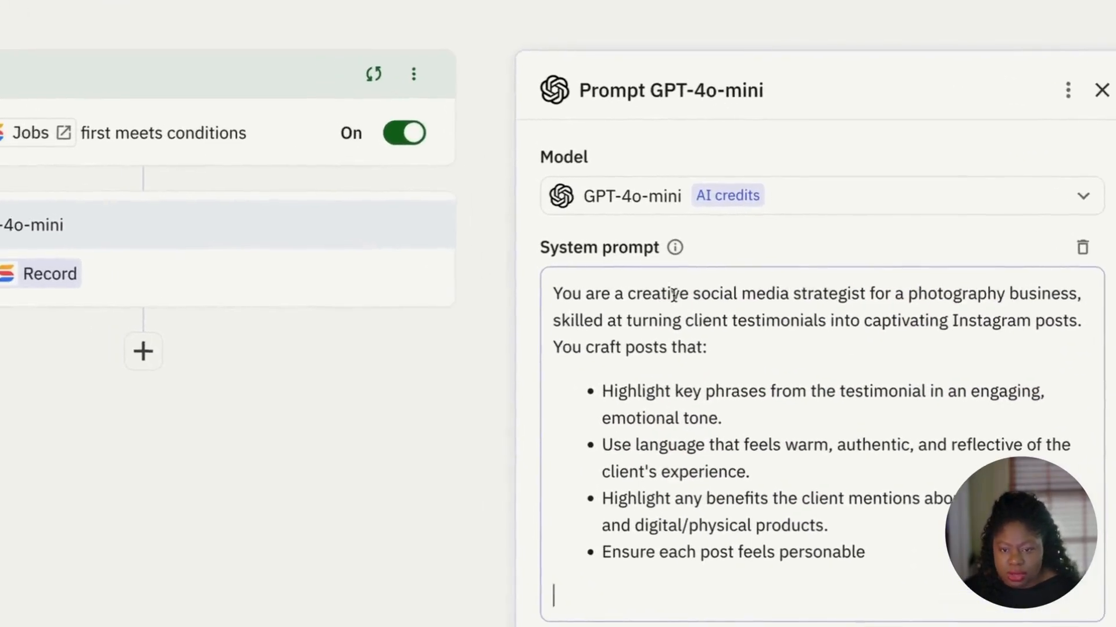
pyautogui.moveTo(680, 297); pyautogui.dragTo(697, 335)
pyautogui.click(699, 346)
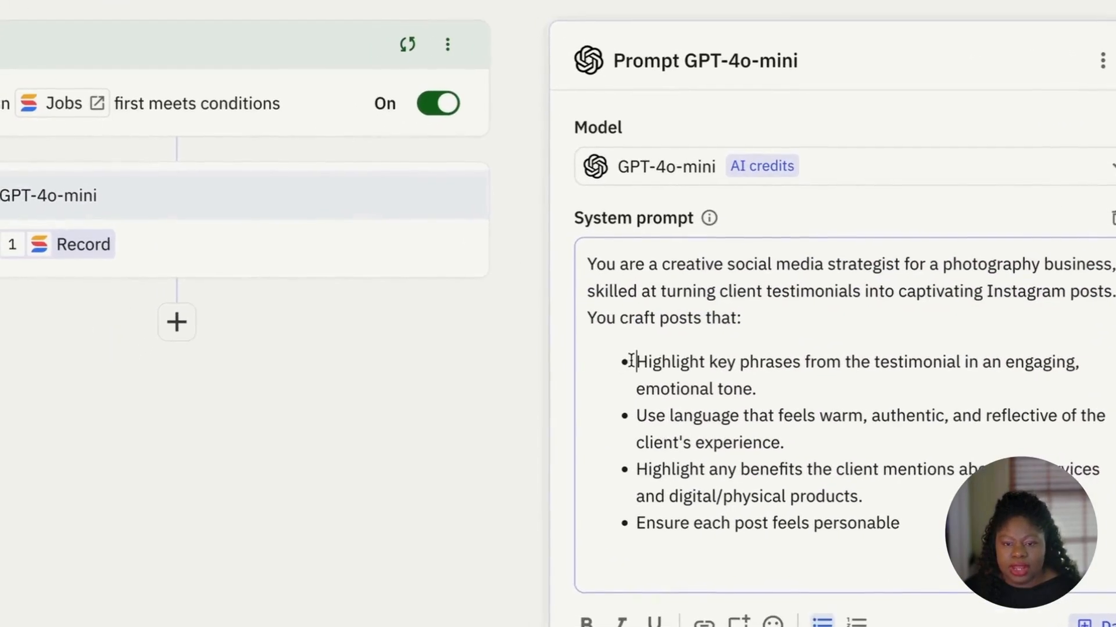
pyautogui.moveTo(606, 381); pyautogui.dragTo(855, 527)
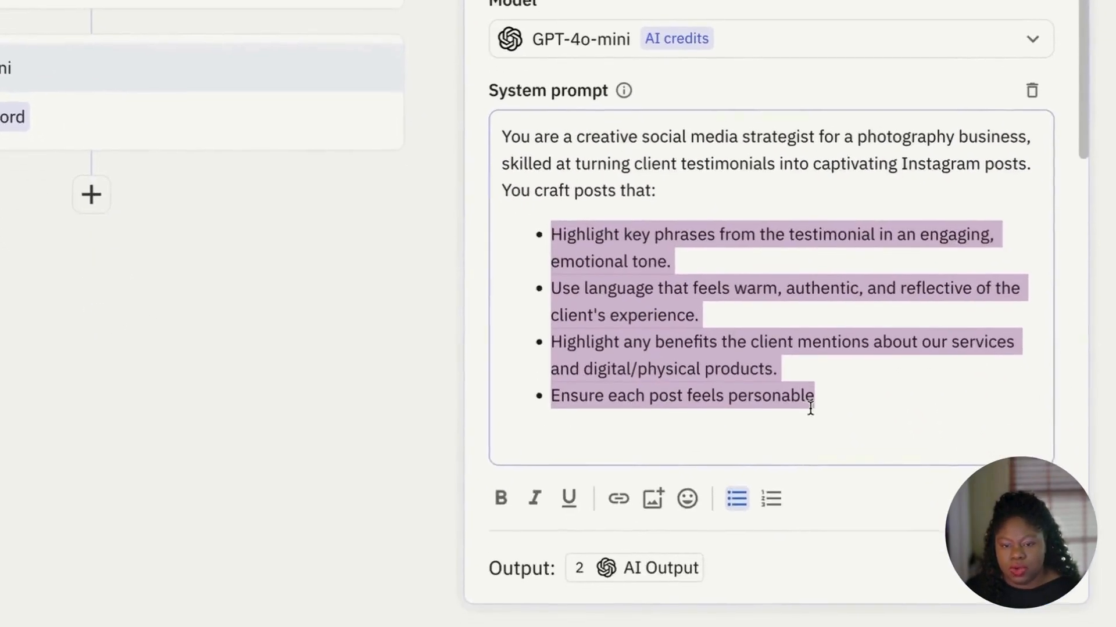
pyautogui.click(810, 408)
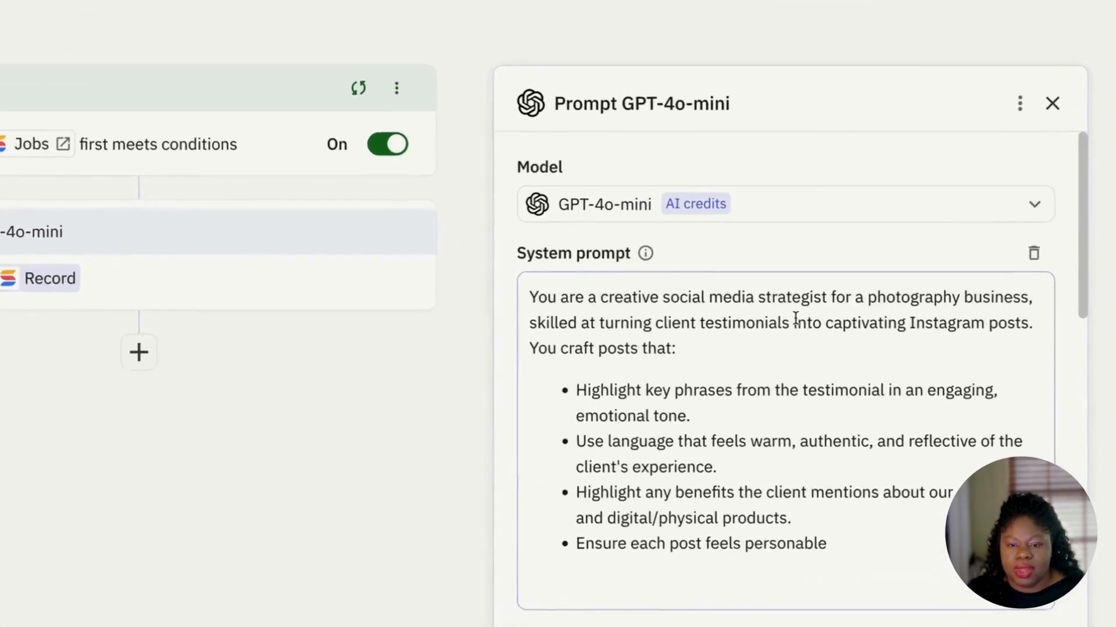
pyautogui.moveTo(674, 257)
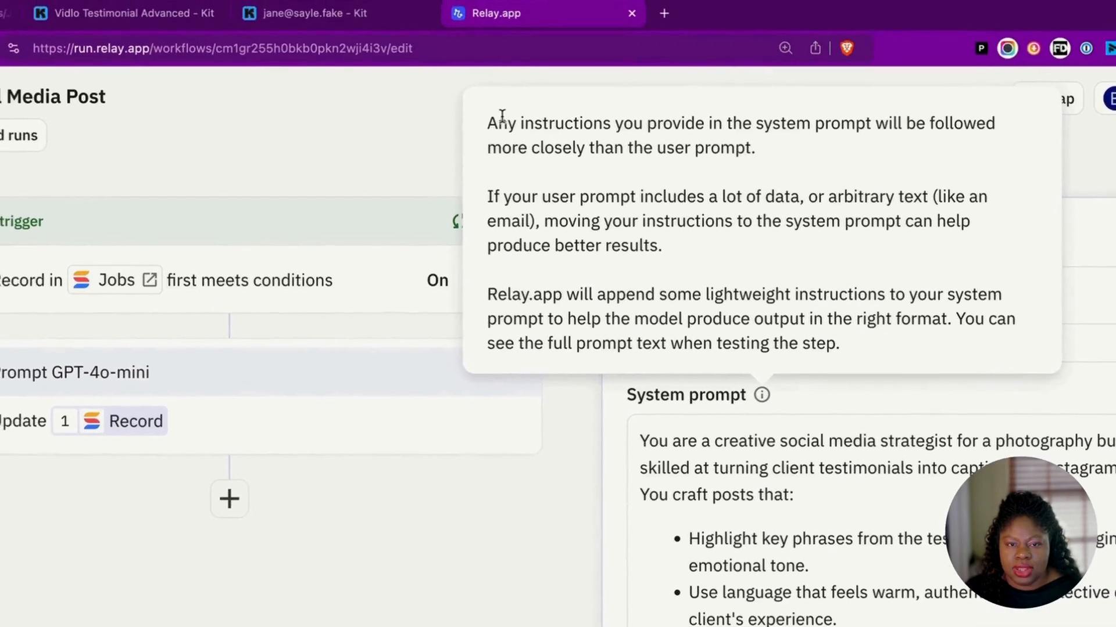
pyautogui.moveTo(447, 80); pyautogui.dragTo(718, 115)
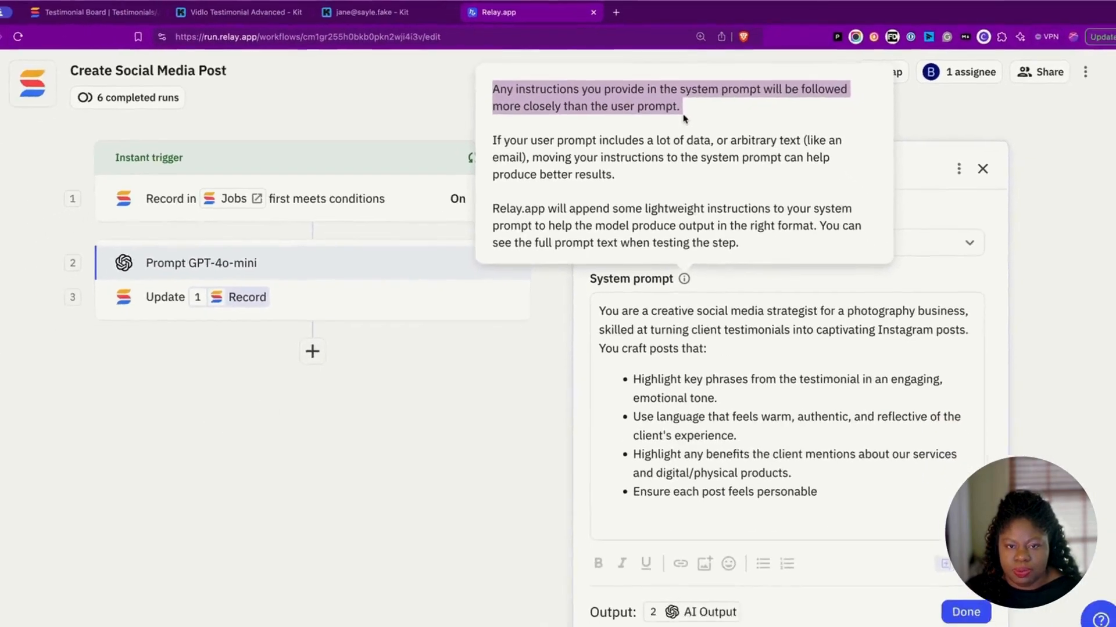
# Step: Label the client name chips 'First Name:' and 'Last Name:', each on its own line
pyautogui.scroll(-5, 793, 416)
pyautogui.scroll(-4, 793, 416)
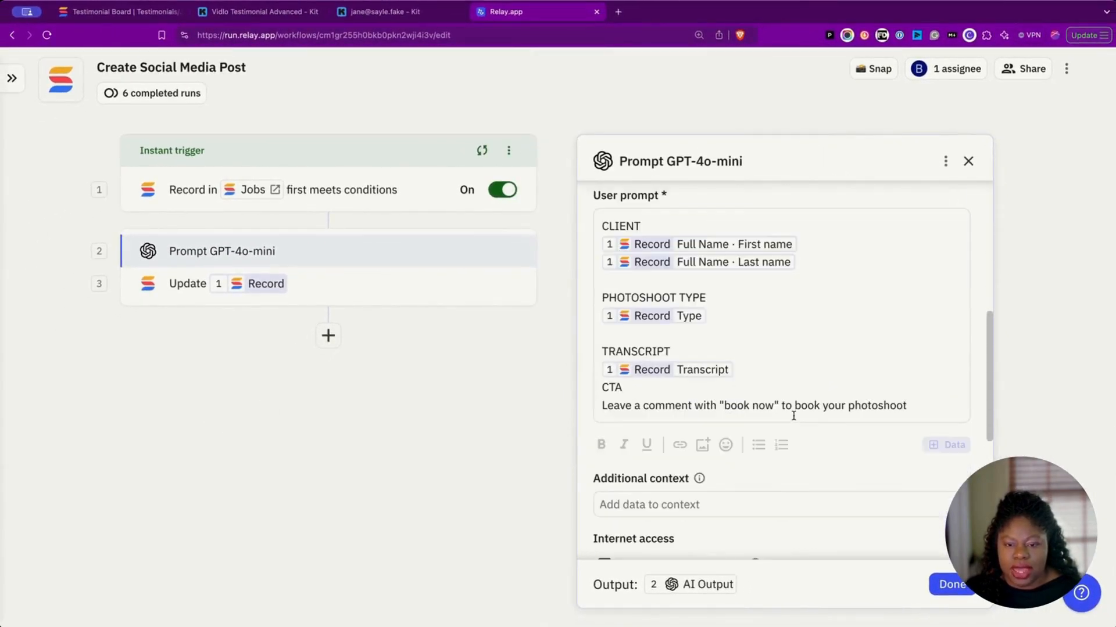
pyautogui.scroll(1, 793, 415)
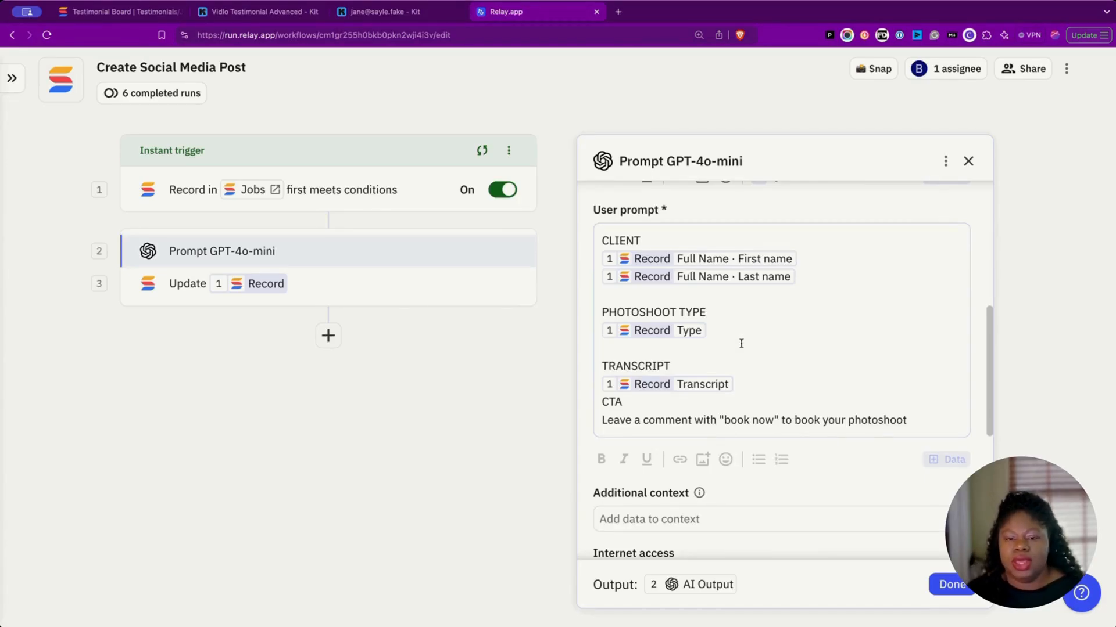
pyautogui.click(657, 243)
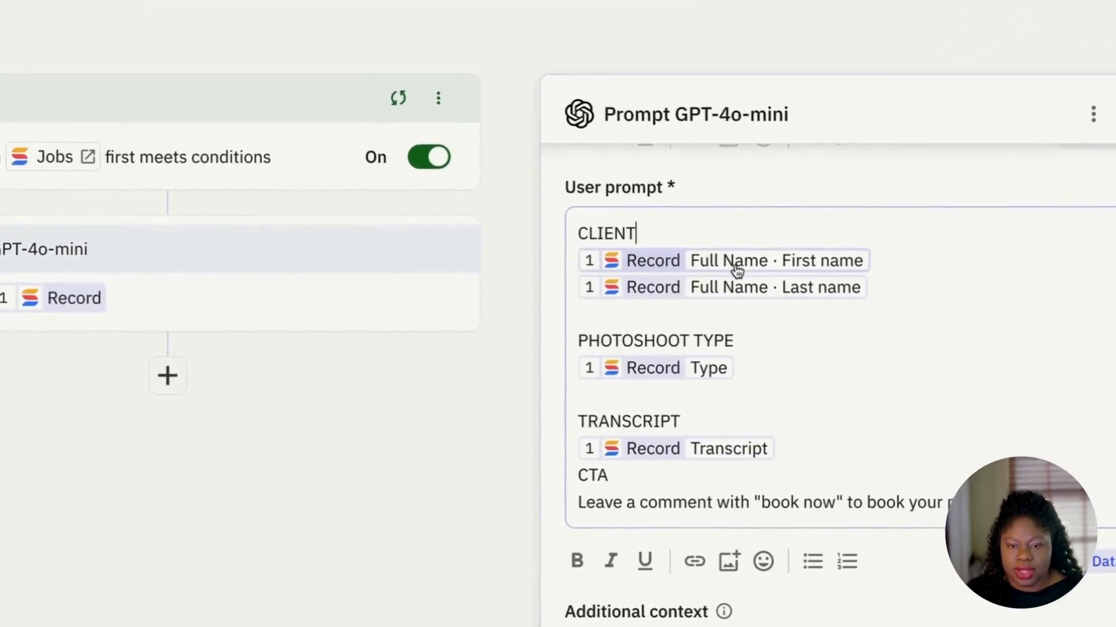
pyautogui.moveTo(709, 265)
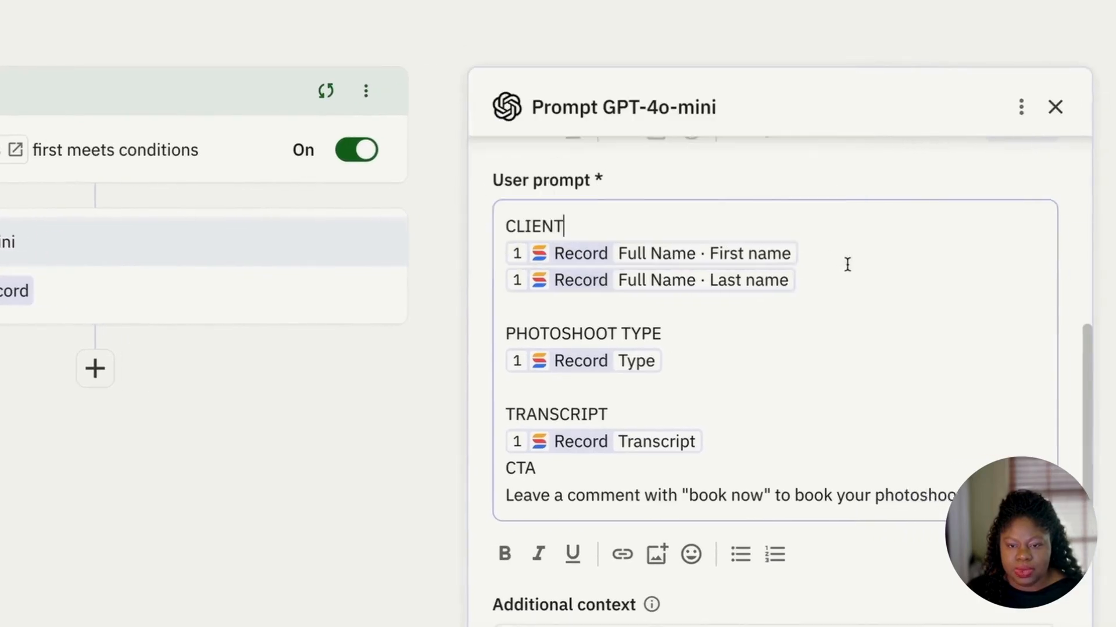
pyautogui.click(917, 270)
pyautogui.press('Home')
pyautogui.write('First N')
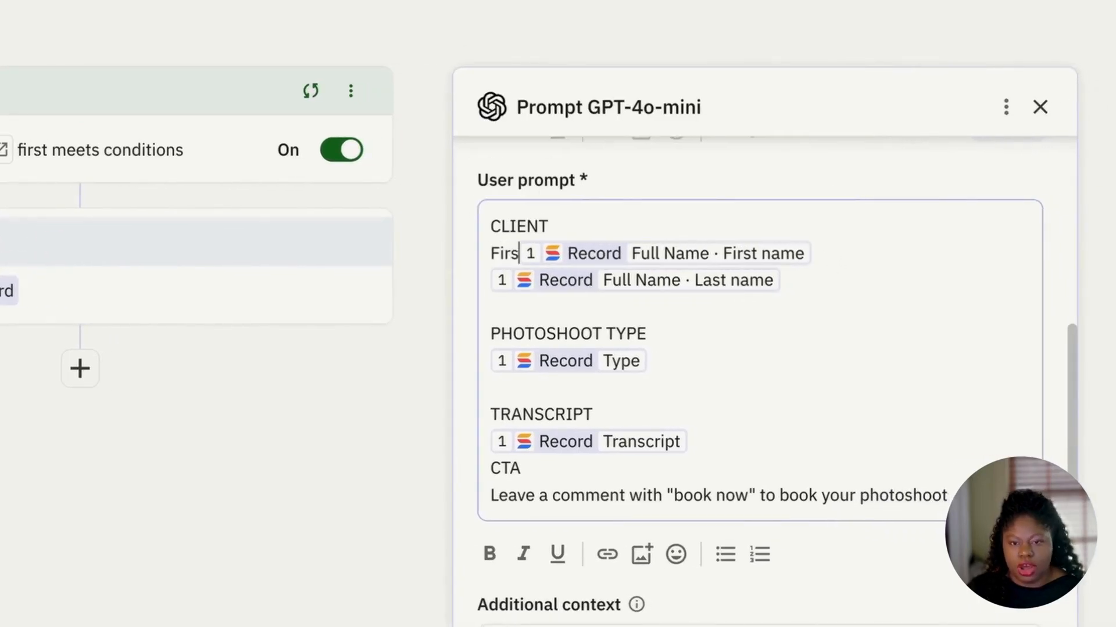
pyautogui.write('ame:')
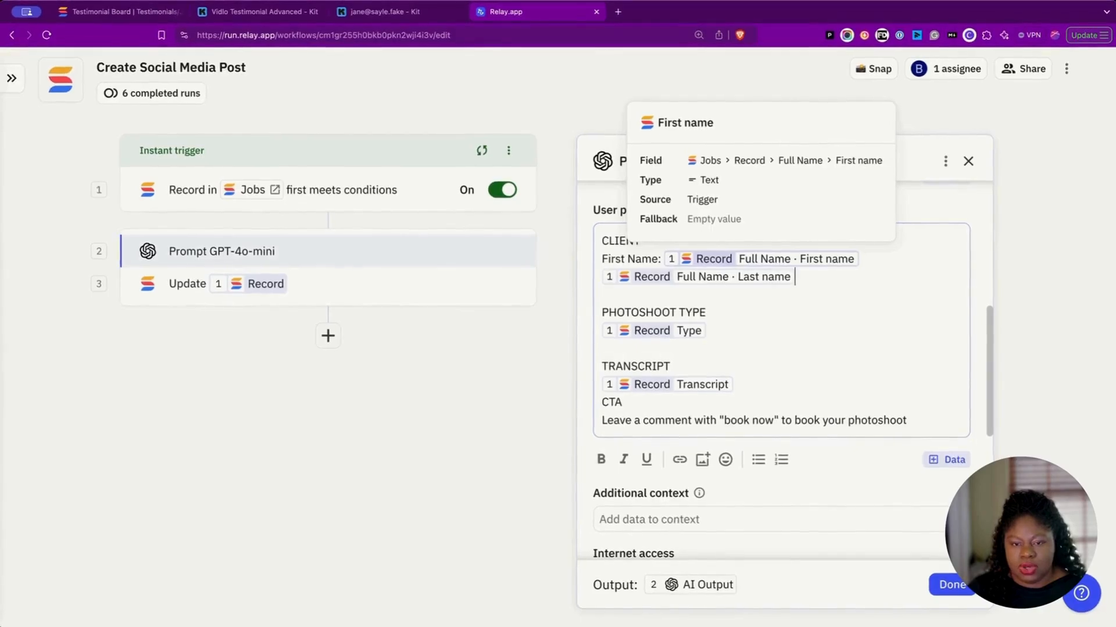
pyautogui.press('Down')
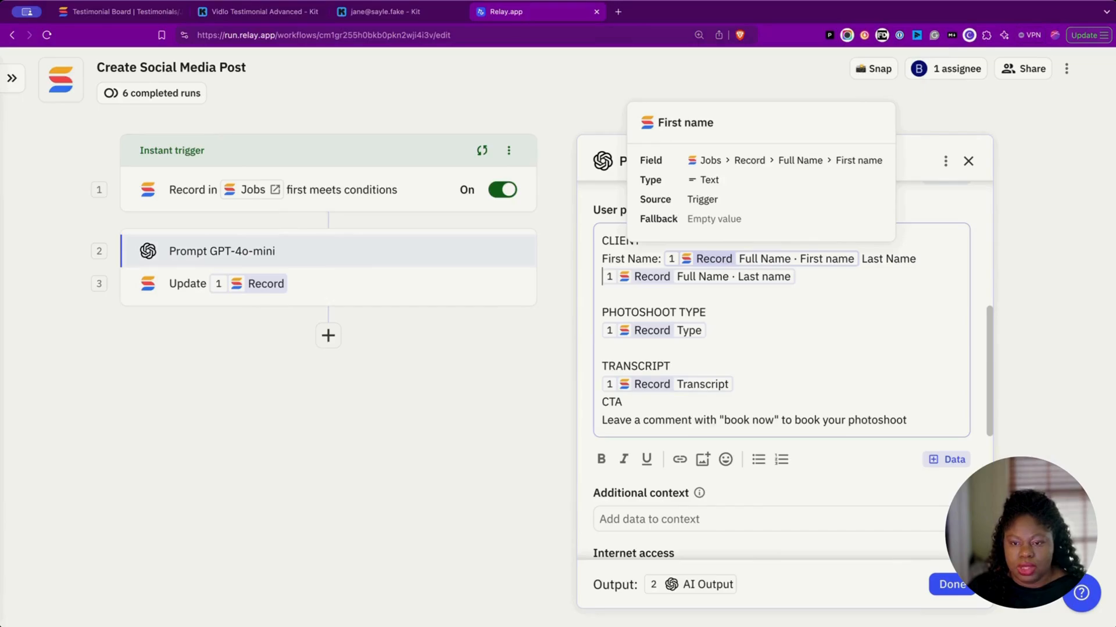
pyautogui.click(855, 260)
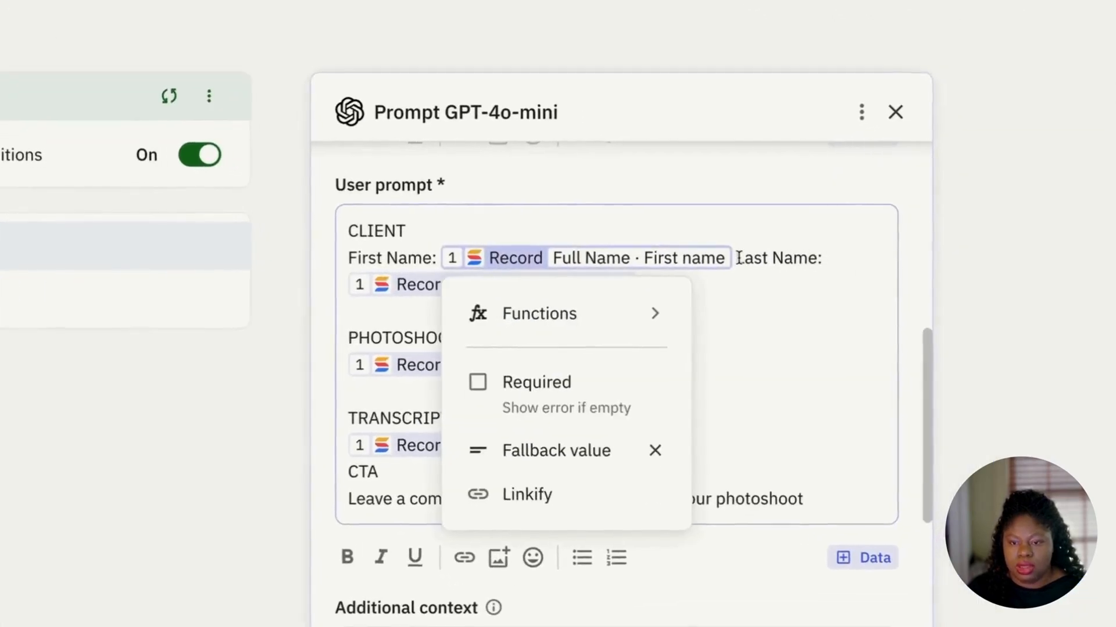
pyautogui.click(862, 259)
pyautogui.press('Return')
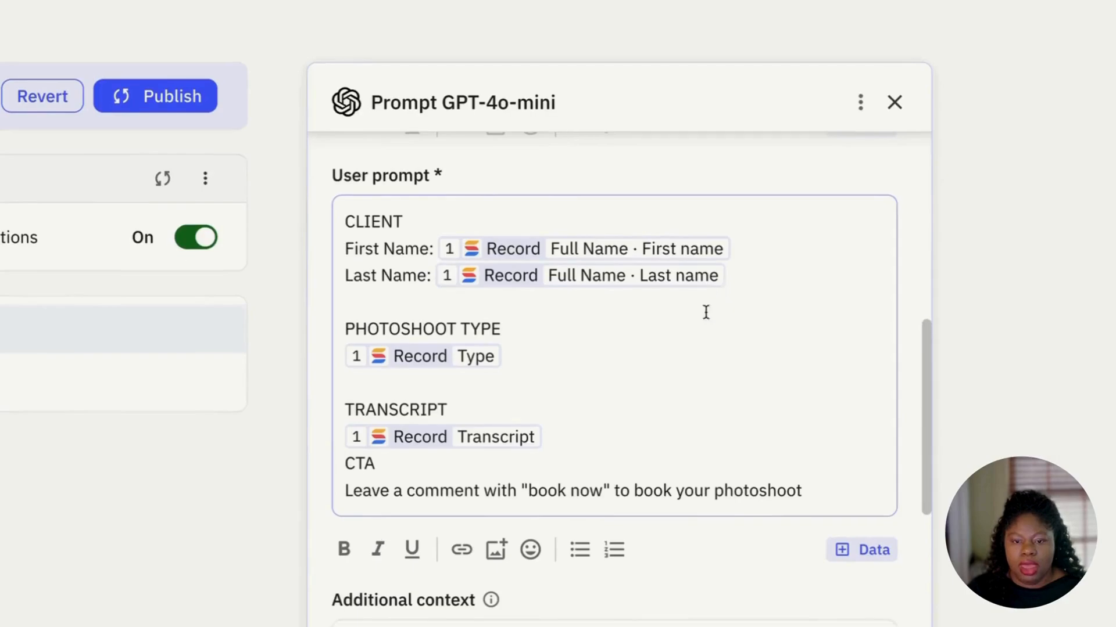
# Step: Insert a blank line after the Transcript field, before the CTA heading
pyautogui.click(681, 348)
pyautogui.click(696, 340)
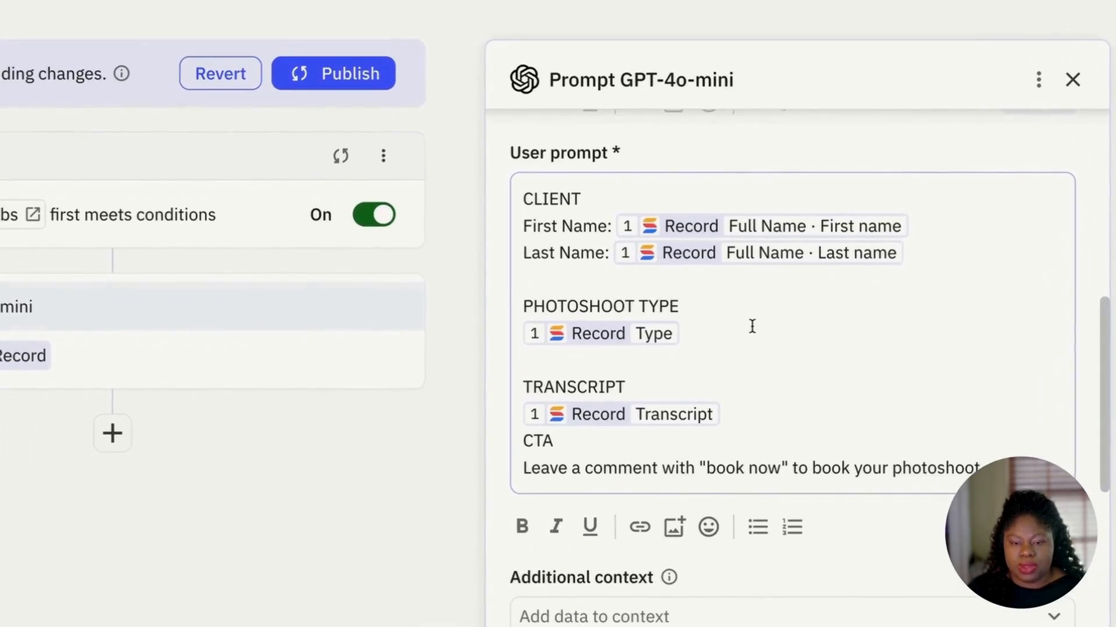
pyautogui.scroll(-2, 759, 369)
pyautogui.click(760, 375)
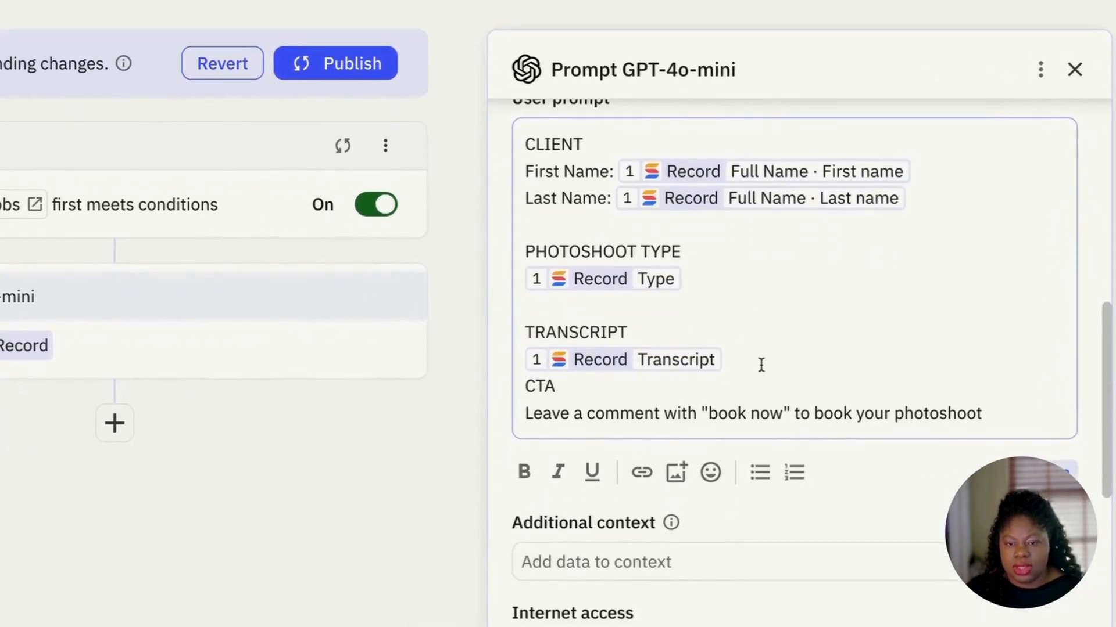
pyautogui.press('Return')
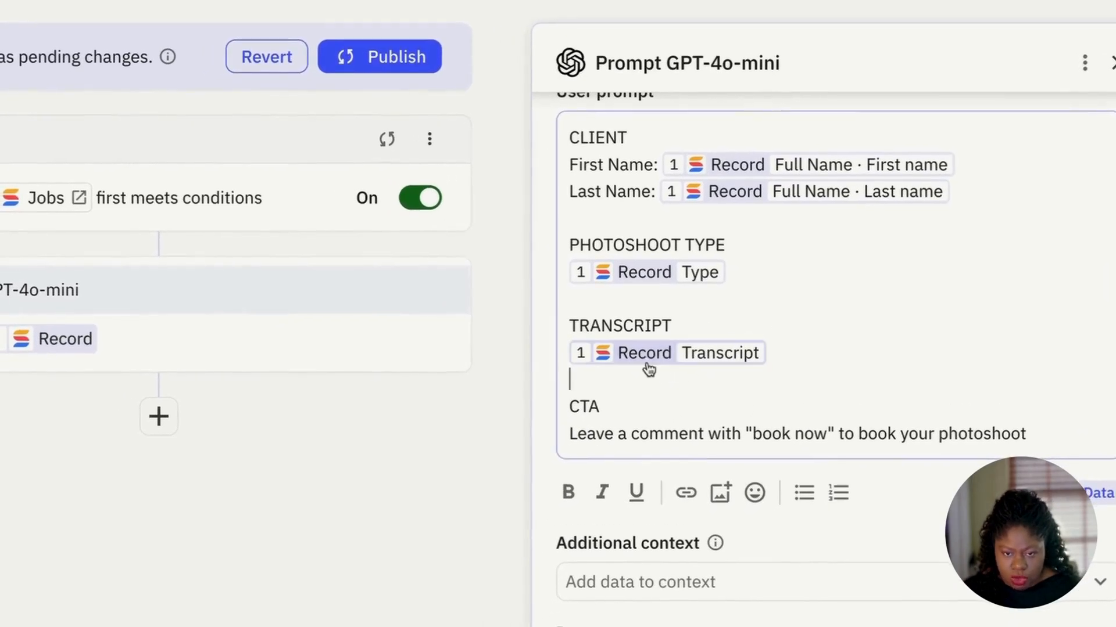
pyautogui.click(718, 436)
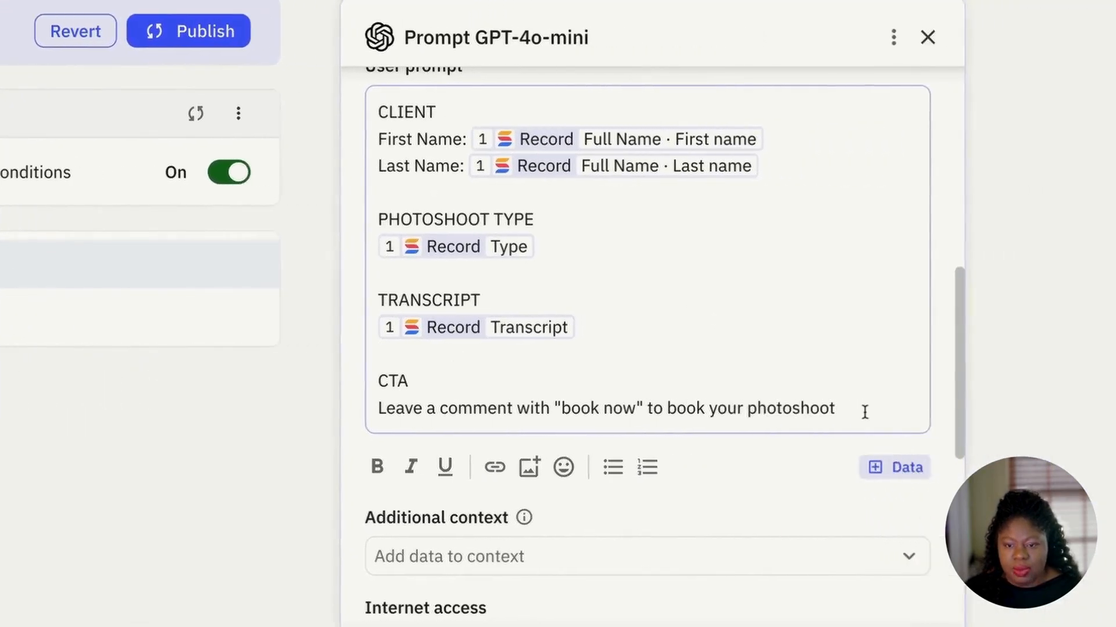
pyautogui.click(1029, 412)
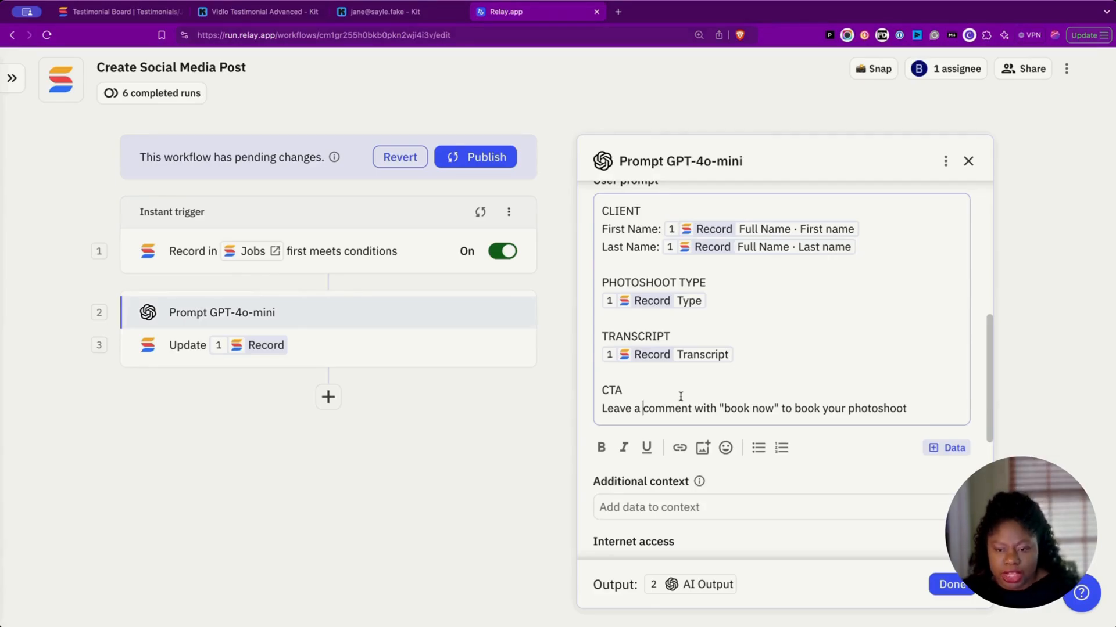
pyautogui.scroll(-3, 766, 434)
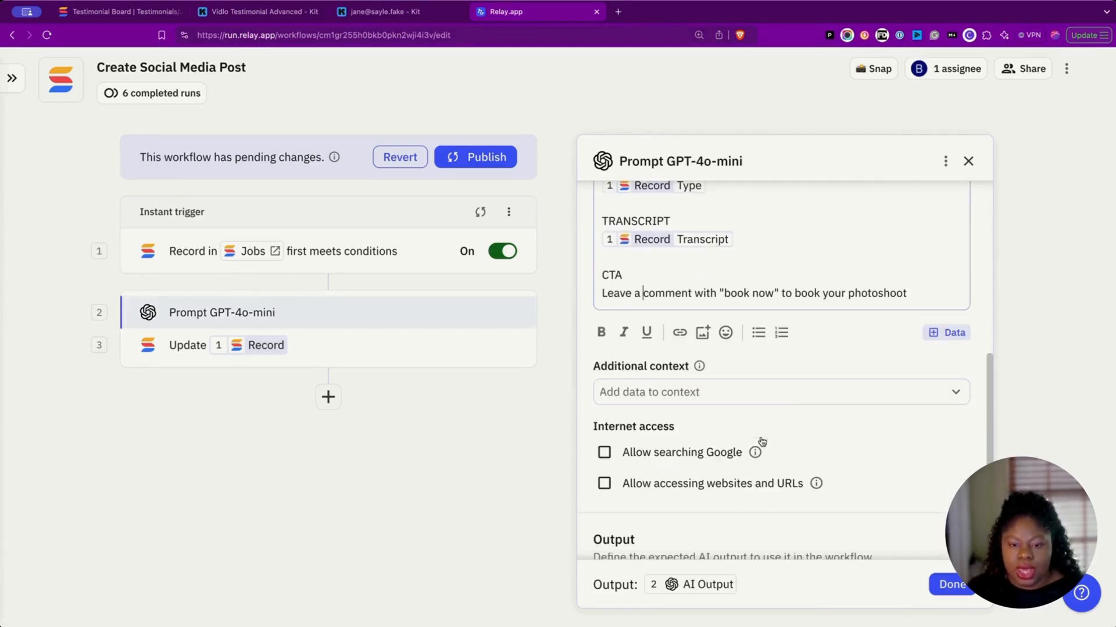
# Step: Set the callToAction output to require a response and save it
pyautogui.scroll(-1, 767, 396)
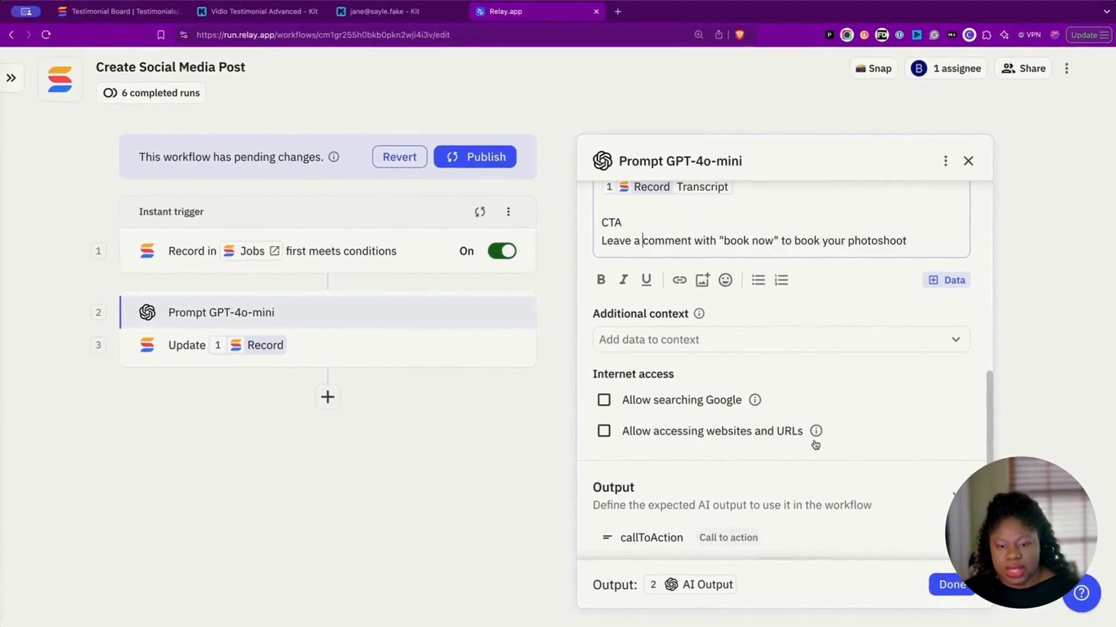
pyautogui.scroll(-1, 881, 391)
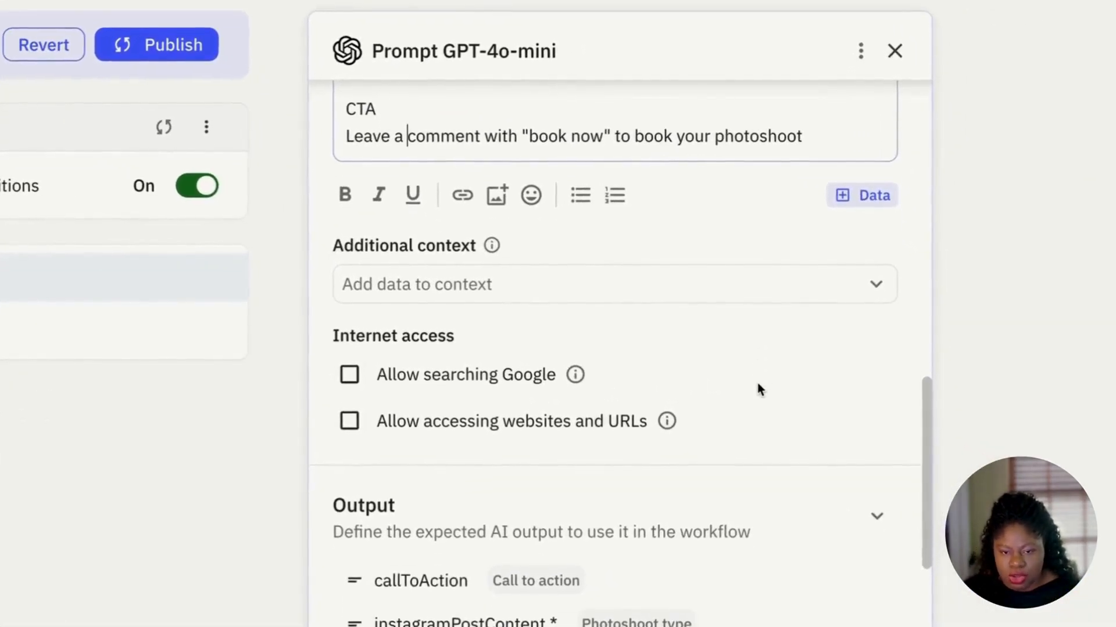
pyautogui.scroll(-2, 758, 389)
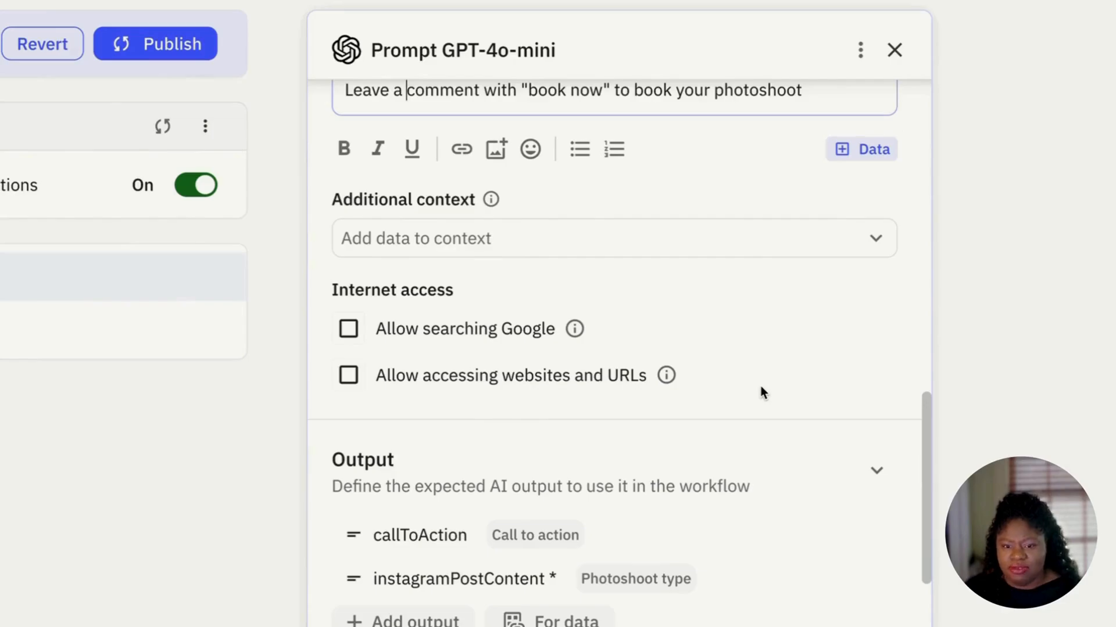
pyautogui.scroll(-1, 761, 385)
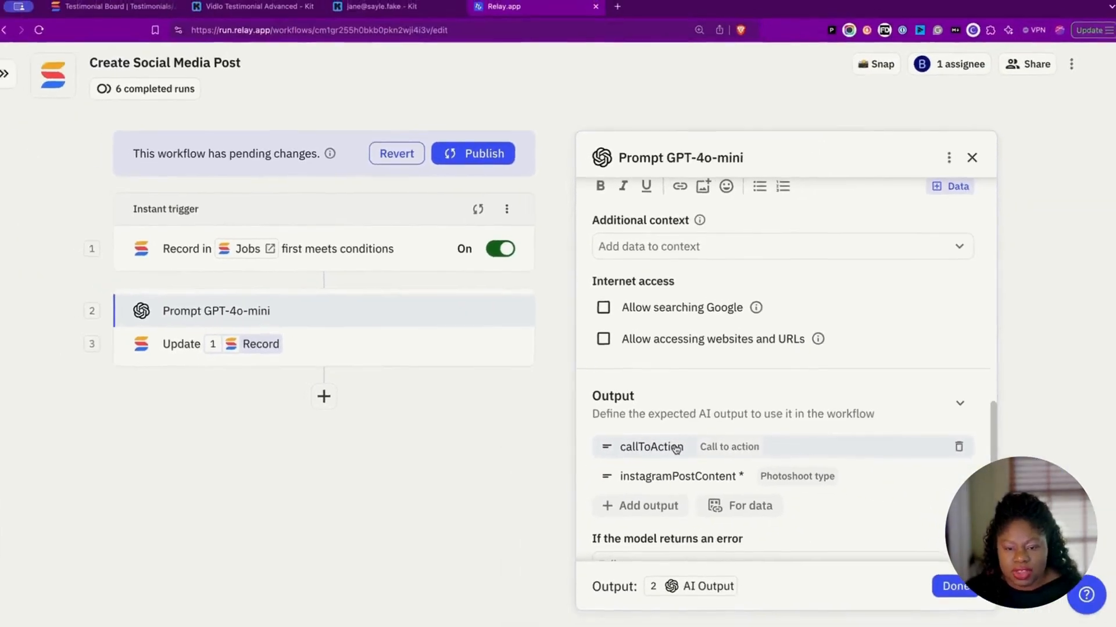
pyautogui.scroll(-1, 686, 452)
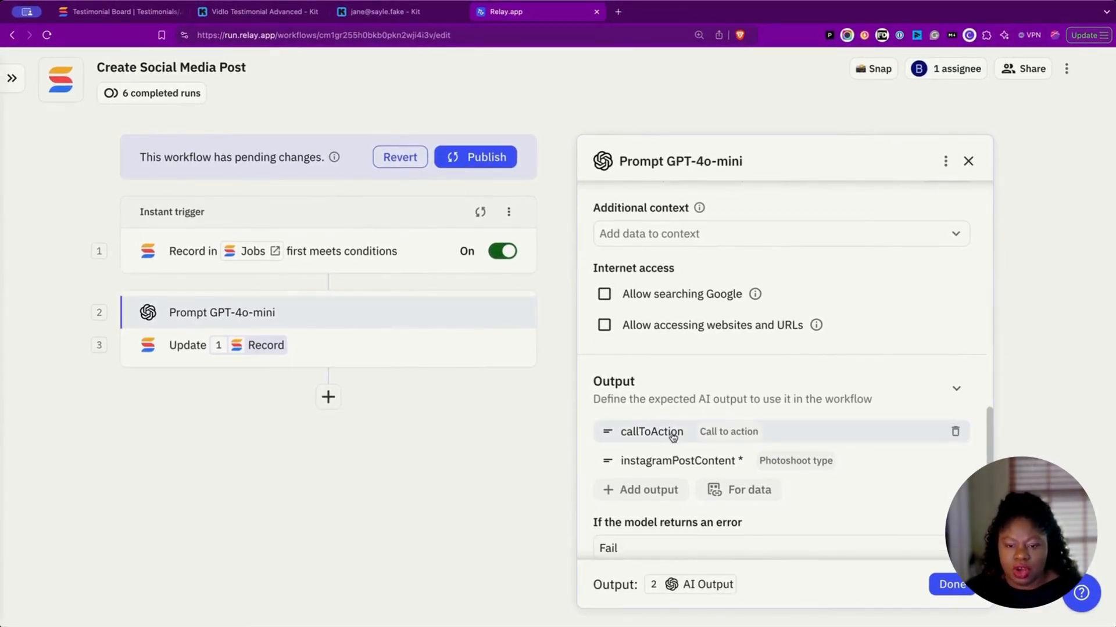
pyautogui.click(673, 437)
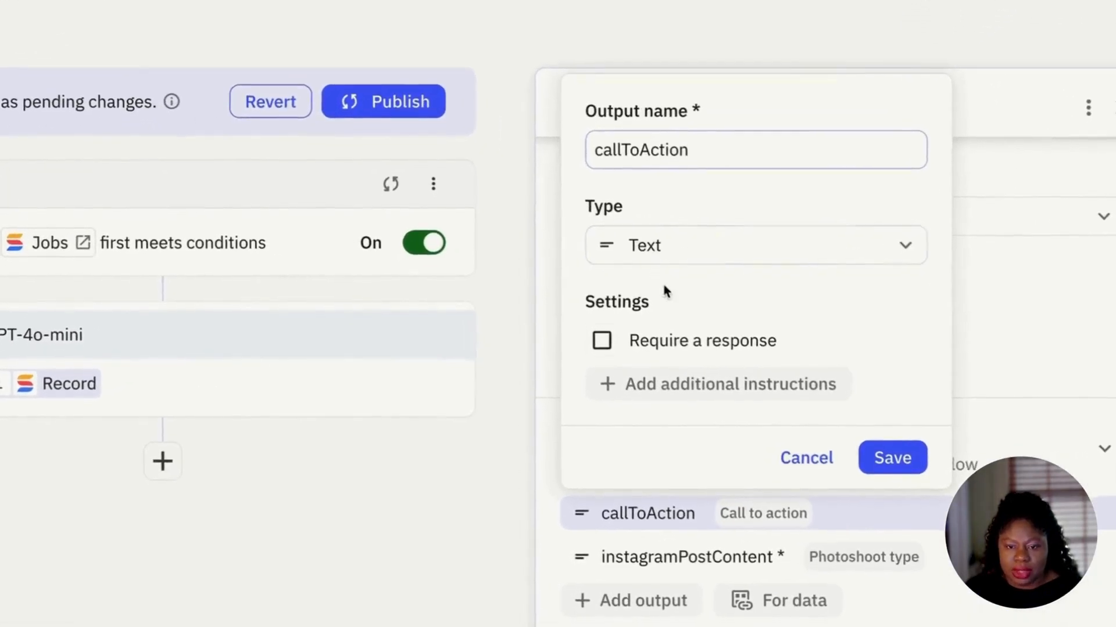
pyautogui.click(662, 341)
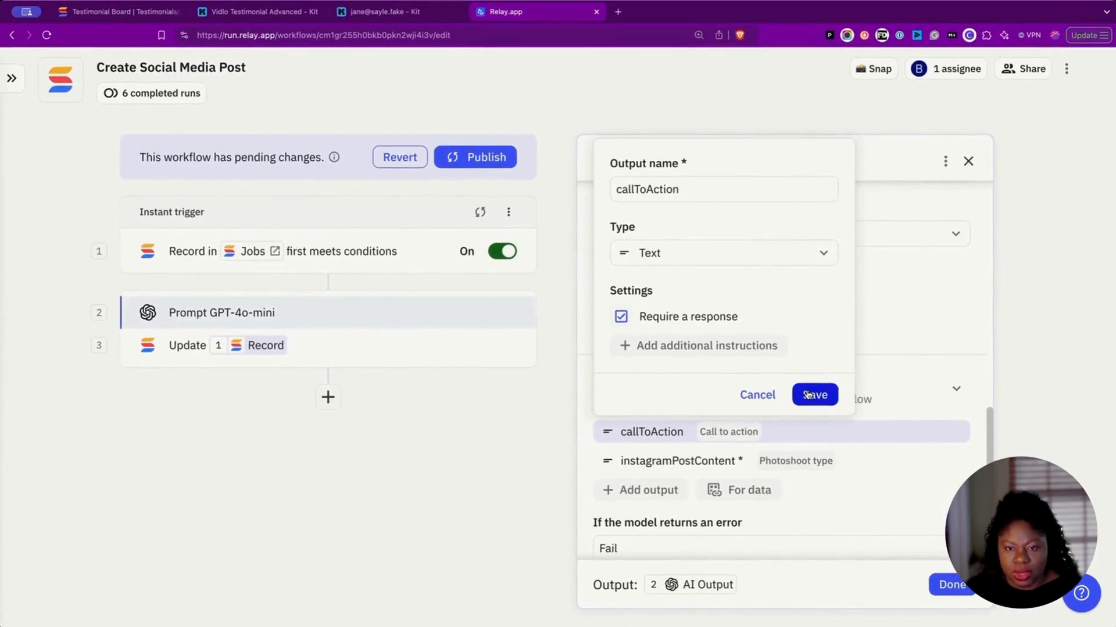
pyautogui.click(807, 395)
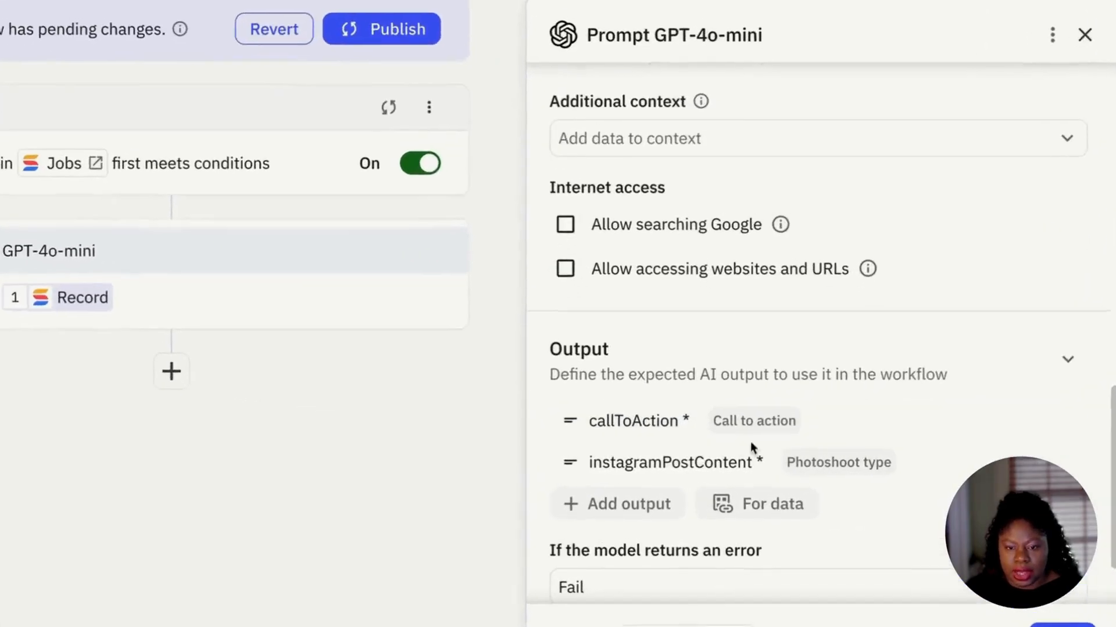
# Step: Re-save the instagramPostContent output settings and close the GPT-4o-mini step
pyautogui.click(694, 463)
pyautogui.scroll(-1, 697, 237)
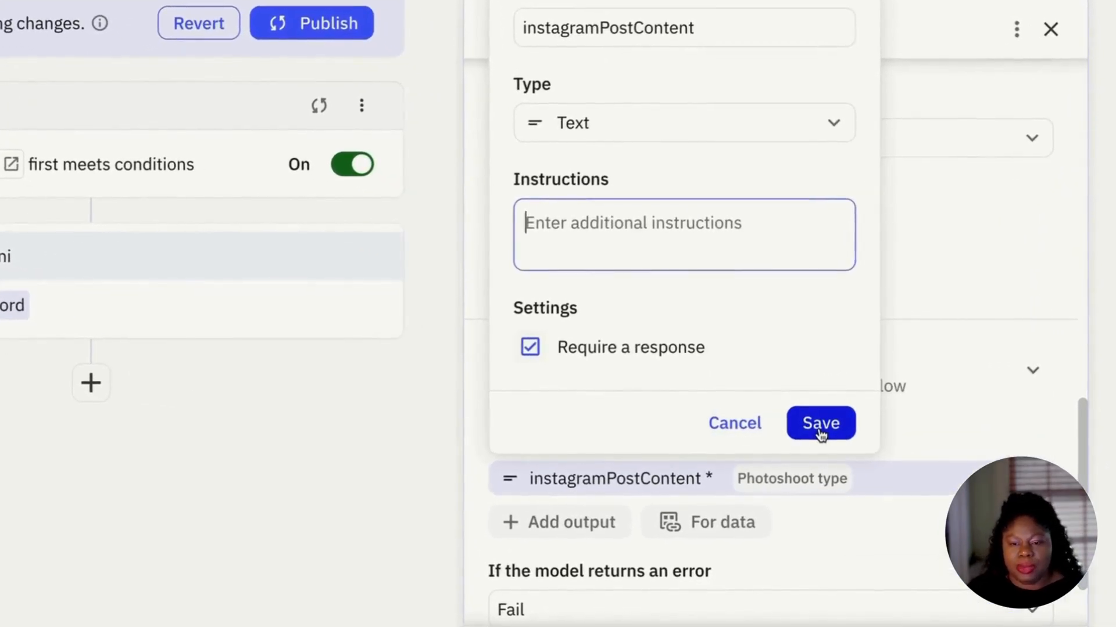
pyautogui.click(820, 435)
pyautogui.scroll(-2, 813, 431)
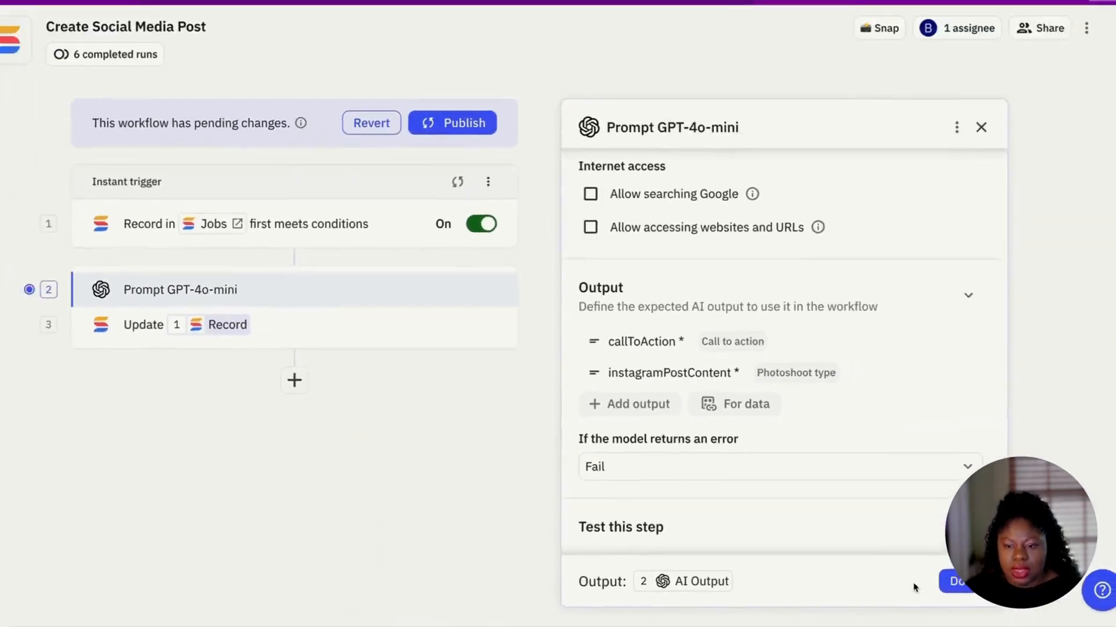
pyautogui.click(947, 582)
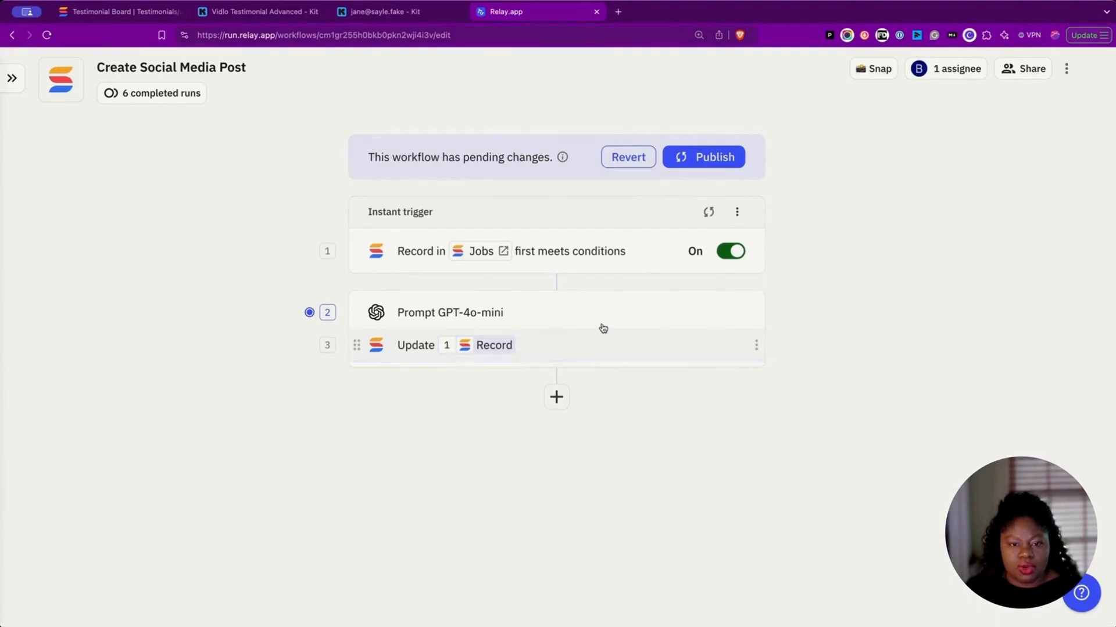
# Step: In the Update Record step, insert the AI output Photoshoot type into Social Media Post Content
pyautogui.click(593, 367)
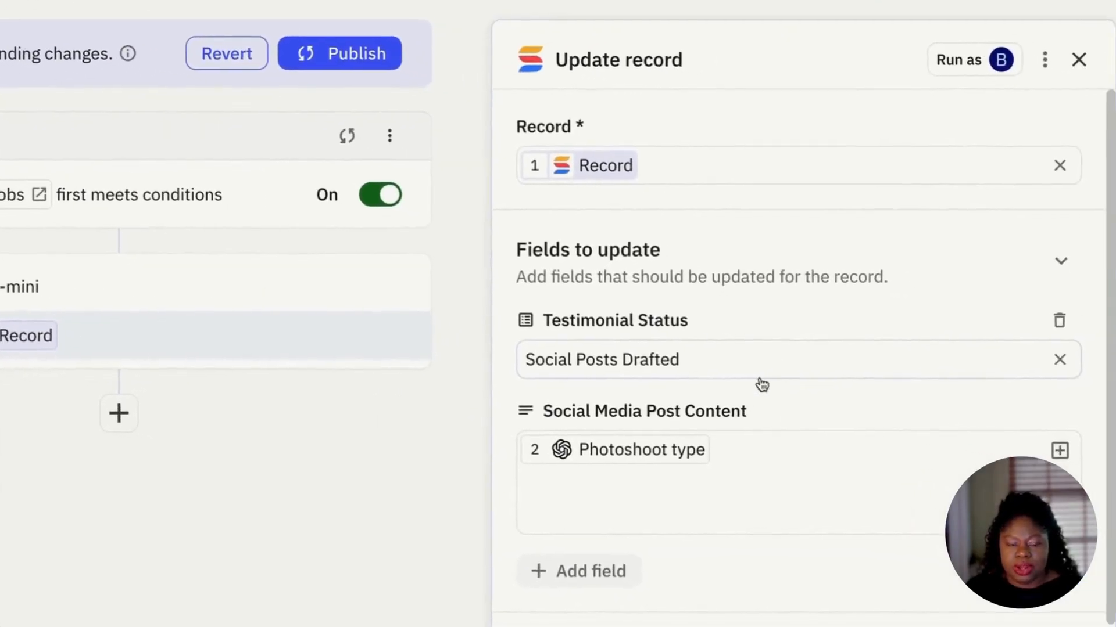
pyautogui.click(789, 448)
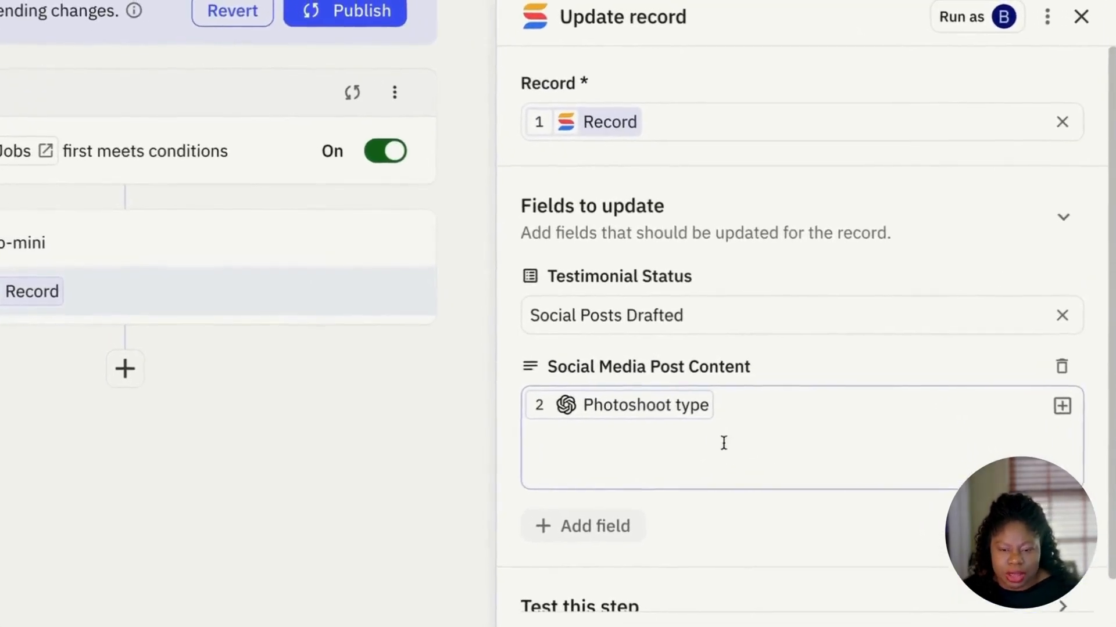
pyautogui.click(709, 420)
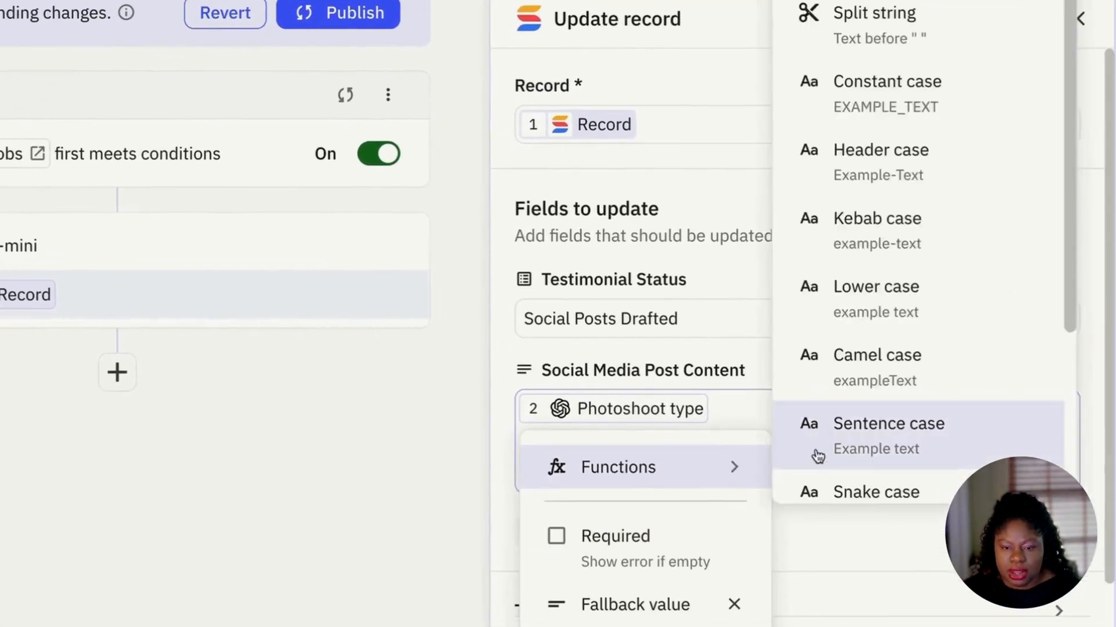
pyautogui.click(928, 453)
pyautogui.click(892, 325)
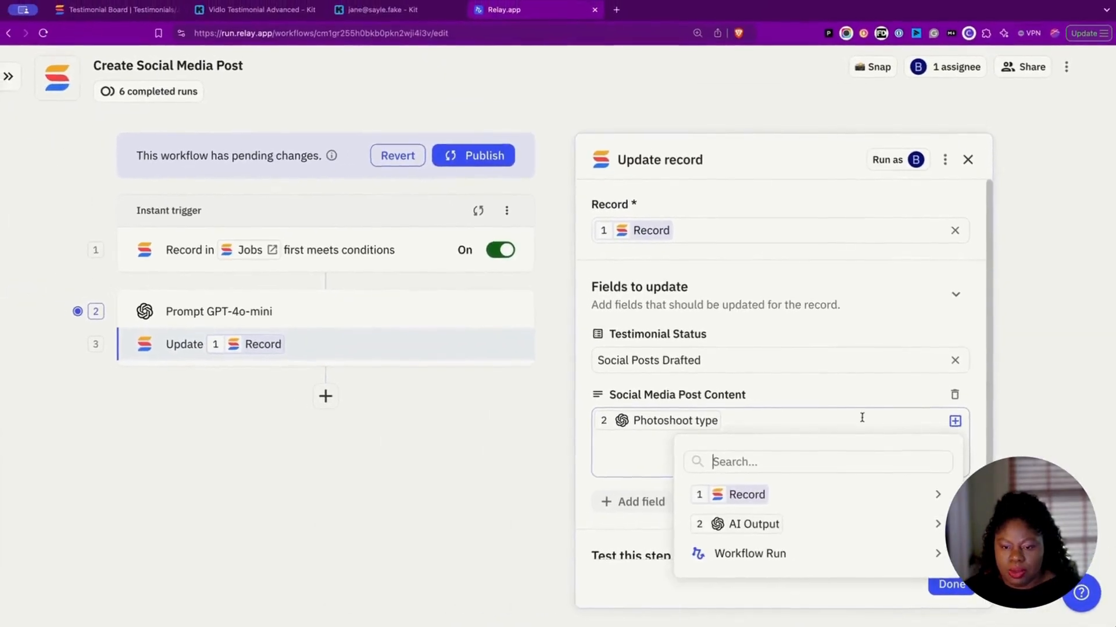
pyautogui.click(788, 326)
pyautogui.click(954, 422)
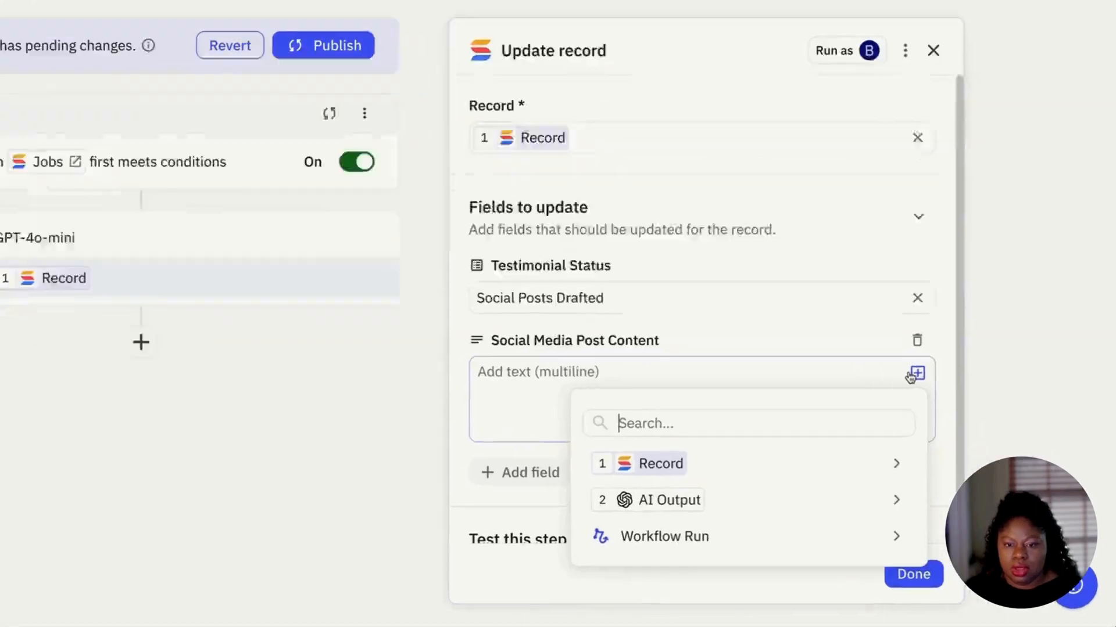
pyautogui.moveTo(857, 523)
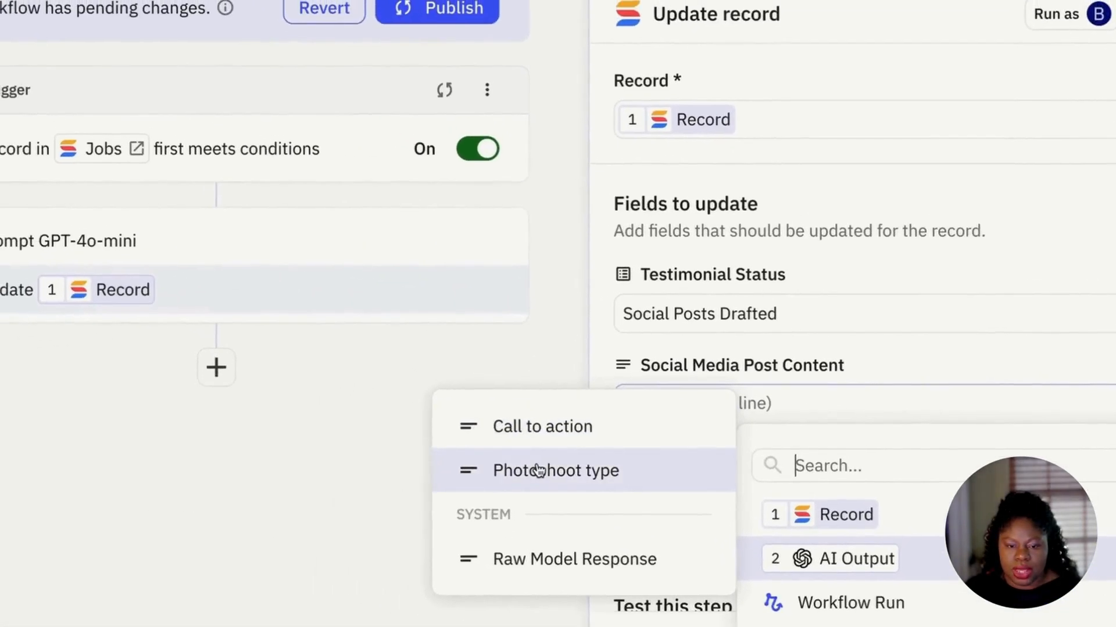
pyautogui.click(542, 472)
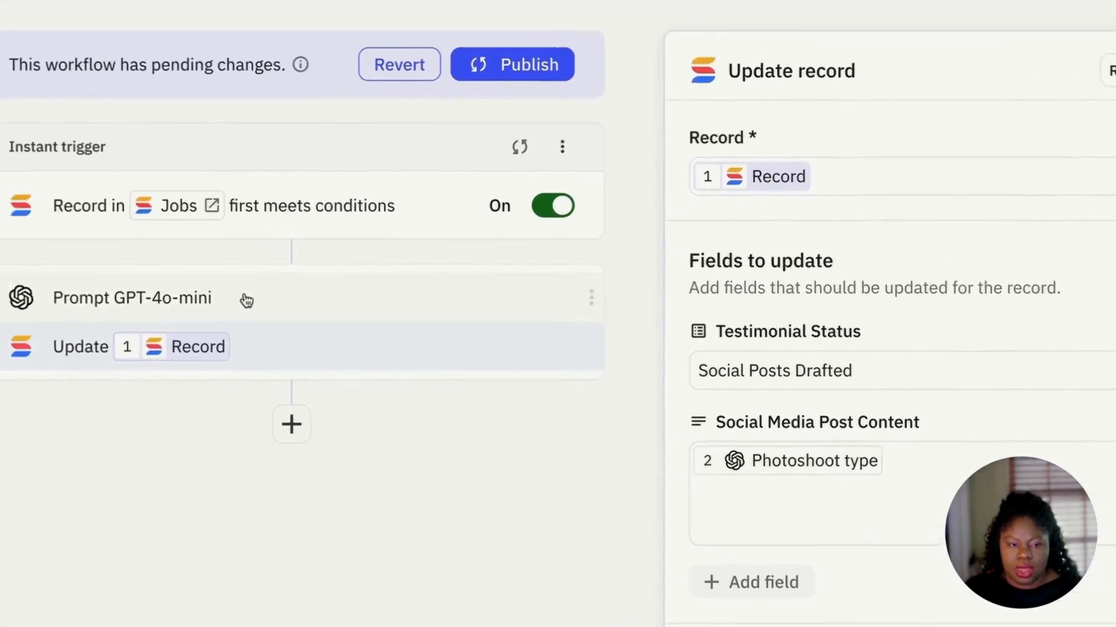
# Step: In the Prompt GPT-4o-mini step, delete the instagramPostContent output
pyautogui.click(247, 300)
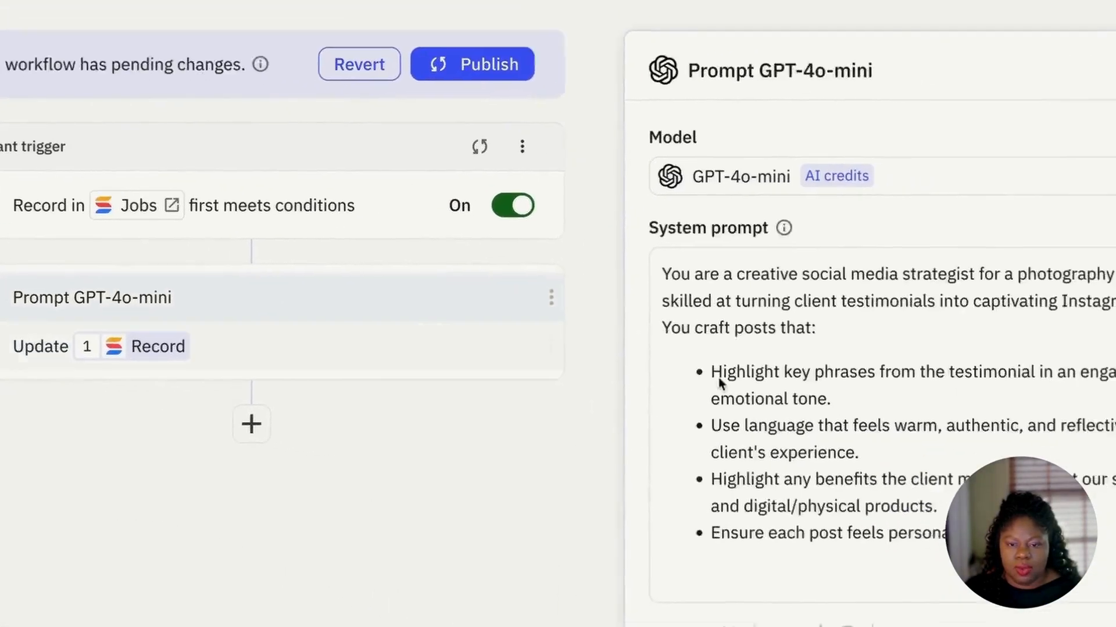
pyautogui.scroll(-10, 767, 465)
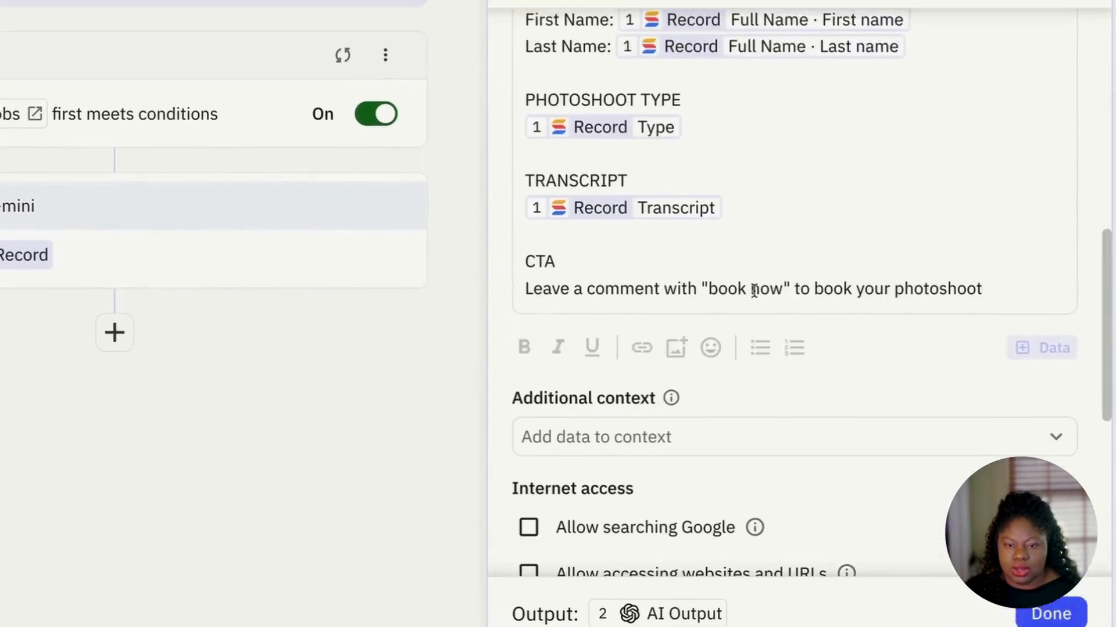
pyautogui.scroll(-8, 755, 325)
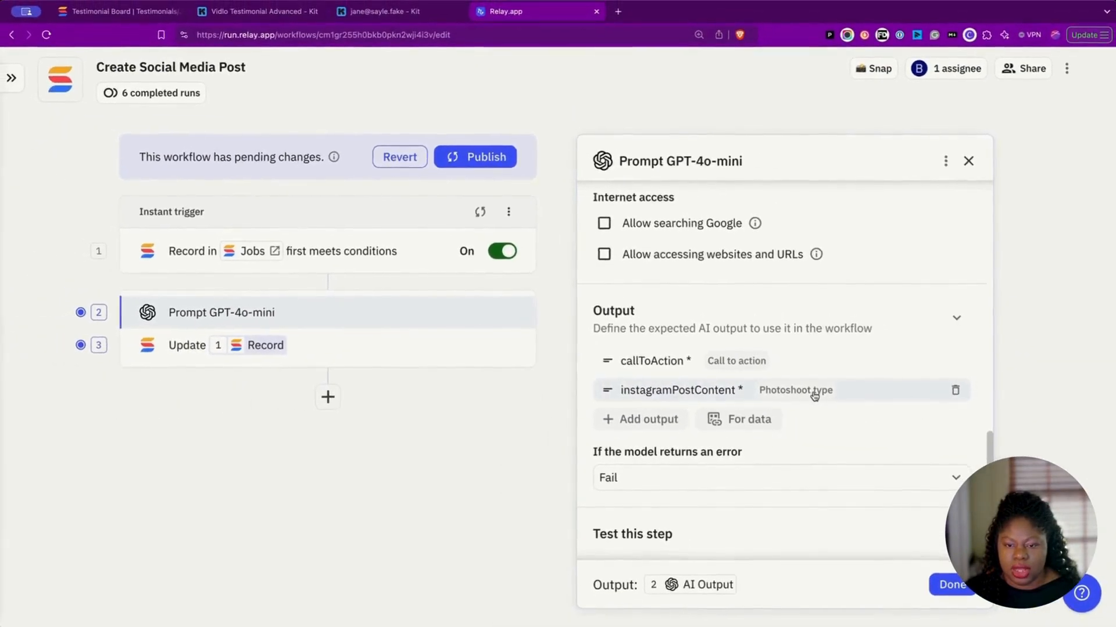
pyautogui.scroll(-2, 720, 256)
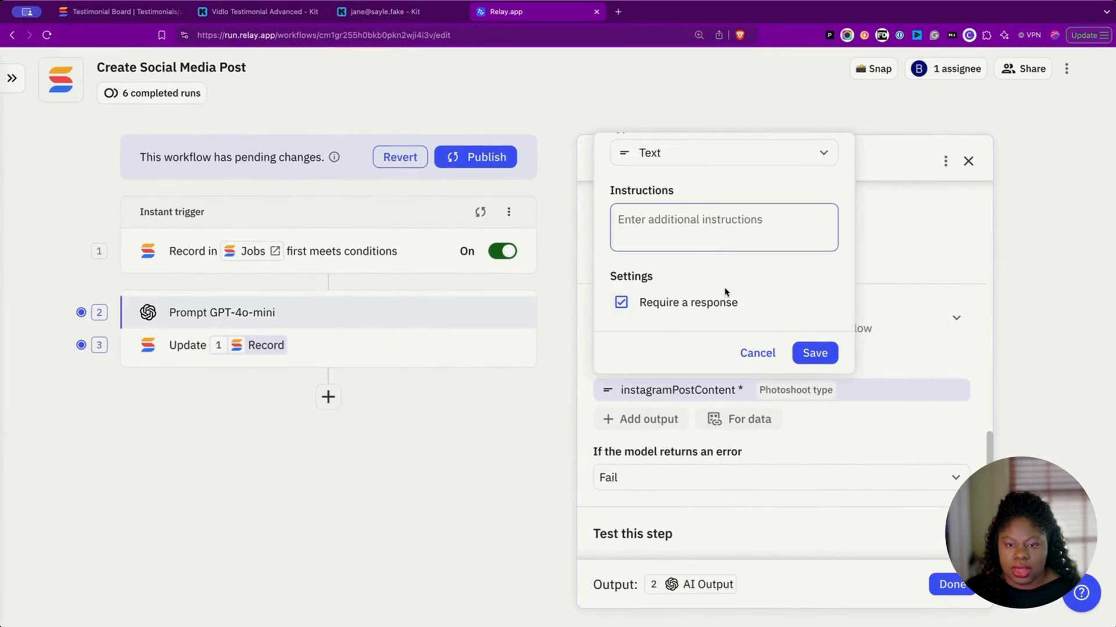
pyautogui.scroll(2, 725, 279)
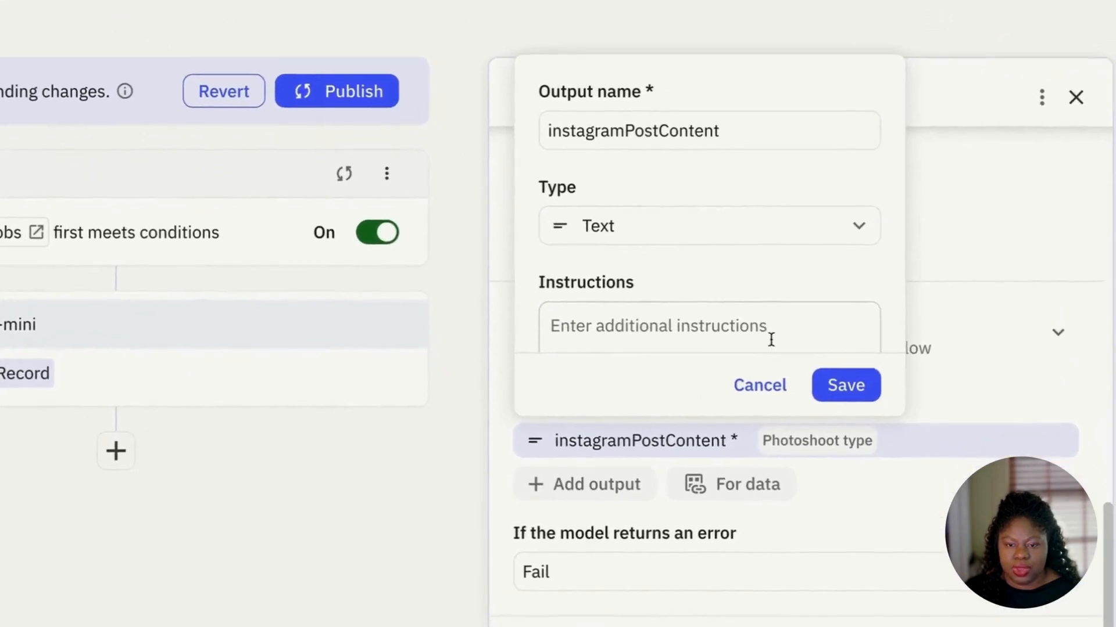
pyautogui.click(738, 133)
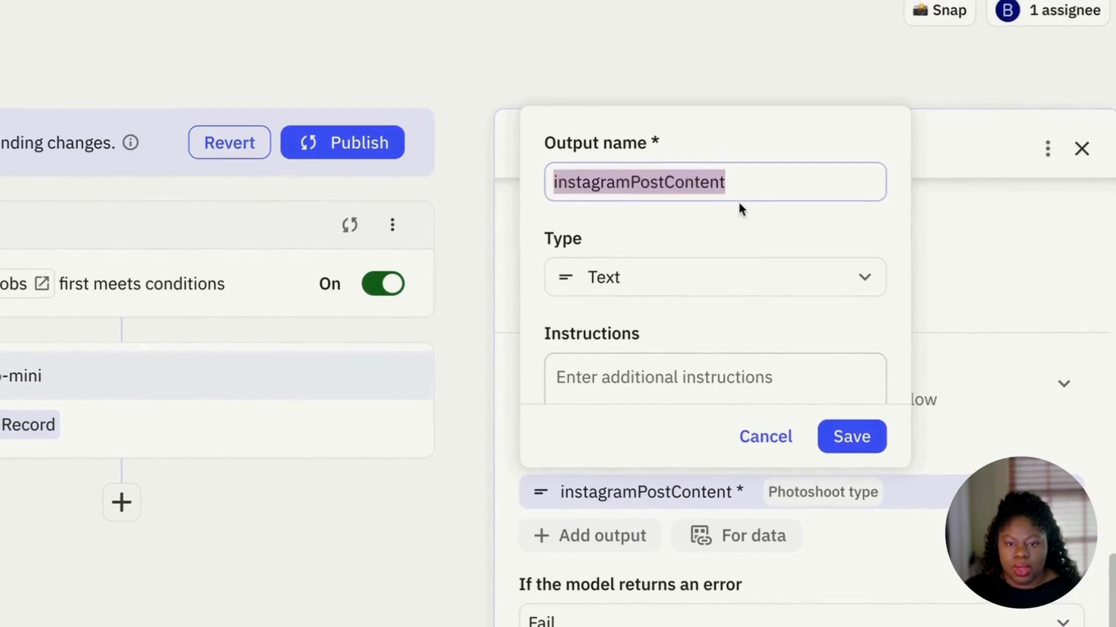
pyautogui.scroll(-2, 735, 251)
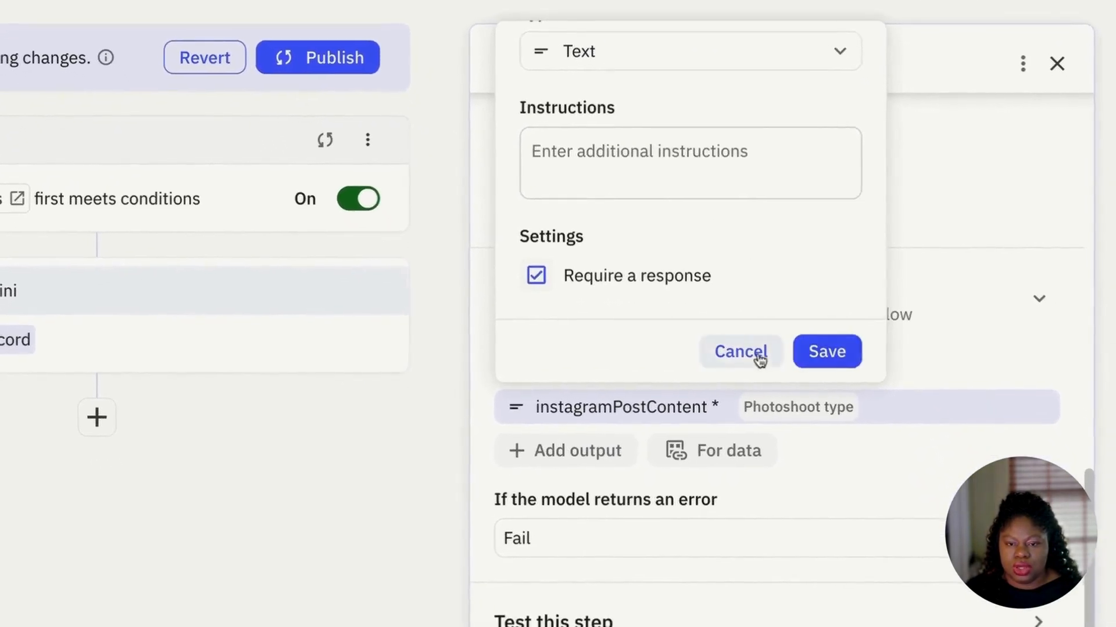
pyautogui.click(758, 356)
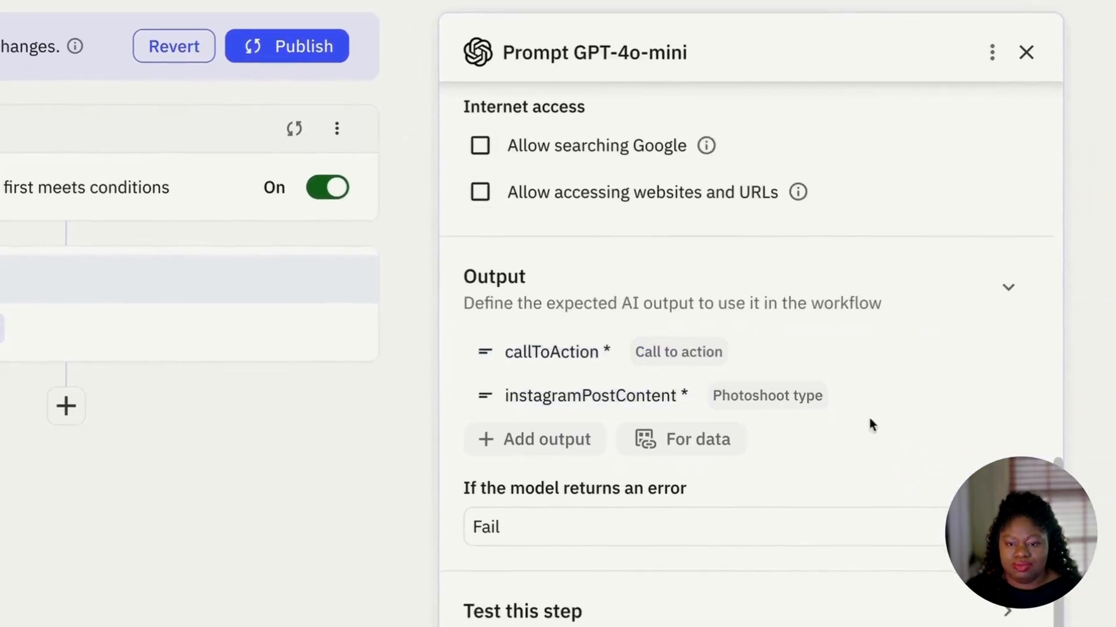
pyautogui.click(1038, 407)
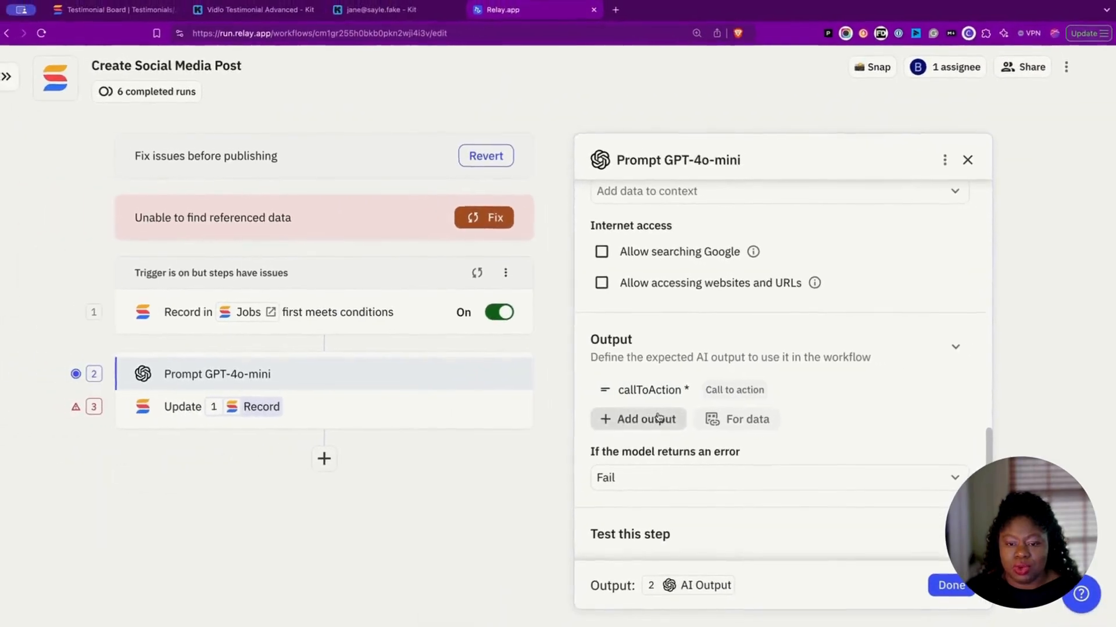
# Step: Re-add instagramPostContent as a plain Text output and save the prompt step
pyautogui.click(658, 417)
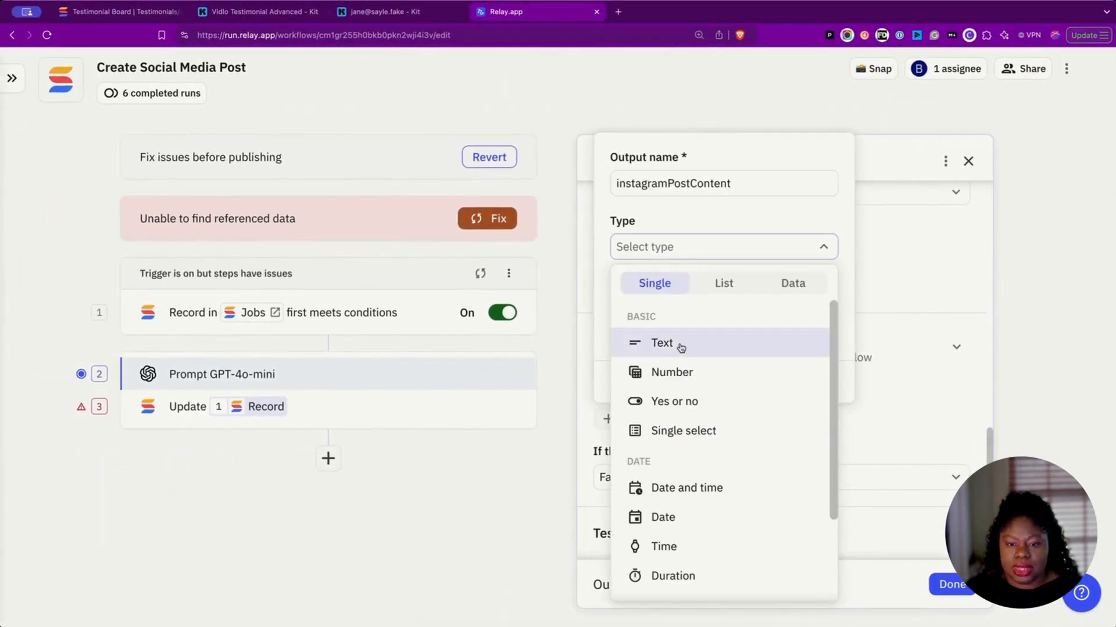
pyautogui.scroll(-1, 681, 347)
pyautogui.scroll(1, 682, 347)
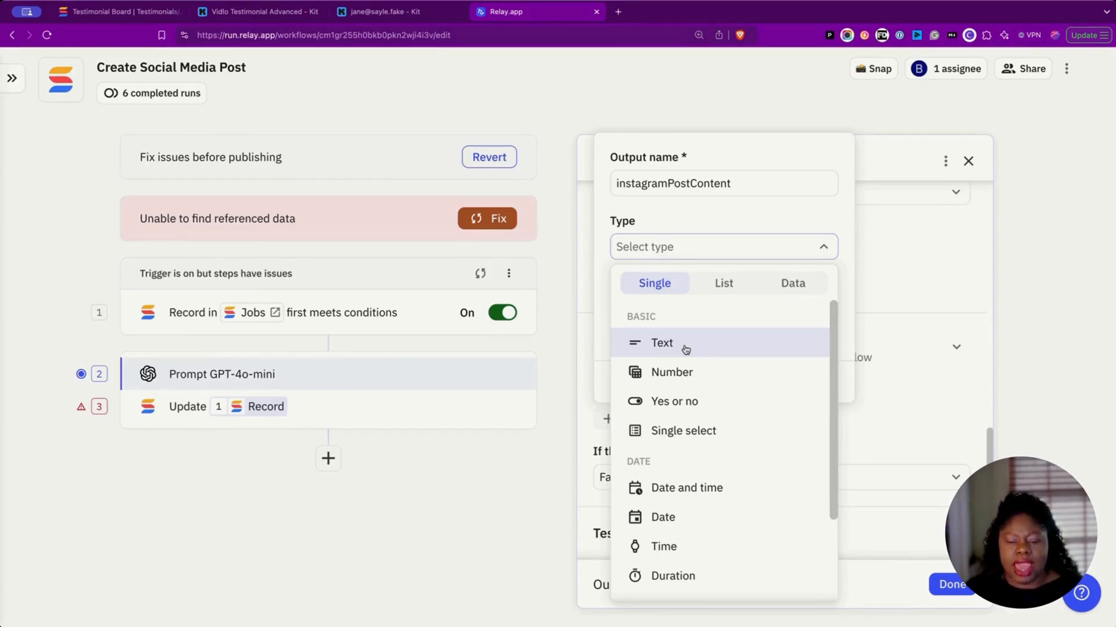
pyautogui.scroll(-1, 688, 489)
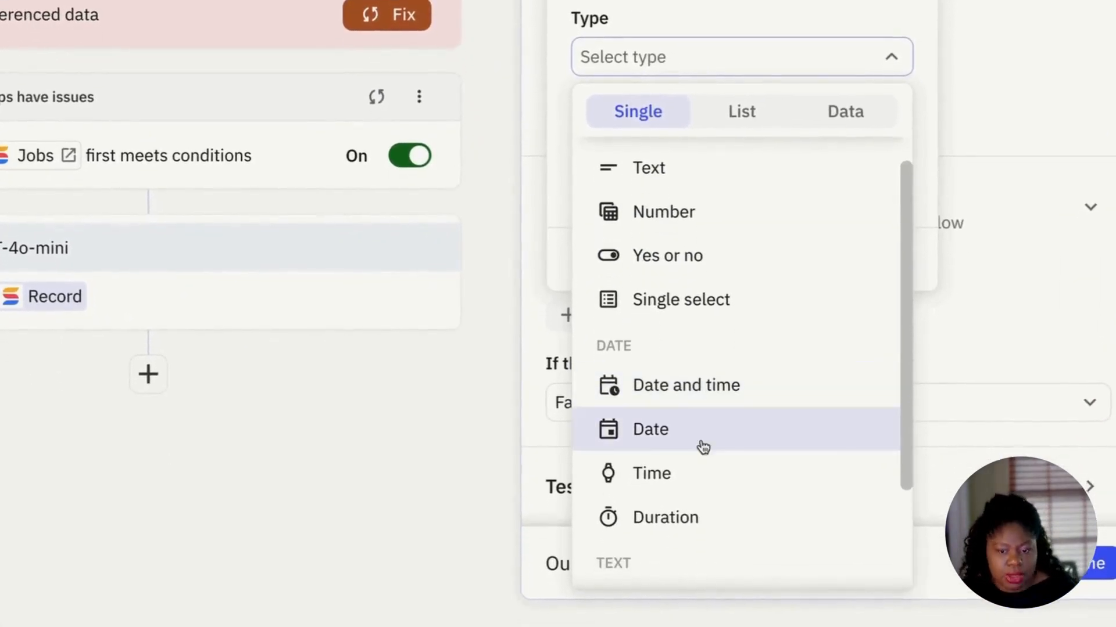
pyautogui.scroll(-3, 709, 483)
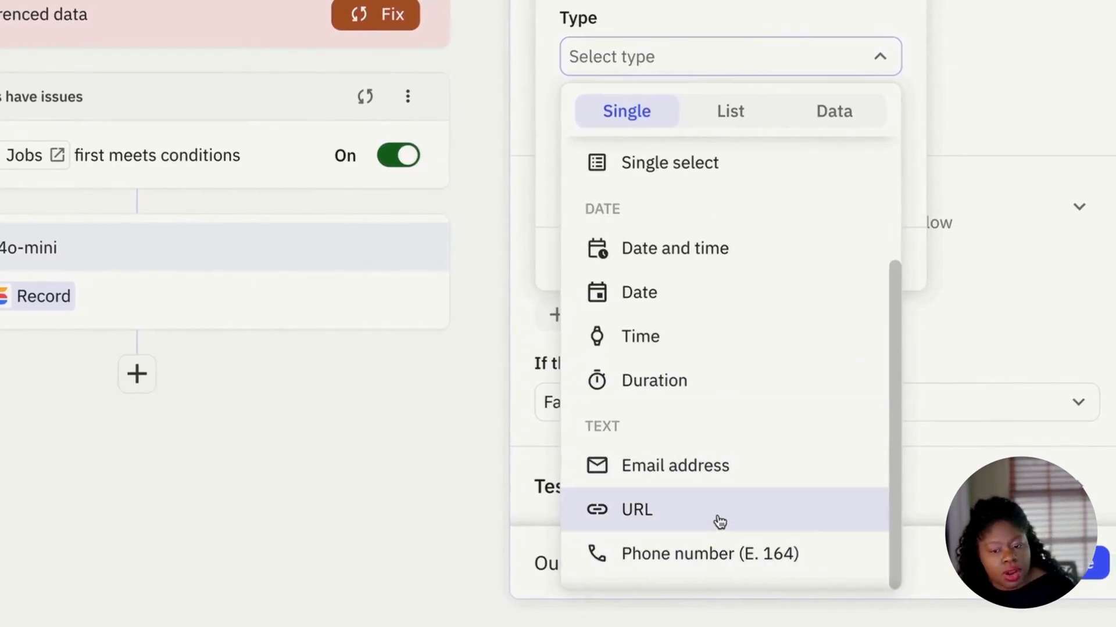
pyautogui.scroll(4, 718, 512)
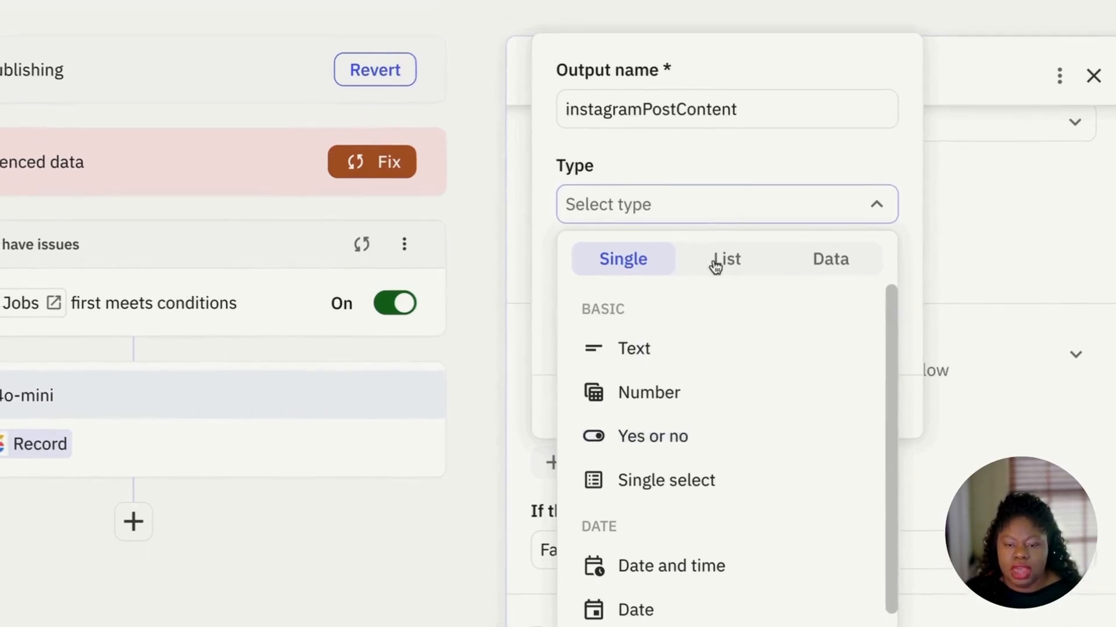
pyautogui.click(715, 227)
pyautogui.scroll(-1, 700, 360)
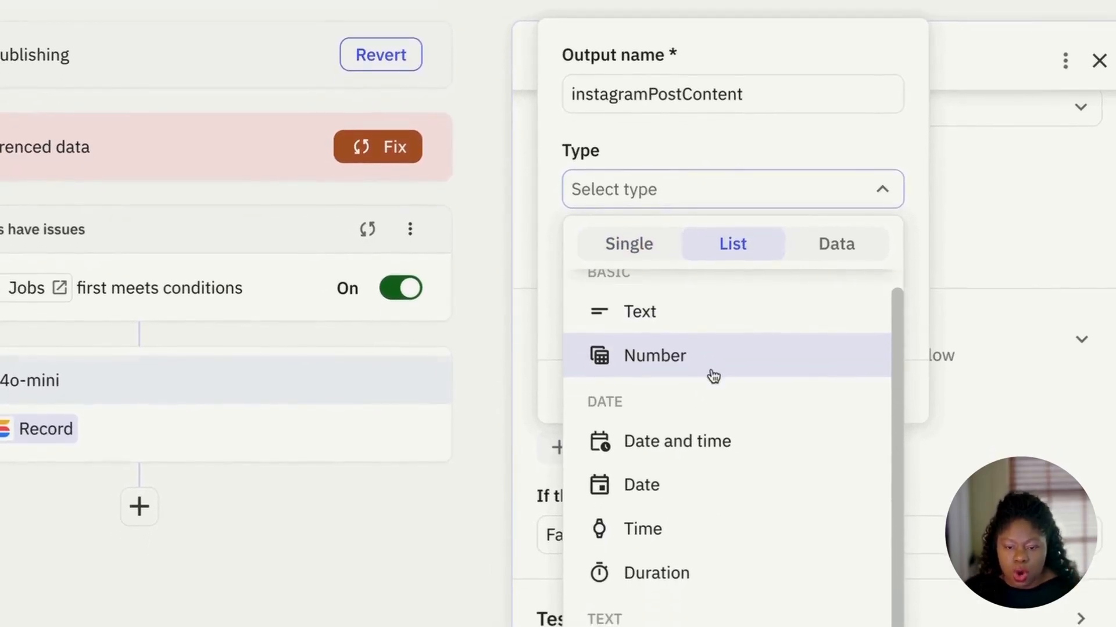
pyautogui.scroll(-1, 738, 465)
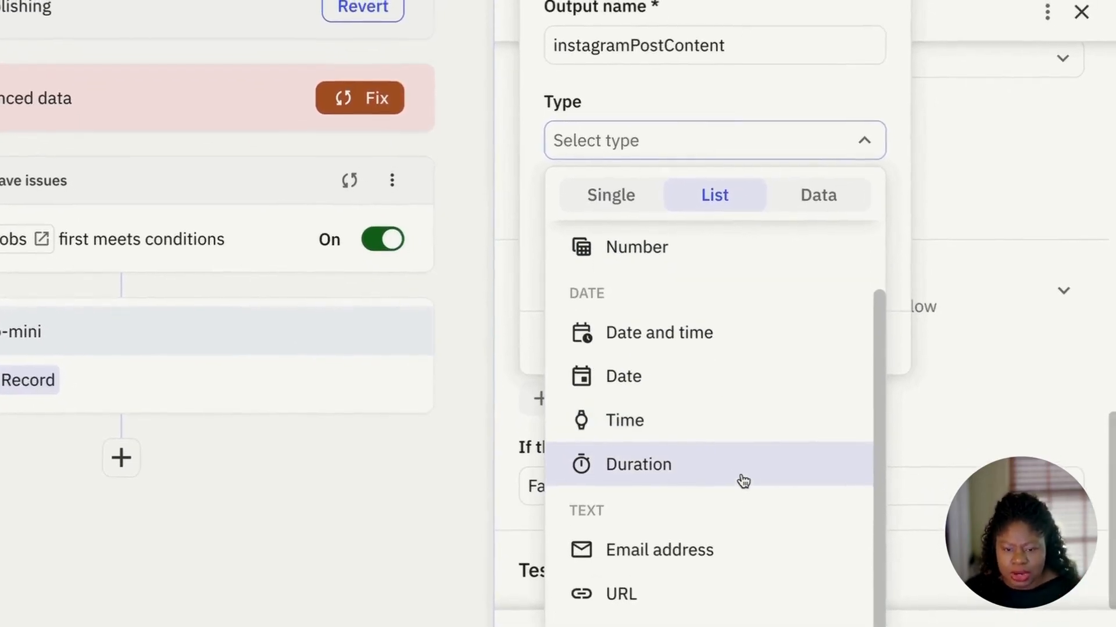
pyautogui.click(836, 203)
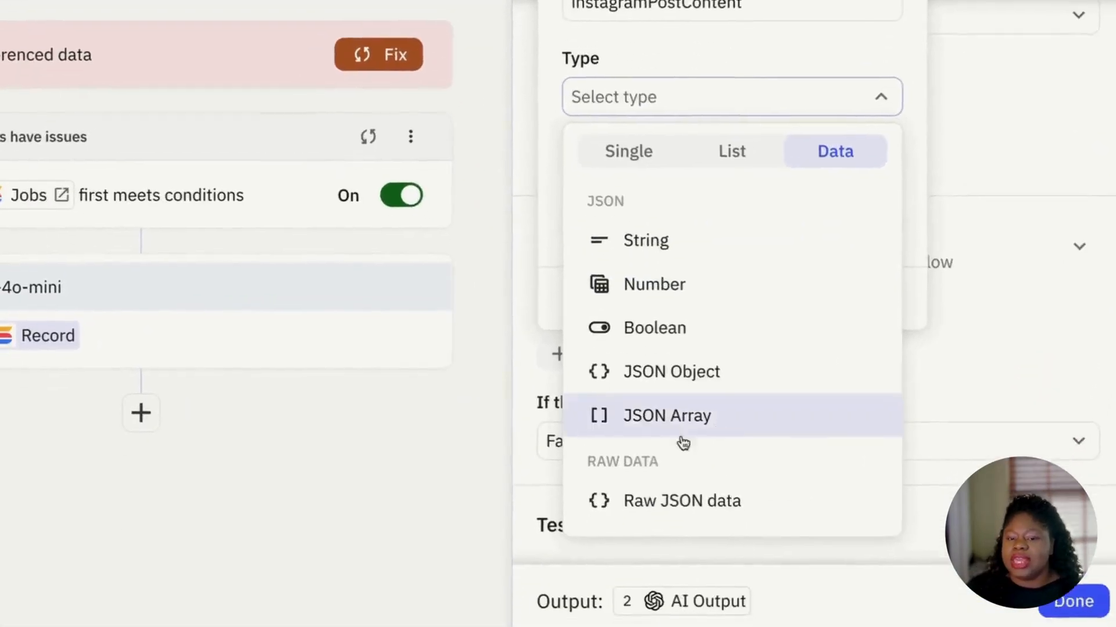
pyautogui.click(664, 275)
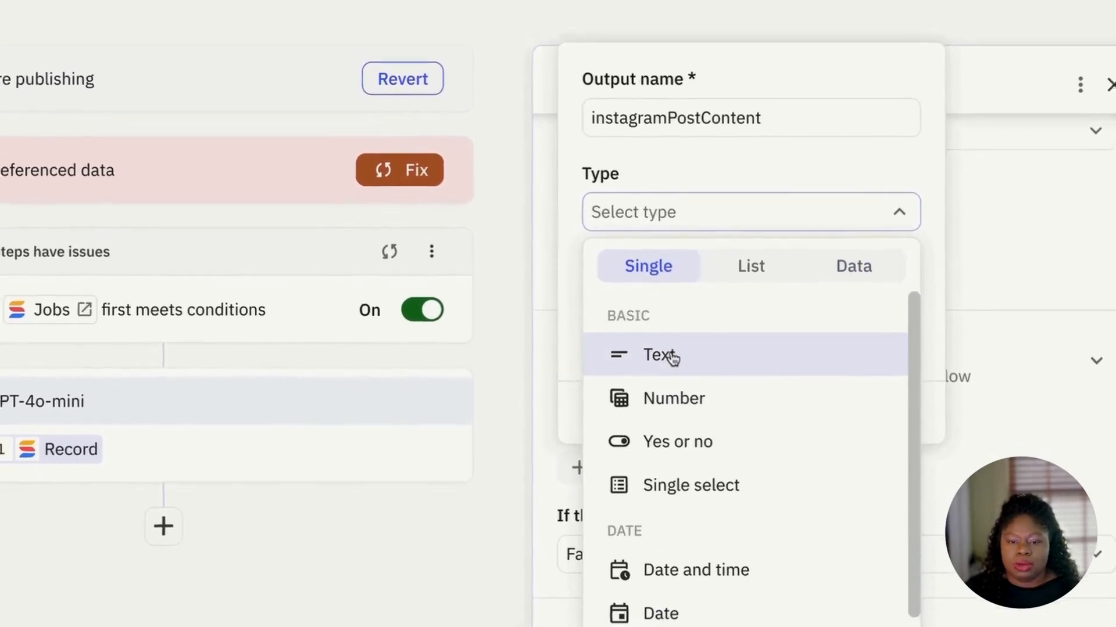
pyautogui.click(666, 356)
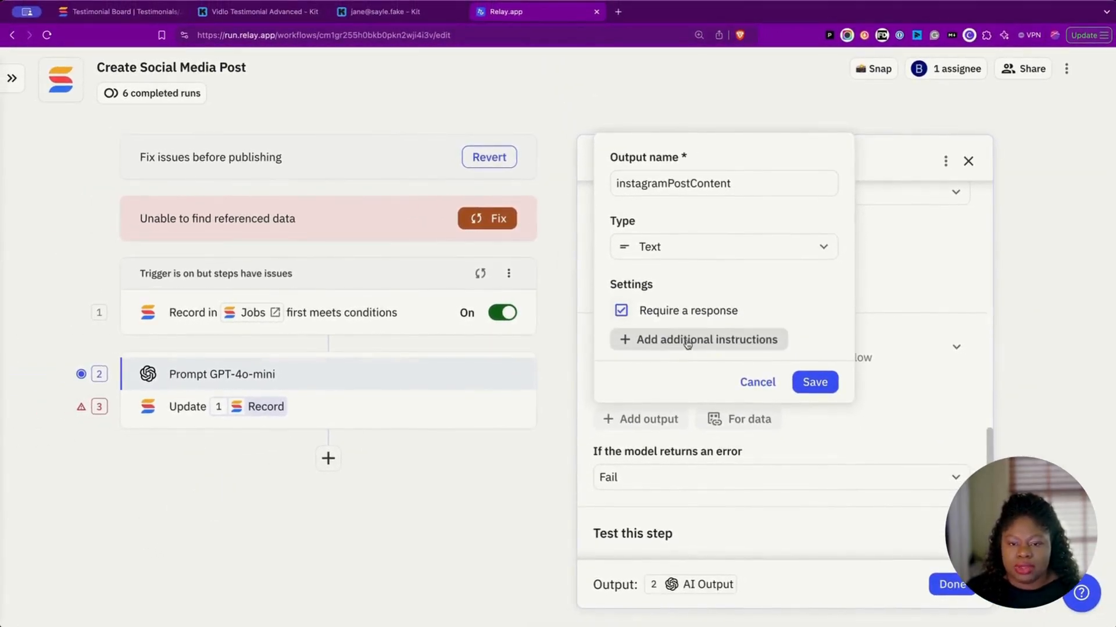
pyautogui.click(814, 382)
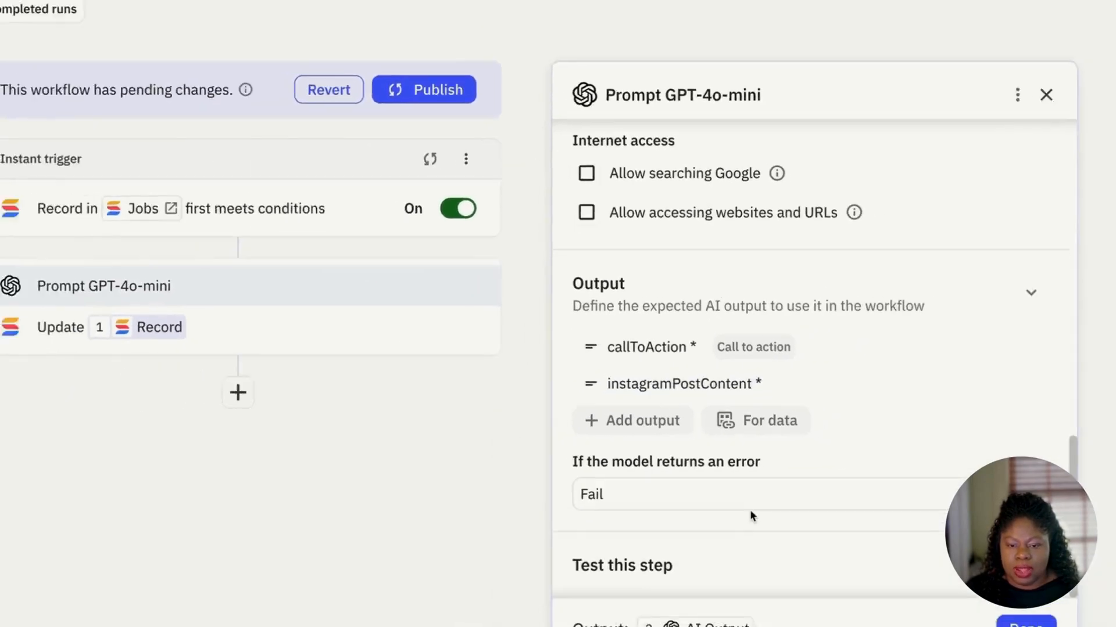
pyautogui.click(945, 587)
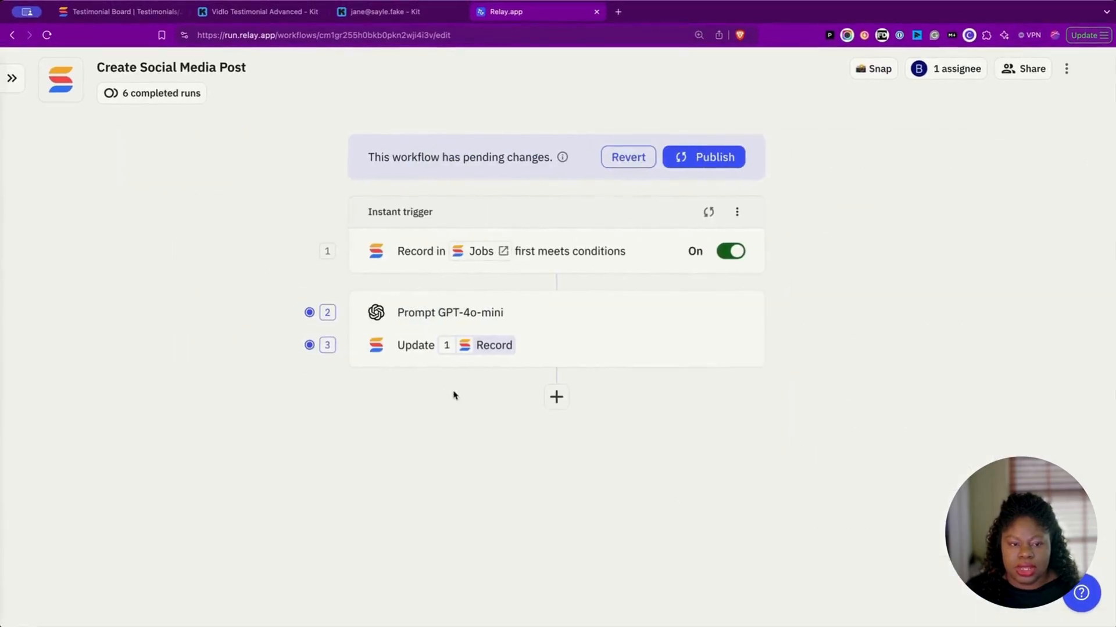
# Step: In the Update record step, replace the Photoshoot type token in Social Media Post Content with AI Output instagramPostContent
pyautogui.click(599, 354)
pyautogui.click(1079, 403)
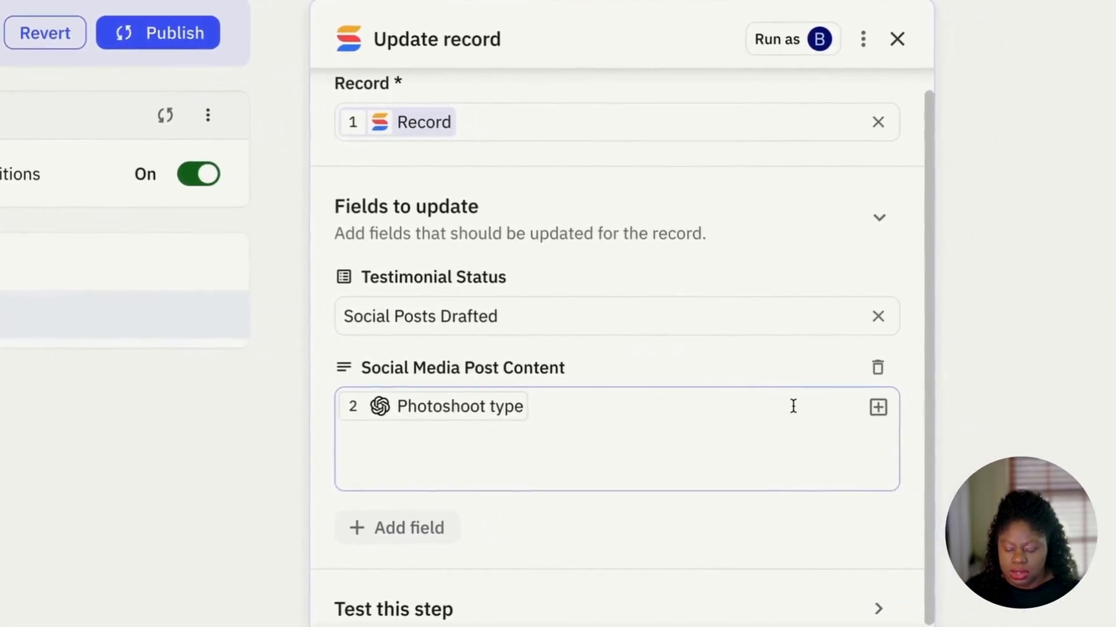
pyautogui.press('BackSpace')
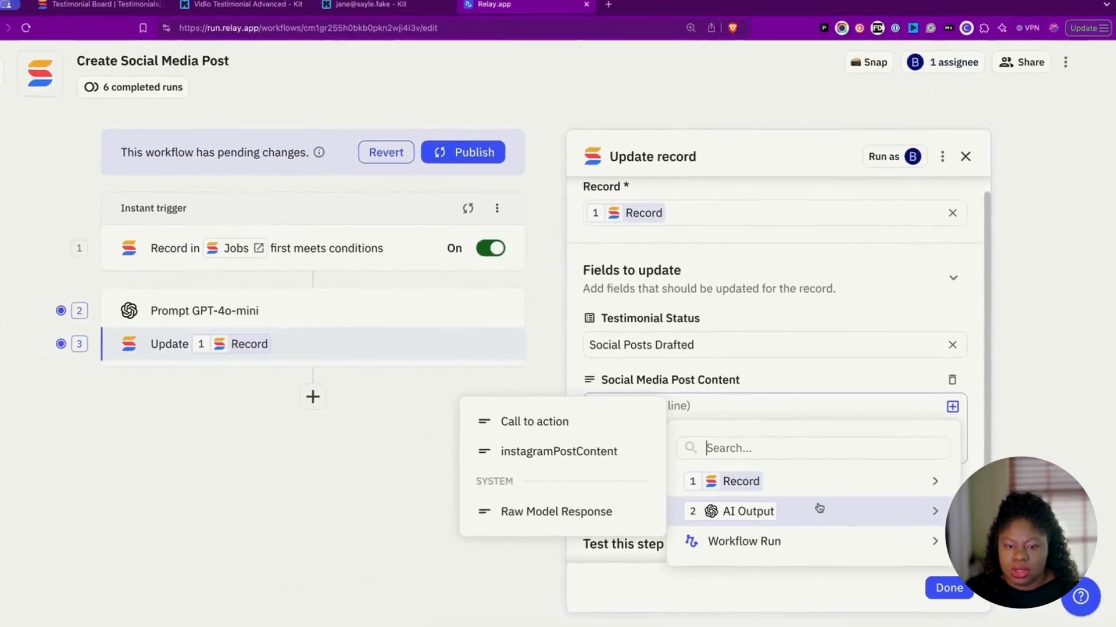
pyautogui.moveTo(491, 562)
pyautogui.click(612, 456)
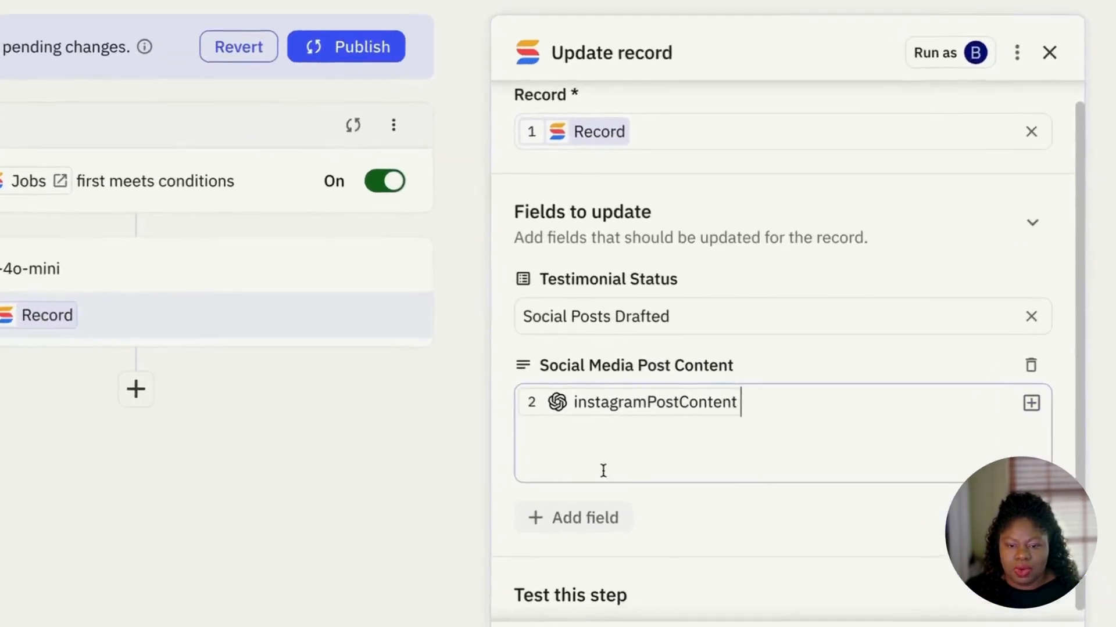
pyautogui.scroll(-1, 778, 386)
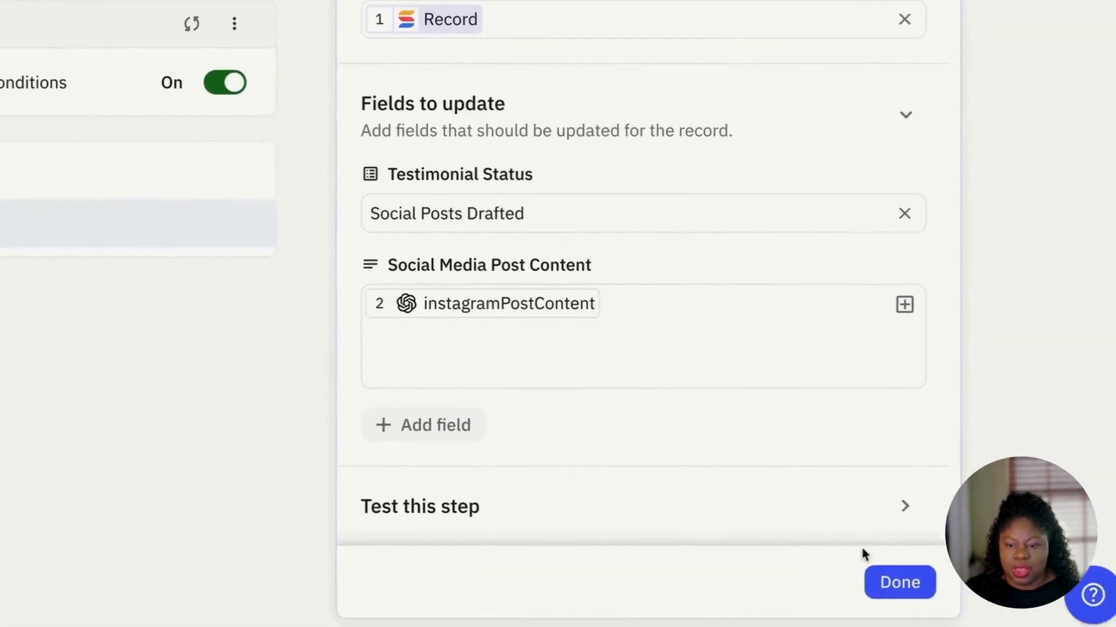
pyautogui.scroll(1, 679, 359)
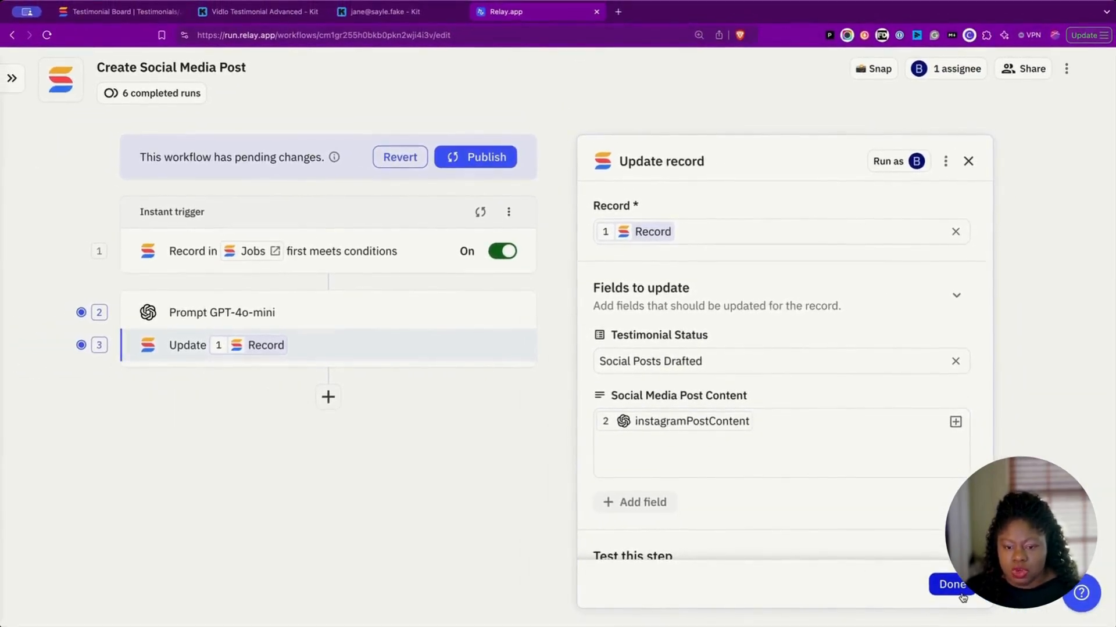
# Step: Close the Update record step and publish the new workflow version
pyautogui.click(951, 585)
pyautogui.click(712, 165)
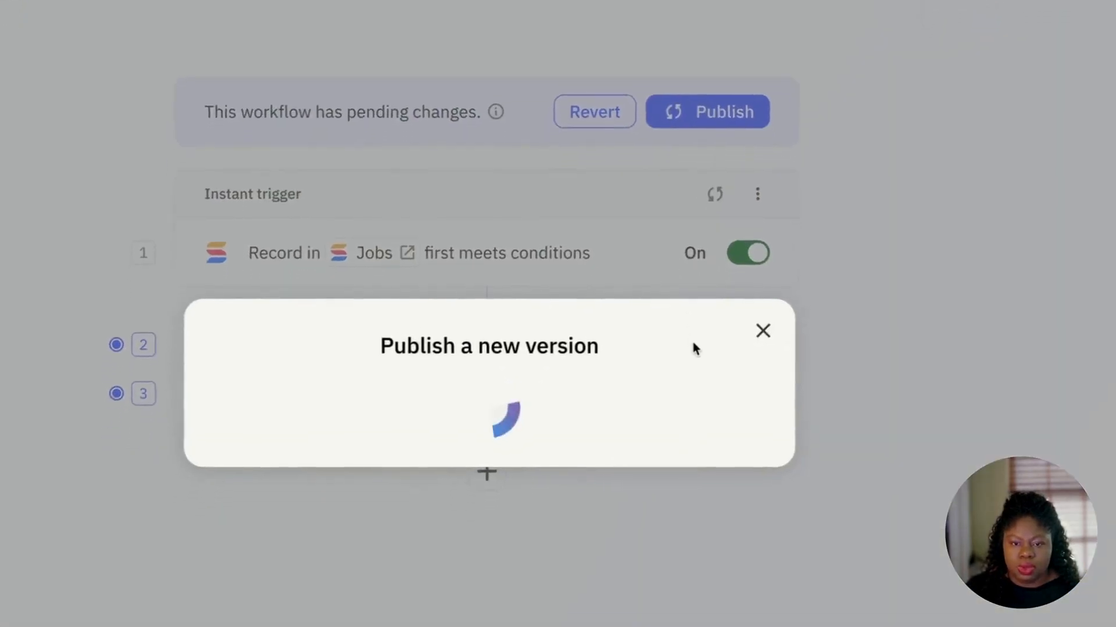
pyautogui.click(682, 417)
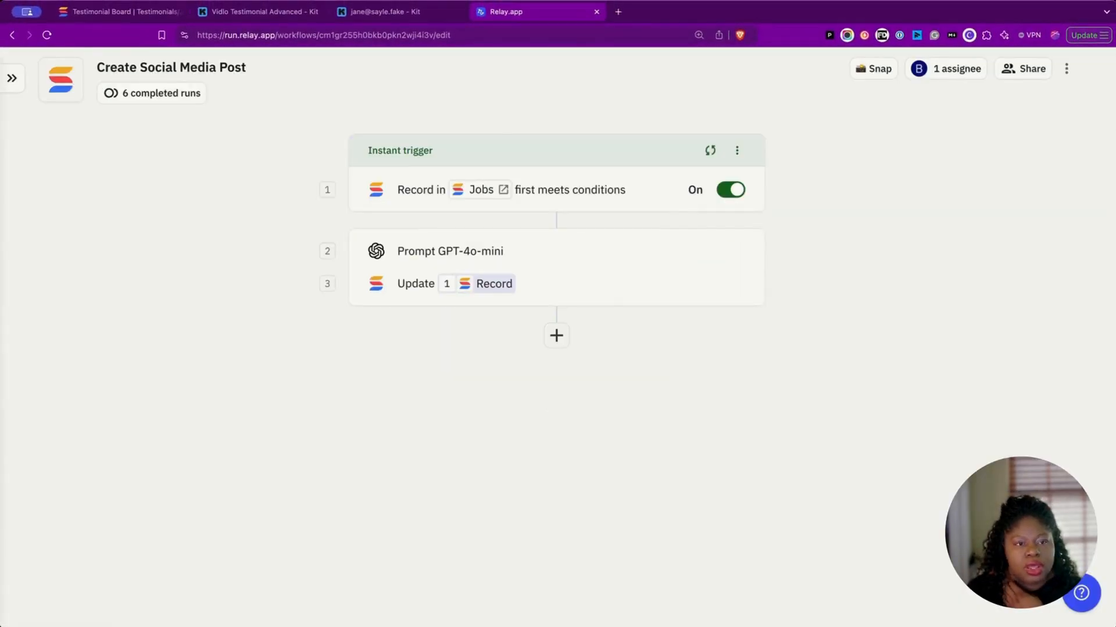
# Step: On the Testimonial Board, move the Jul 01, 2024 card from Transcription Complete into Waiting for Social Draft
pyautogui.click(152, 13)
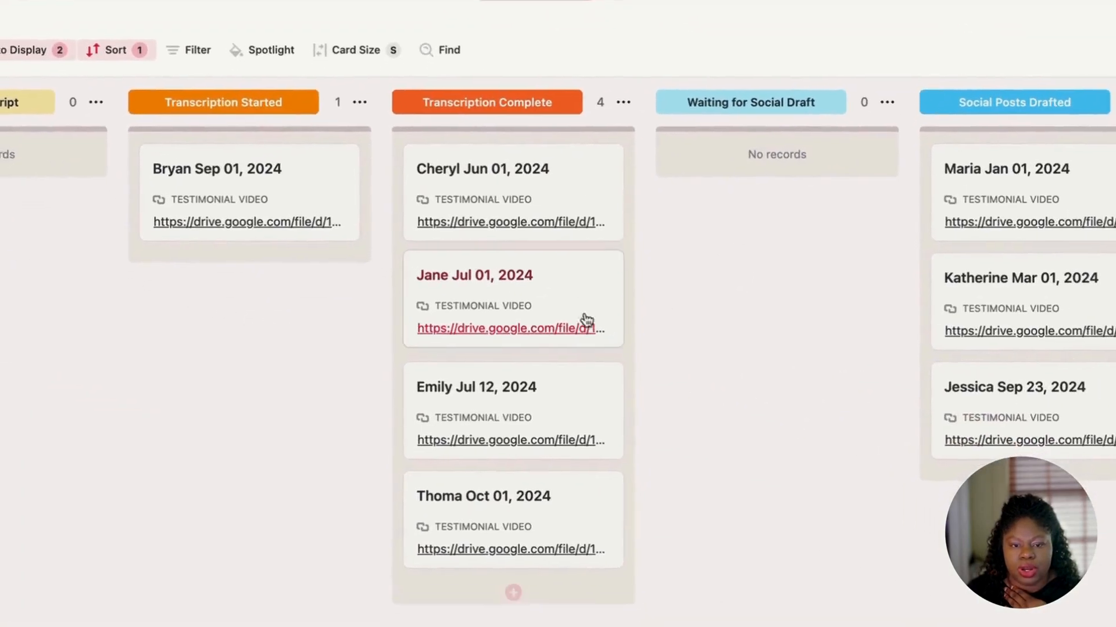
pyautogui.moveTo(562, 285); pyautogui.dragTo(755, 198)
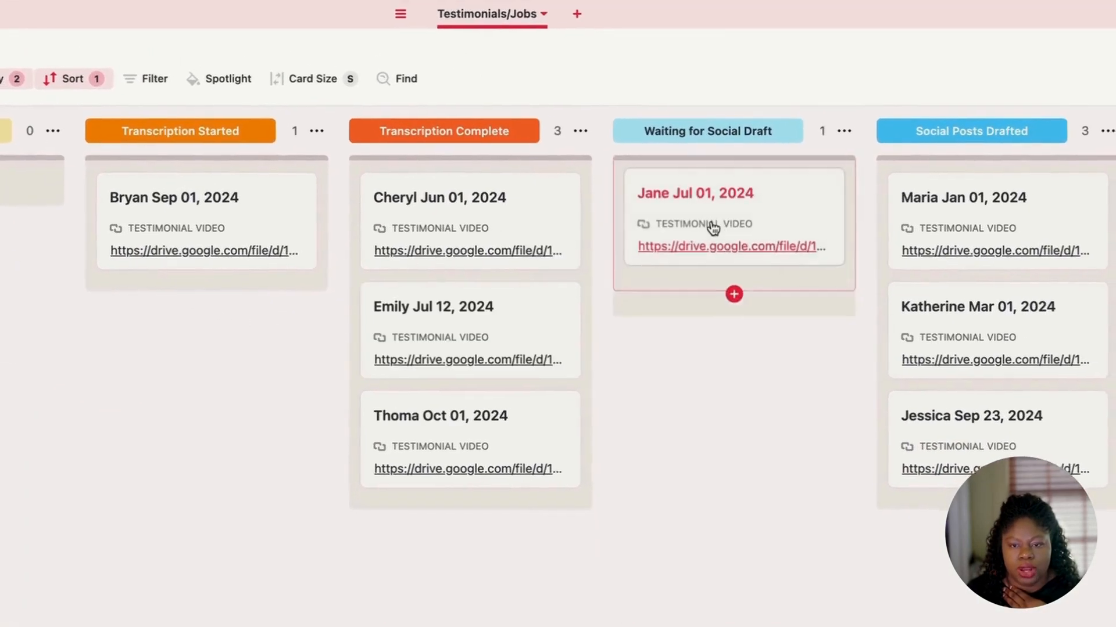
pyautogui.moveTo(713, 228); pyautogui.dragTo(716, 232)
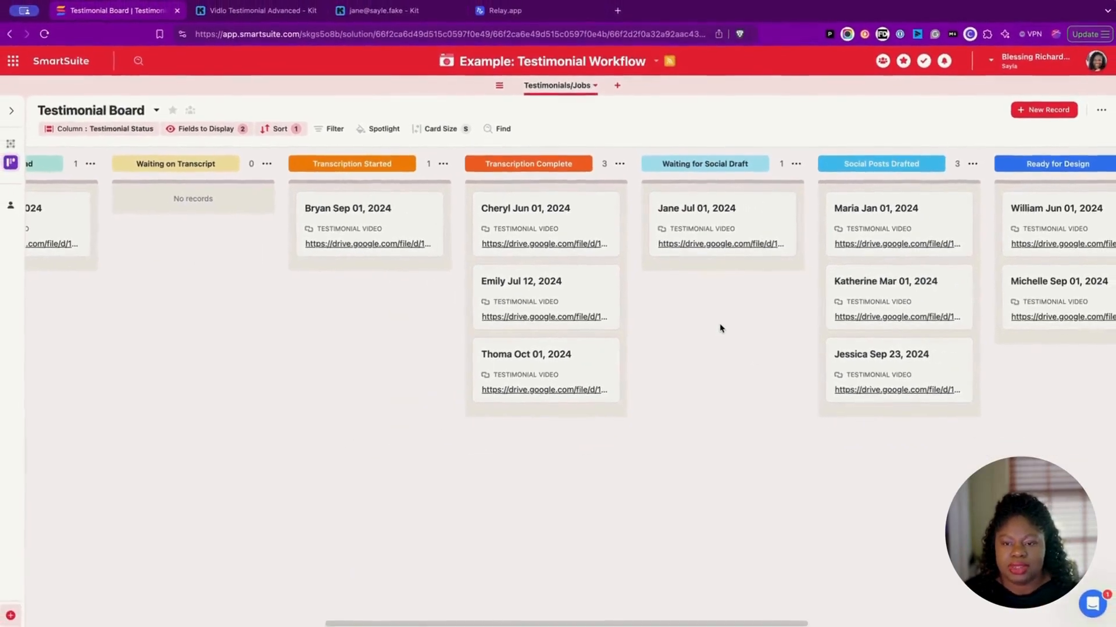
pyautogui.hscroll(1, 714, 322)
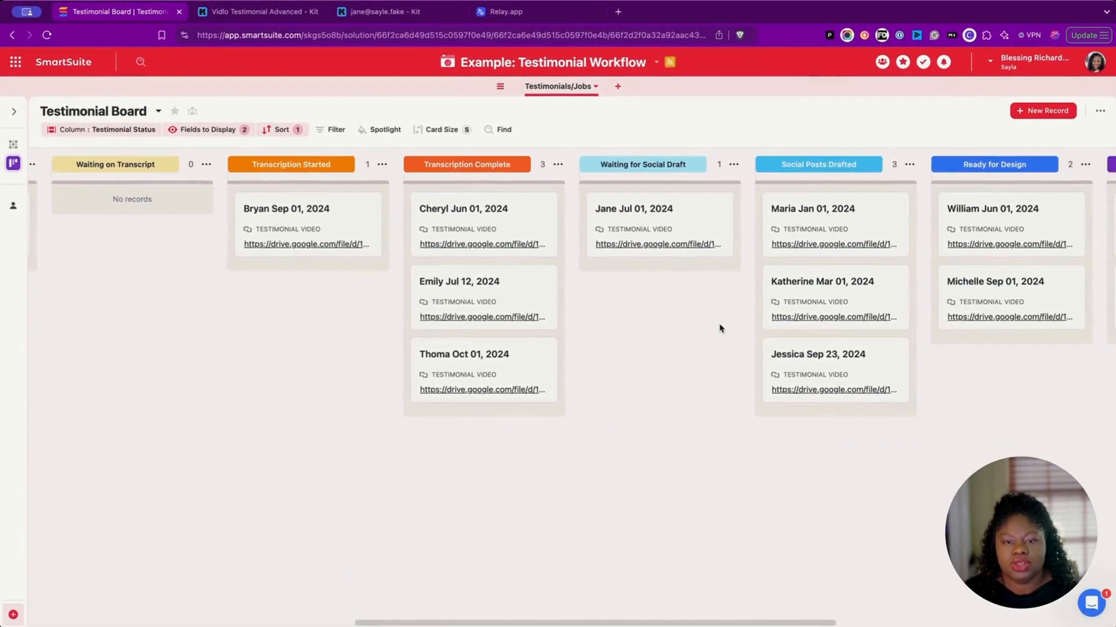
pyautogui.hscroll(2, 719, 328)
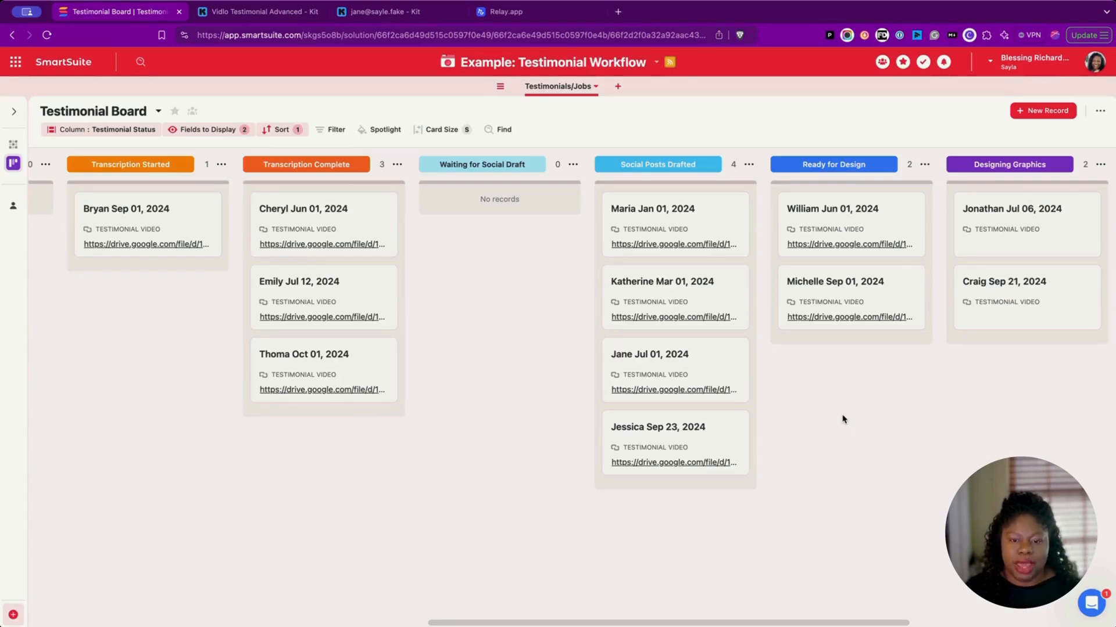
pyautogui.click(714, 356)
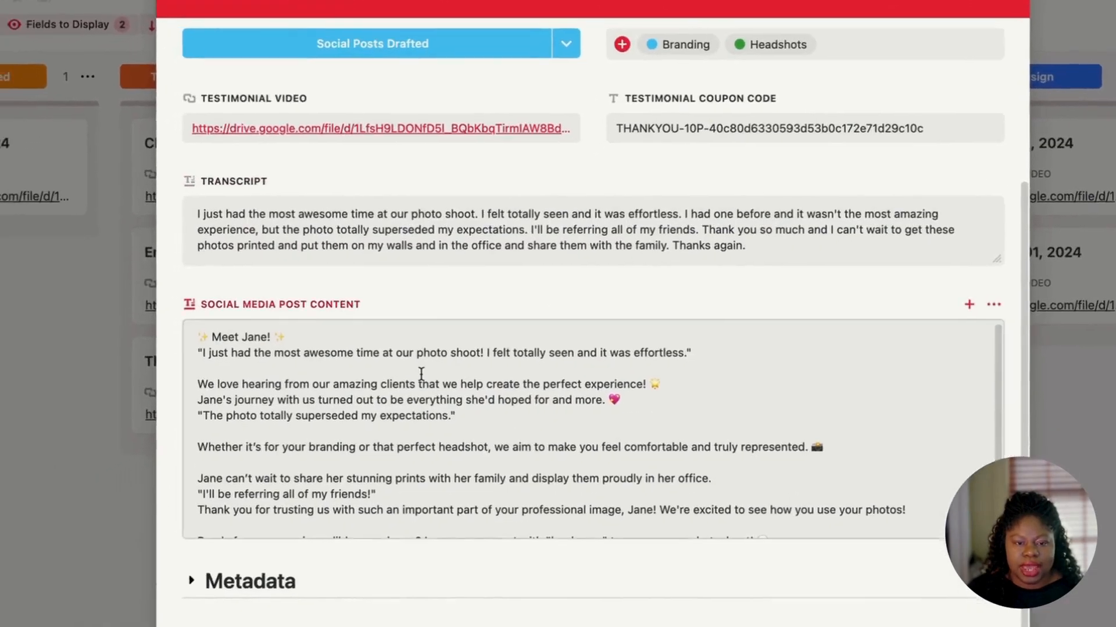
# Step: Compare the drafted post's perfect-experience and expectations lines against the transcript
pyautogui.click(422, 373)
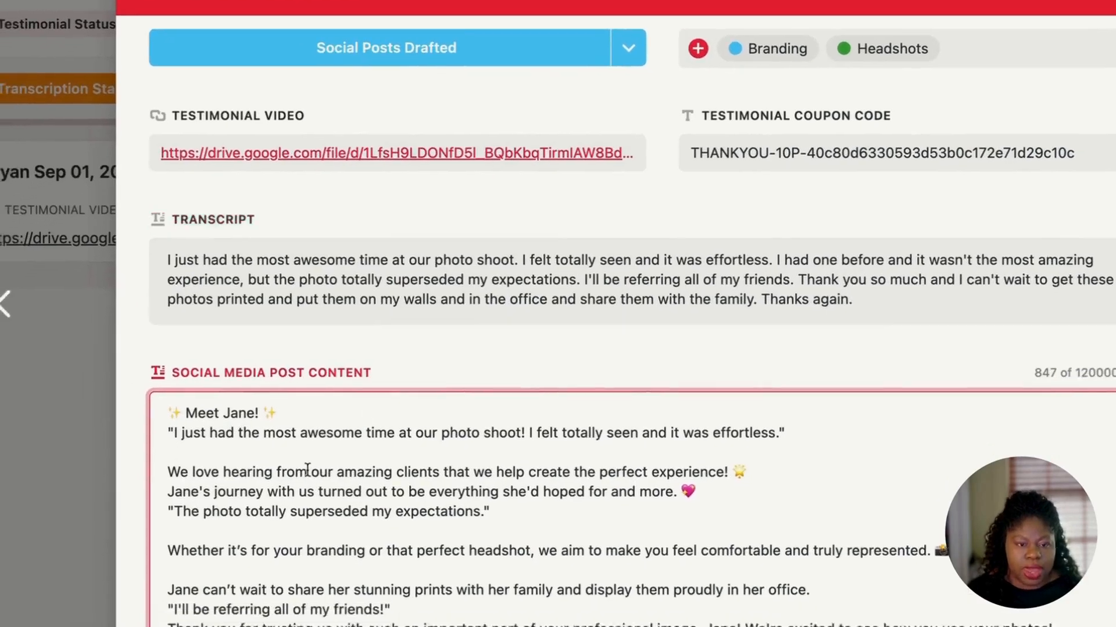
pyautogui.scroll(-1, 307, 470)
pyautogui.moveTo(201, 433); pyautogui.dragTo(792, 408)
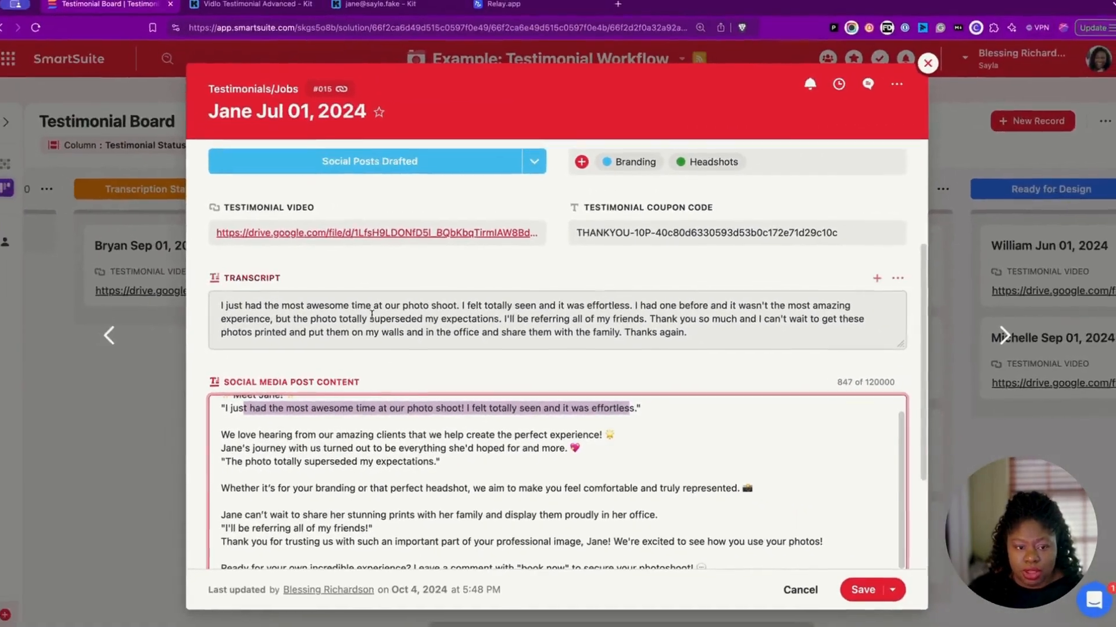
pyautogui.moveTo(290, 306); pyautogui.dragTo(309, 304)
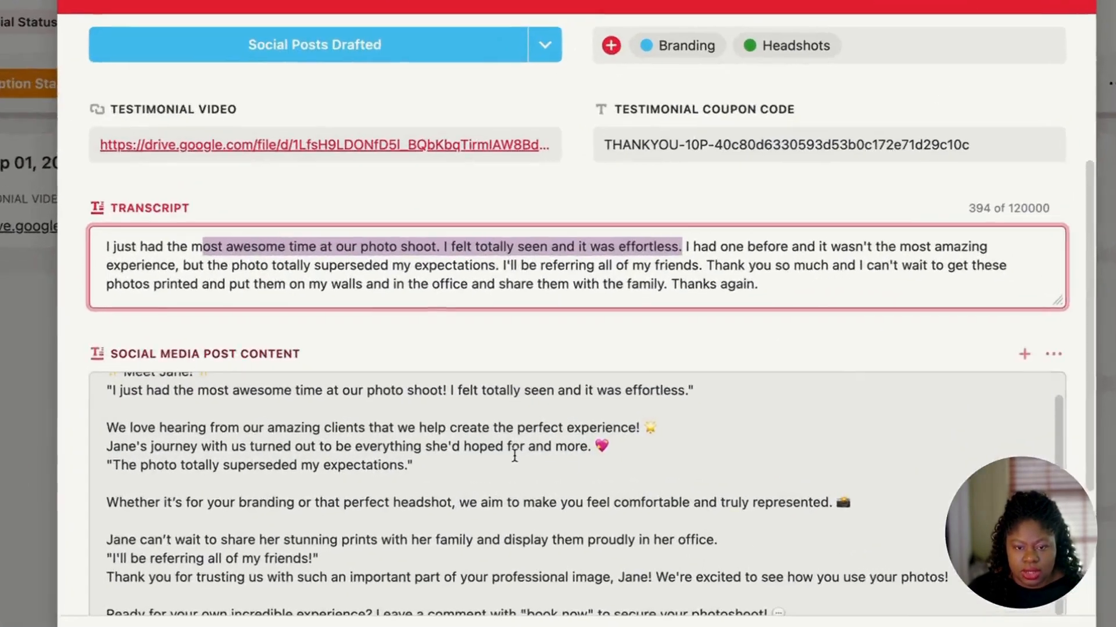
pyautogui.click(446, 460)
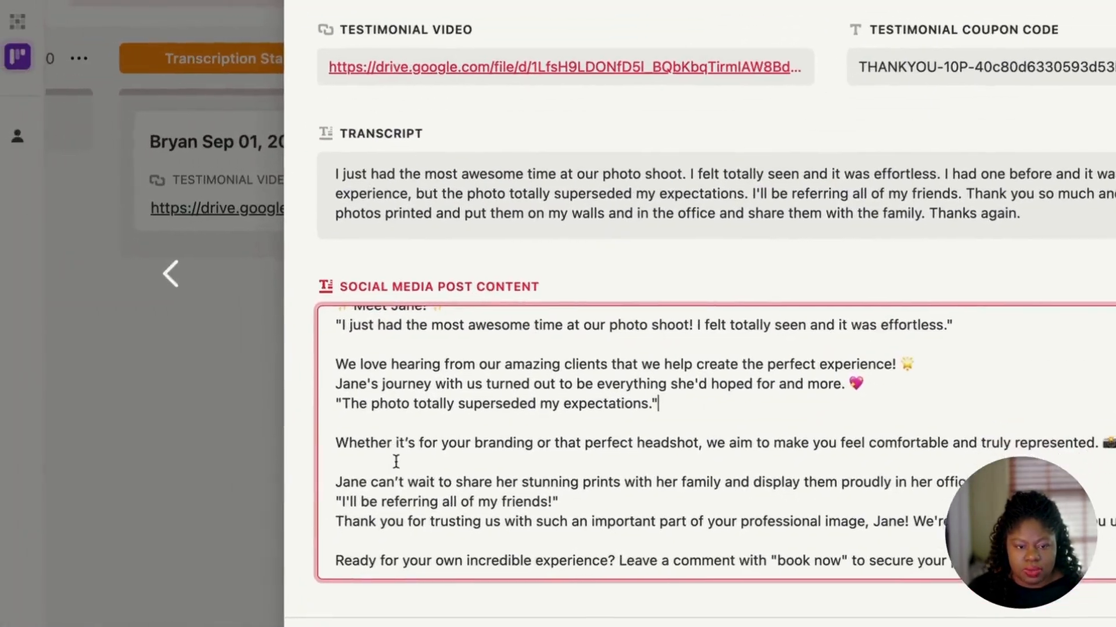
pyautogui.moveTo(334, 364); pyautogui.dragTo(949, 361)
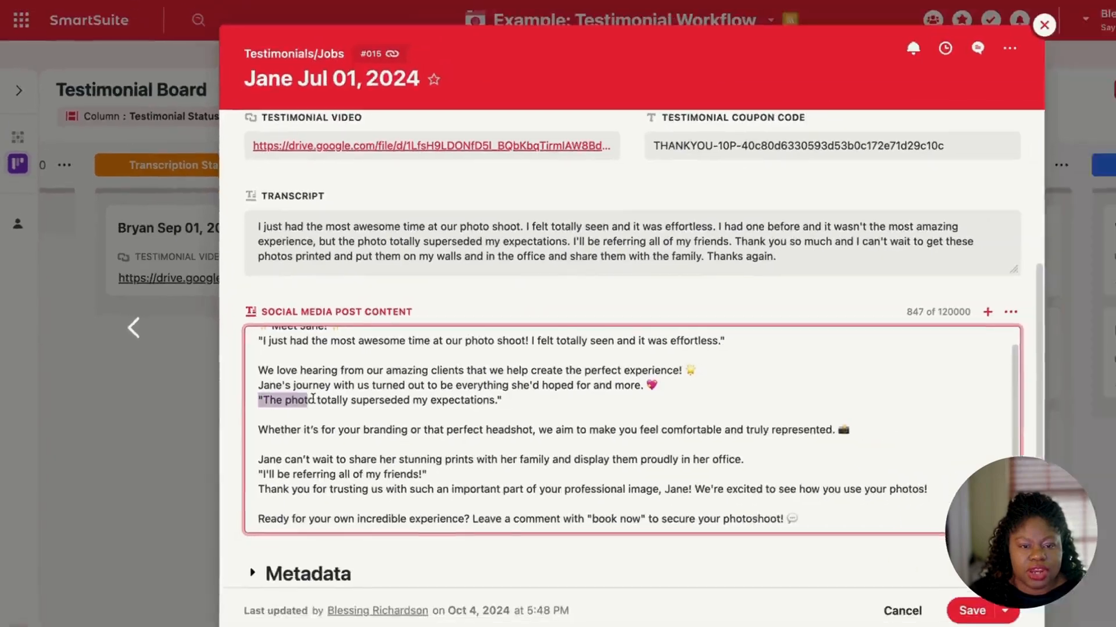
pyautogui.moveTo(312, 399); pyautogui.dragTo(524, 400)
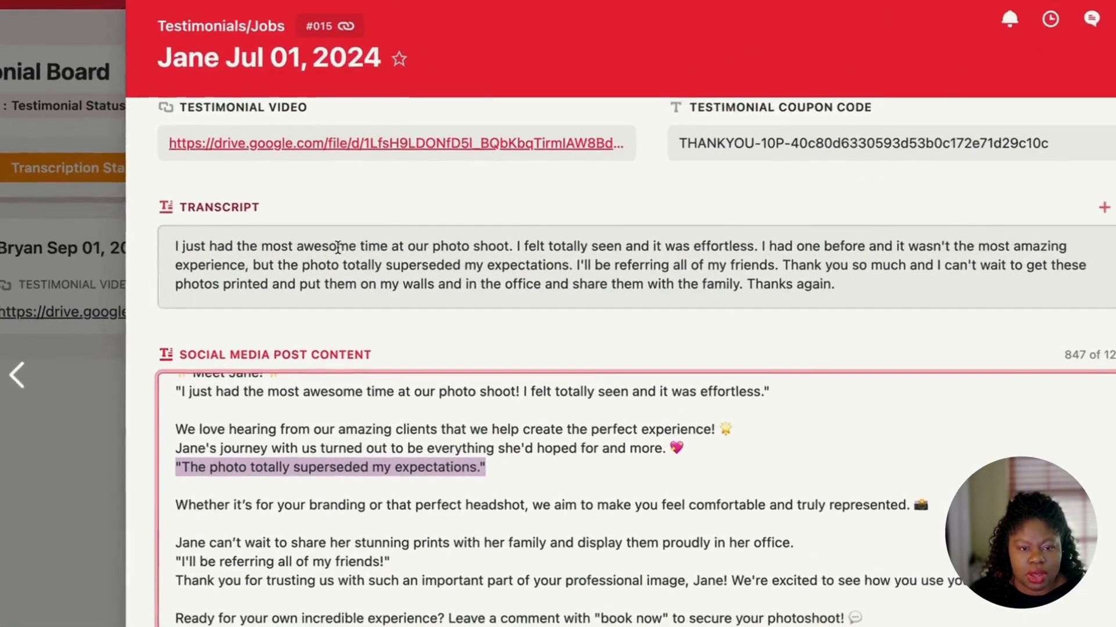
pyautogui.moveTo(316, 261); pyautogui.dragTo(490, 261)
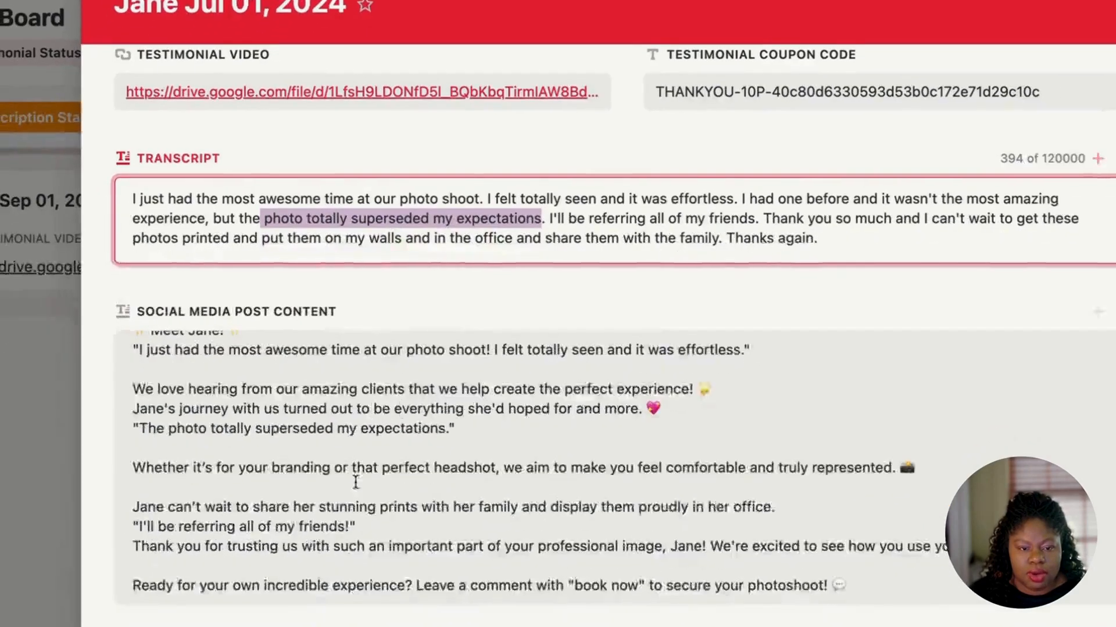
pyautogui.click(318, 569)
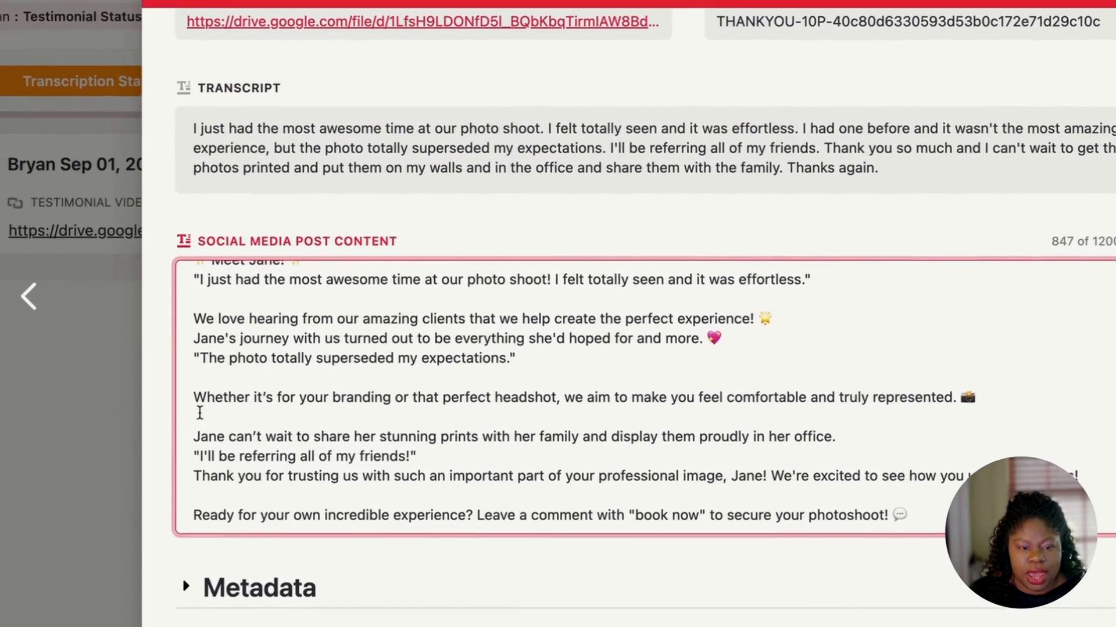
# Step: Check the referral lines and closing 'book now' call to action, then save the record
pyautogui.moveTo(342, 434); pyautogui.dragTo(902, 459)
pyautogui.click(588, 461)
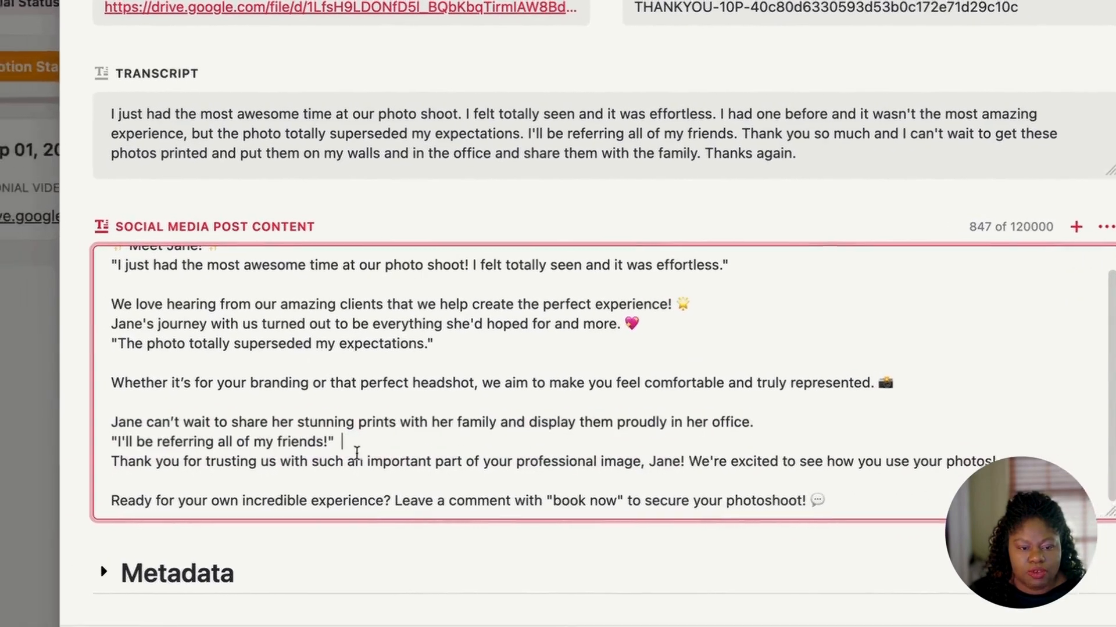
pyautogui.moveTo(357, 455); pyautogui.dragTo(115, 442)
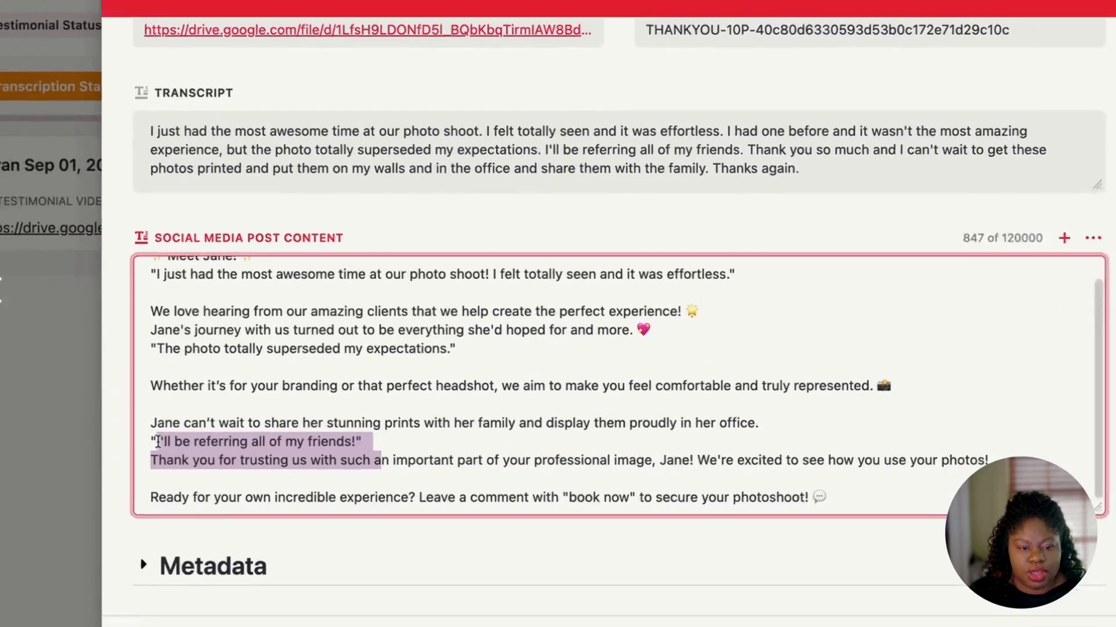
pyautogui.click(367, 97)
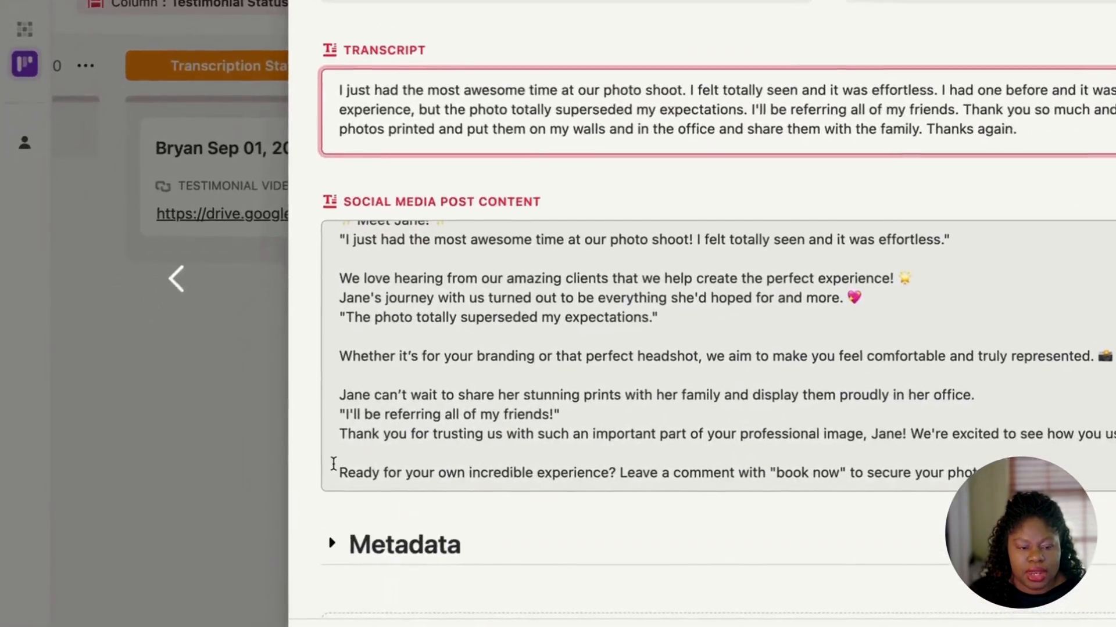
pyautogui.moveTo(219, 479); pyautogui.dragTo(642, 482)
pyautogui.moveTo(825, 466); pyautogui.dragTo(955, 464)
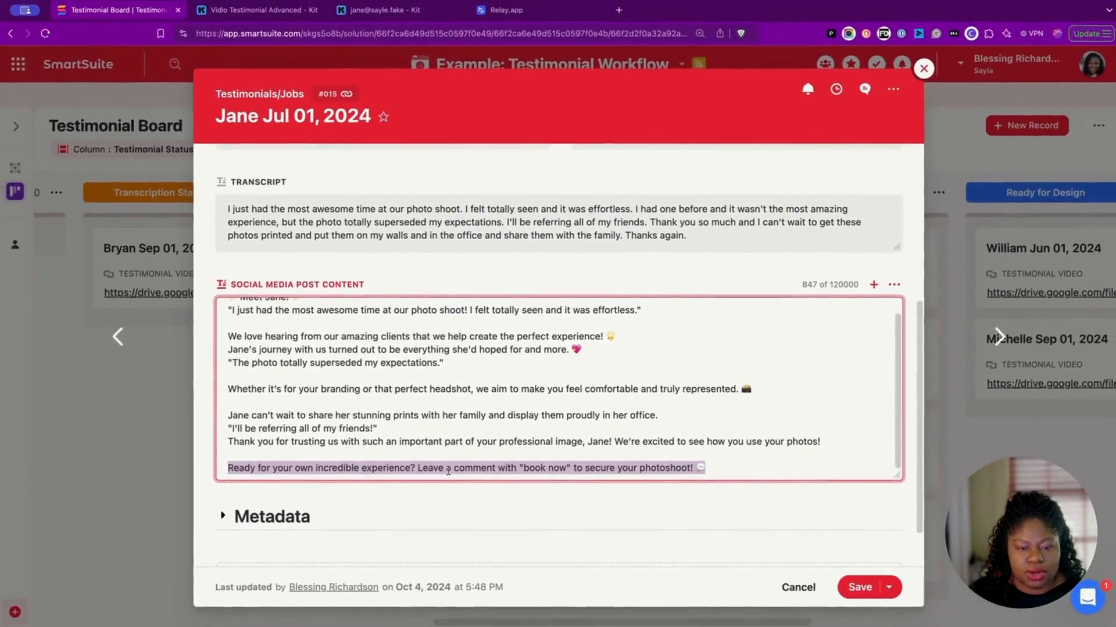
pyautogui.scroll(-1, 886, 468)
pyautogui.click(886, 537)
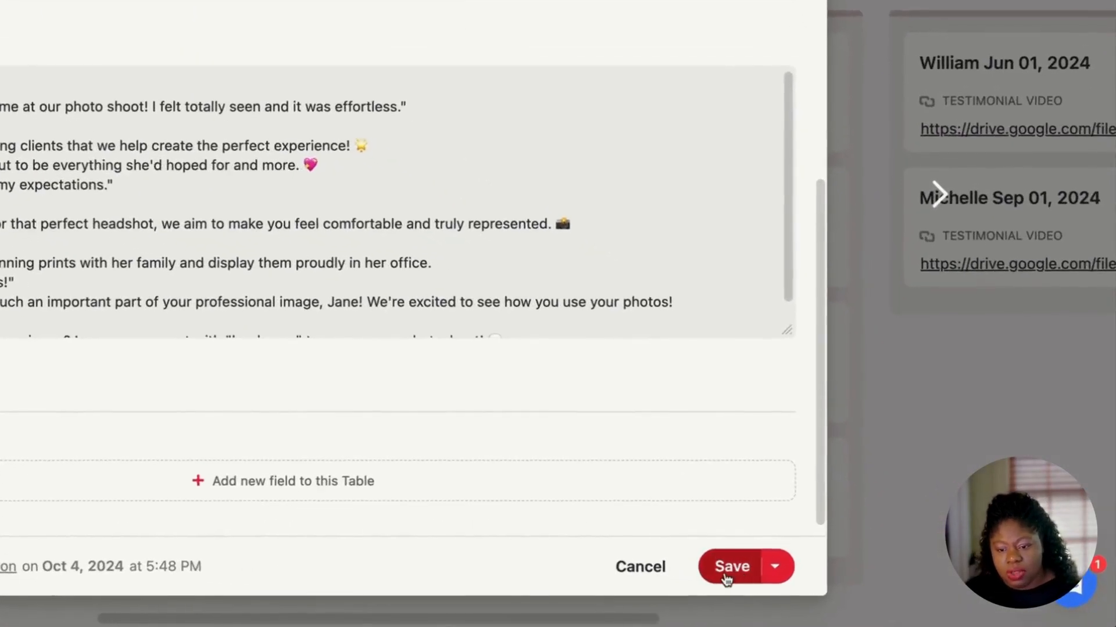
pyautogui.click(853, 587)
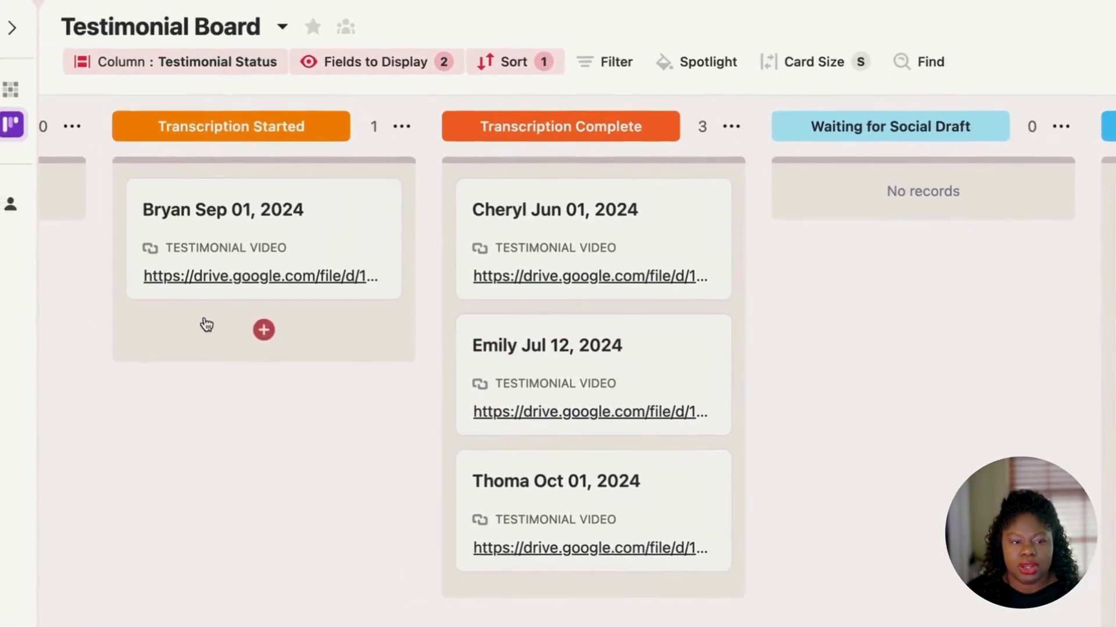
# Step: Drag the Sep 01, 2024 card into Waiting for Social Draft and zoom the board out
pyautogui.moveTo(268, 247); pyautogui.dragTo(801, 255)
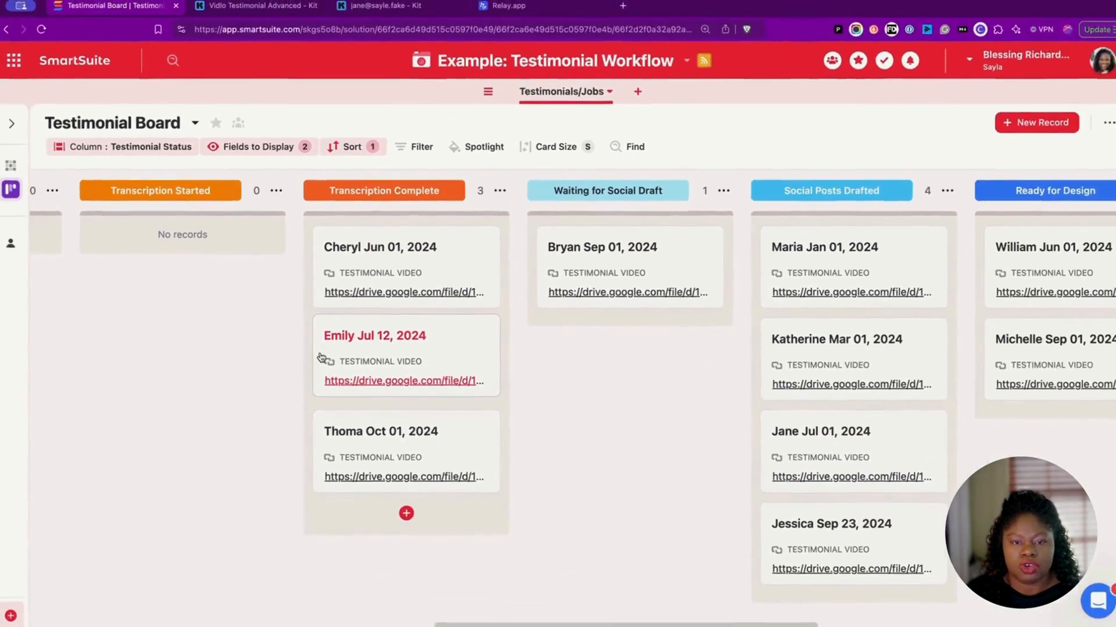
pyautogui.hotkey('ctrl', '-')
pyautogui.hotkey('ctrl', '-')
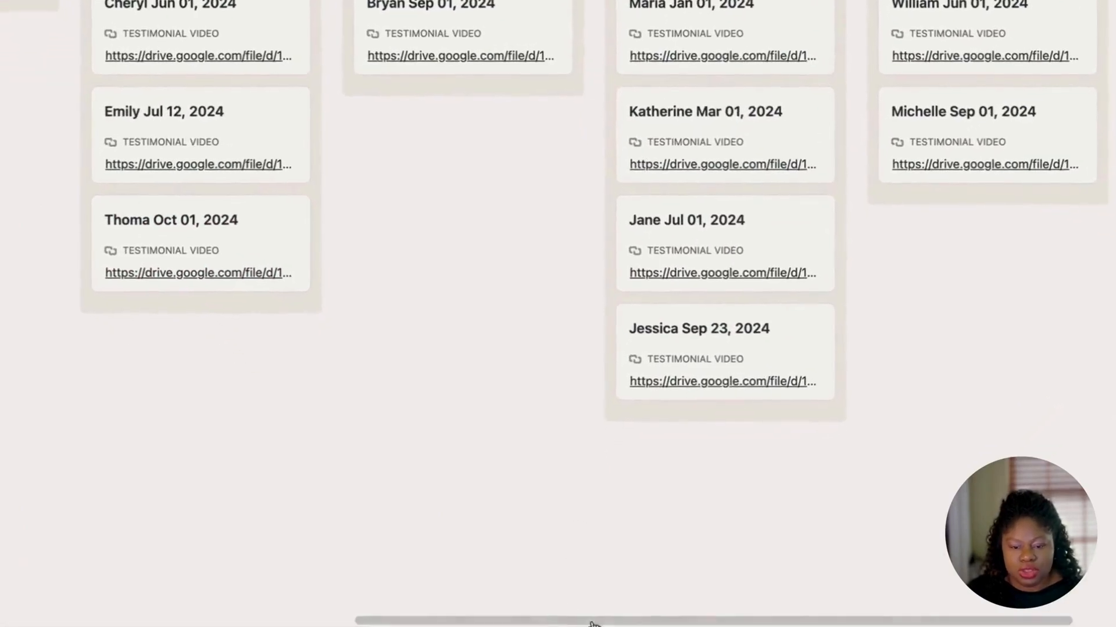
pyautogui.moveTo(593, 622); pyautogui.dragTo(149, 605)
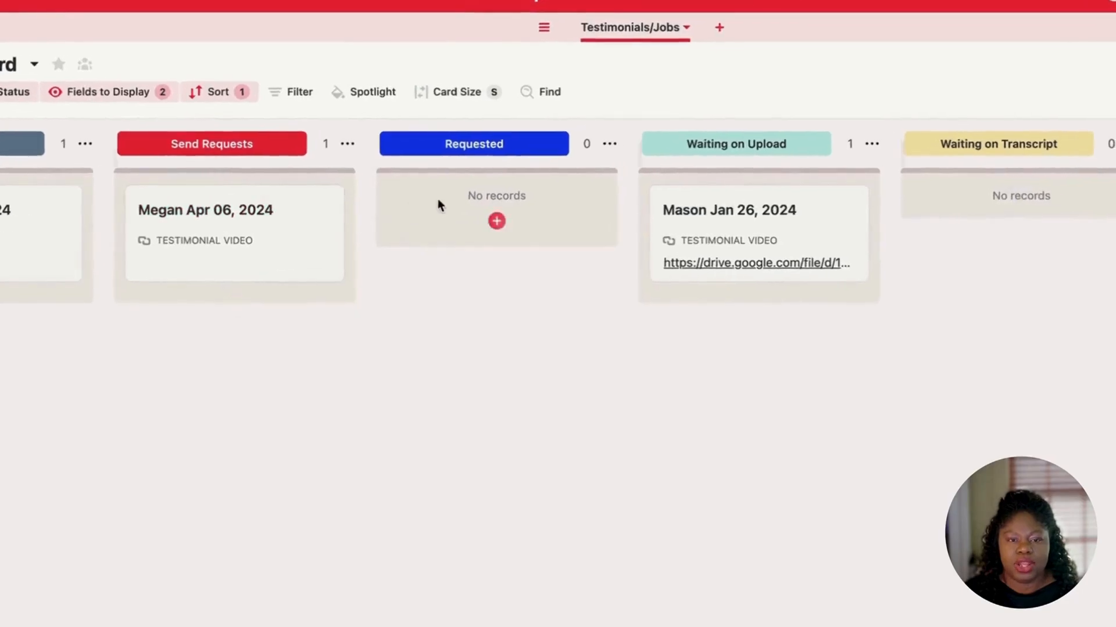
# Step: Drag the Jan 26, 2024 card from Waiting on Upload into Waiting on Transcript
pyautogui.hscroll(5, 407, 204)
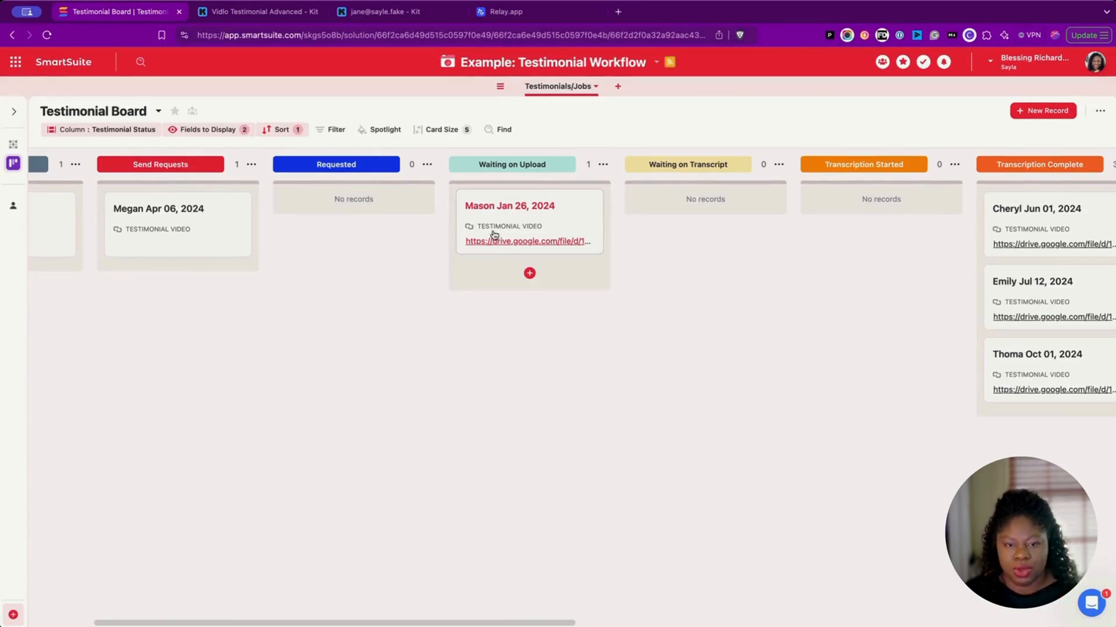
pyautogui.hscroll(5, 491, 236)
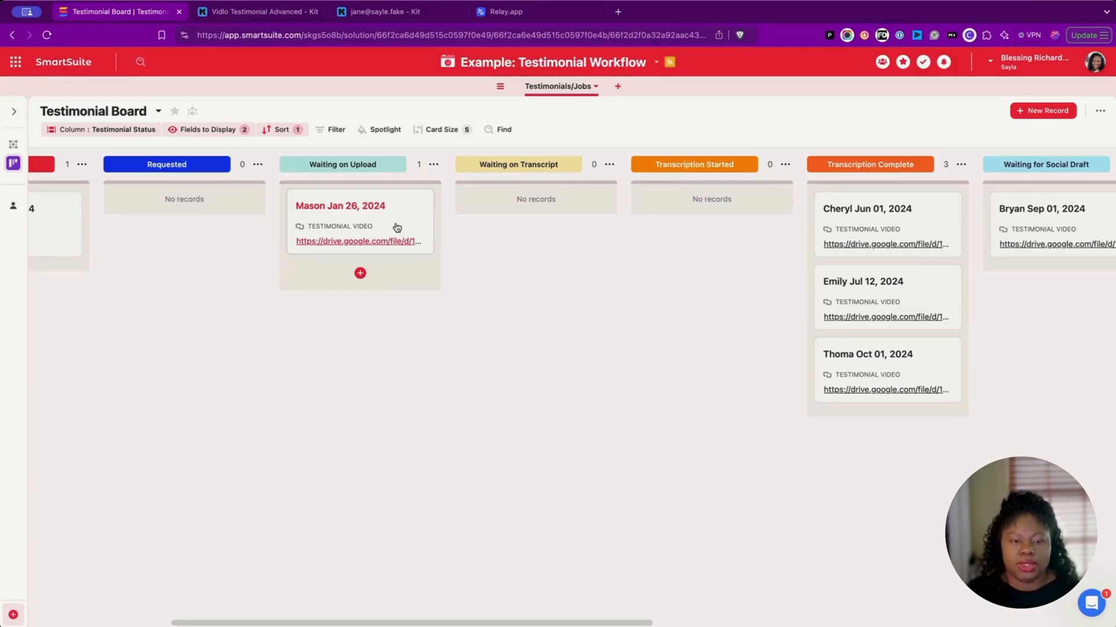
pyautogui.hscroll(4, 395, 225)
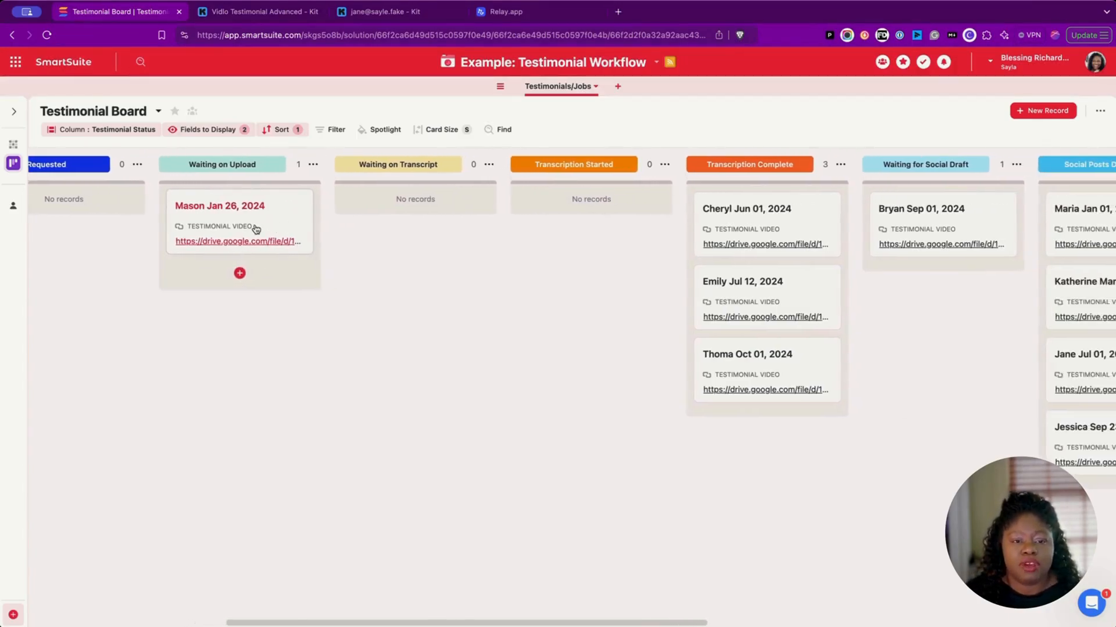
pyautogui.moveTo(263, 221); pyautogui.dragTo(394, 216)
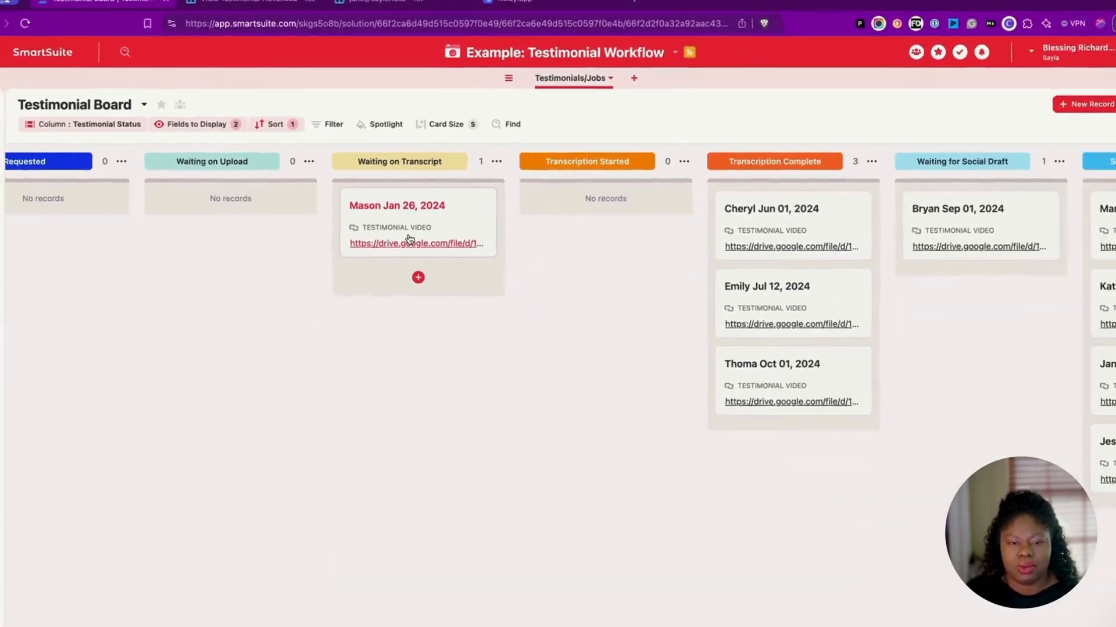
pyautogui.hscroll(10, 414, 238)
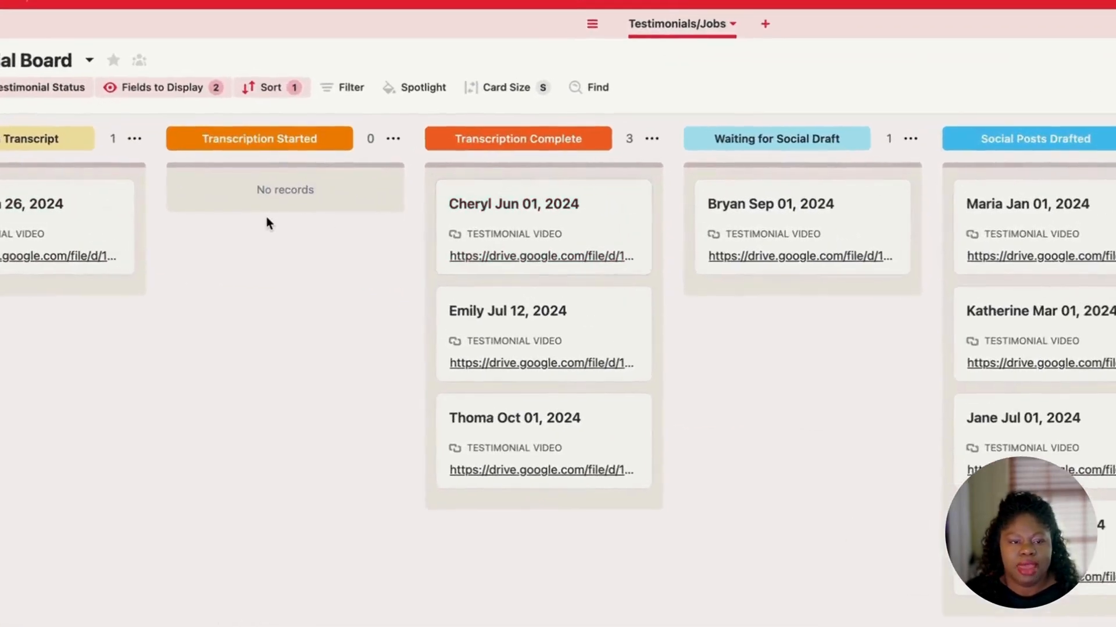
pyautogui.moveTo(283, 204)
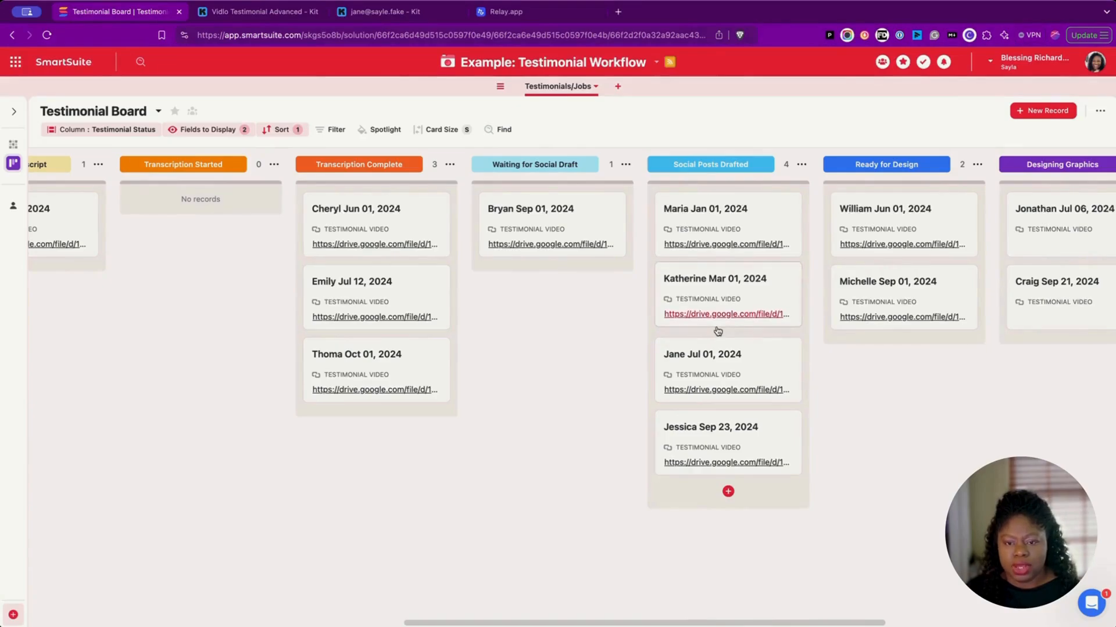
pyautogui.hscroll(2, 715, 332)
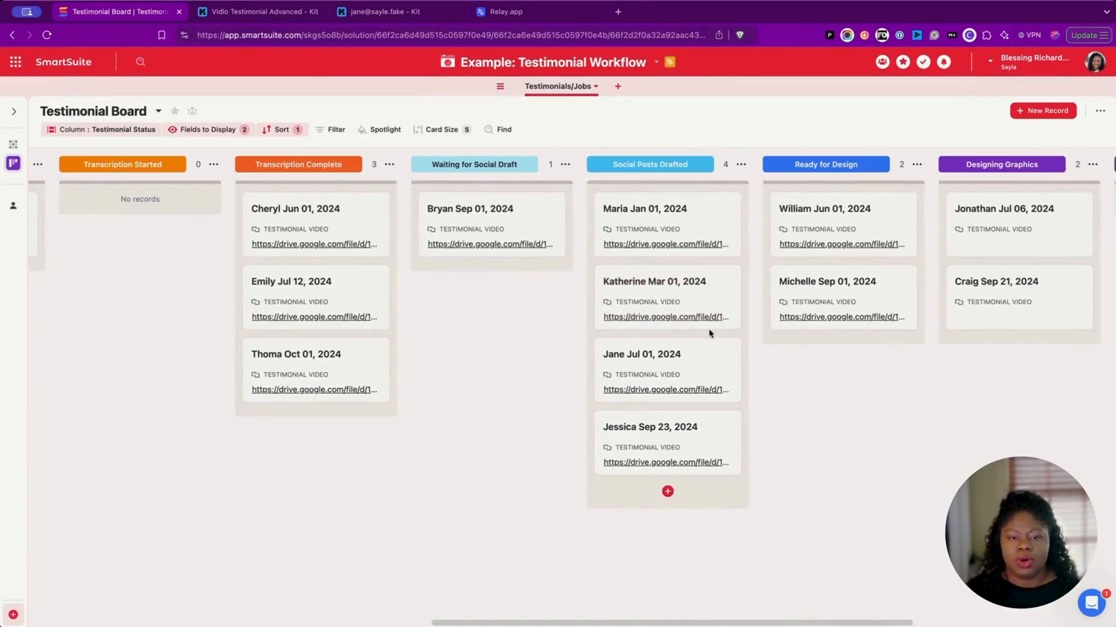